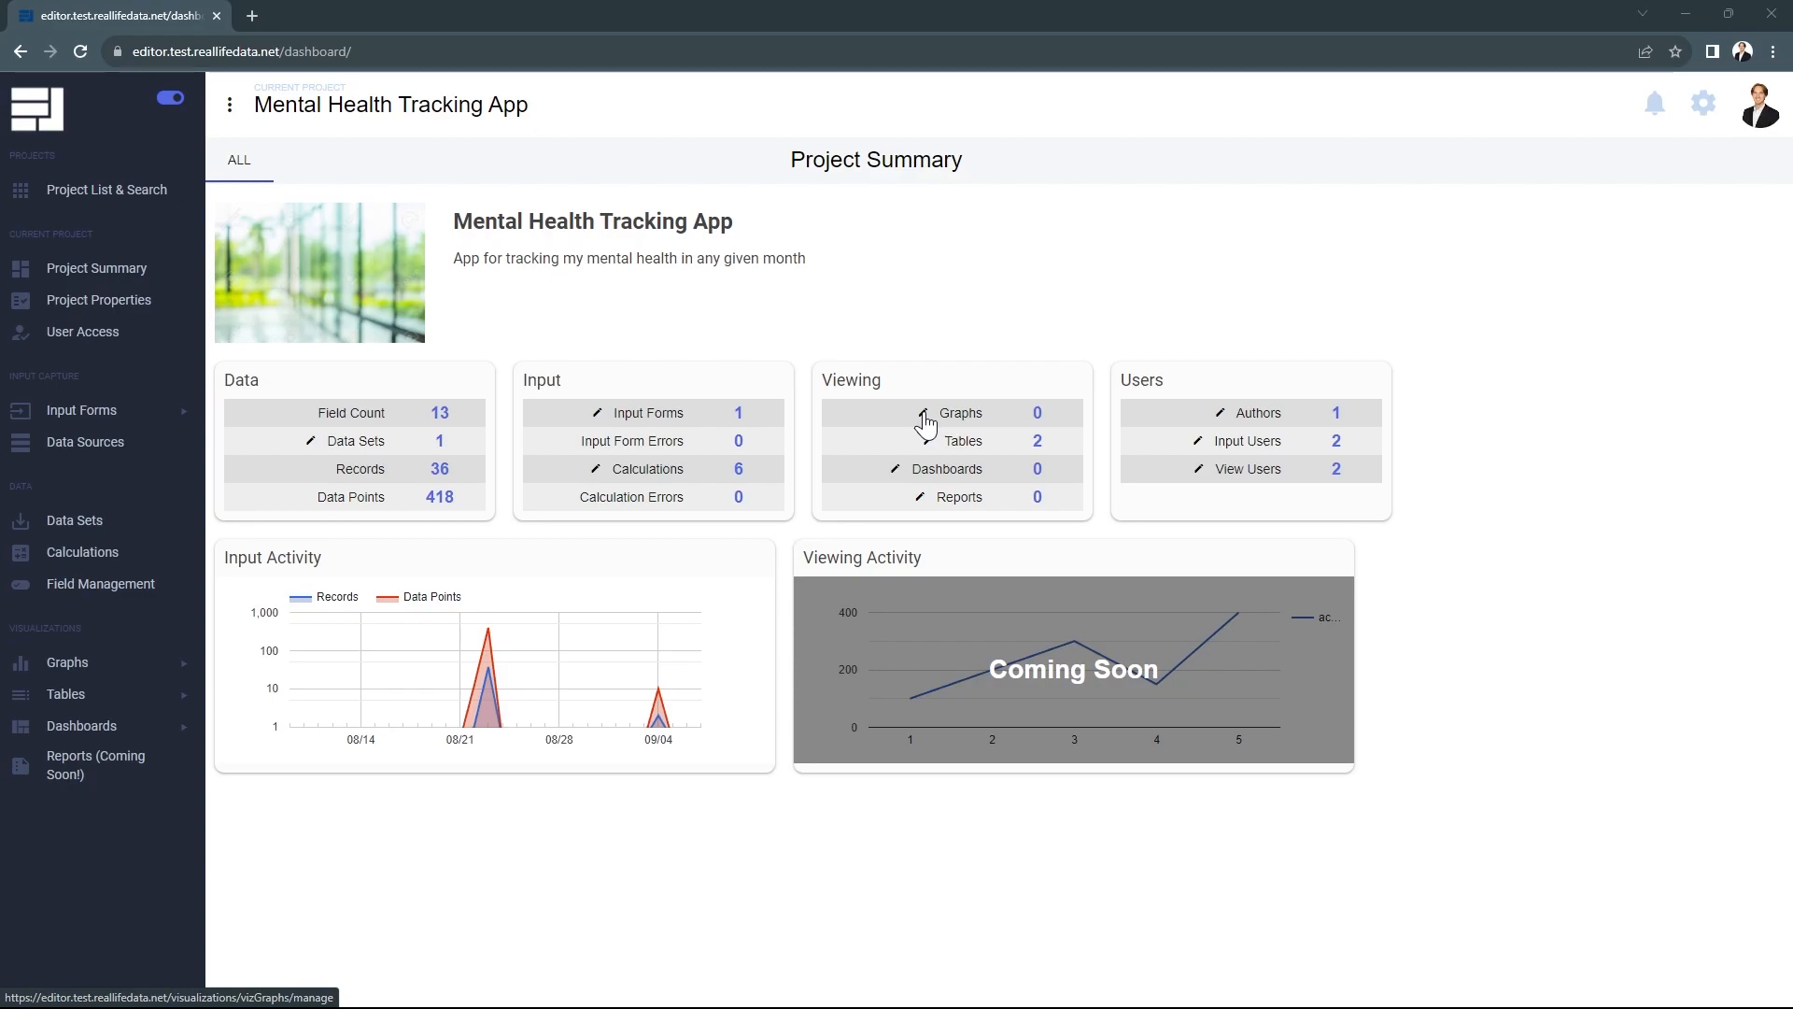
Add a new graph to the project and make it a Simple Bar Graph.
{"action": "left_click", "coordinate": [65, 667]}
{"action": "left_click", "coordinate": [74, 693]}
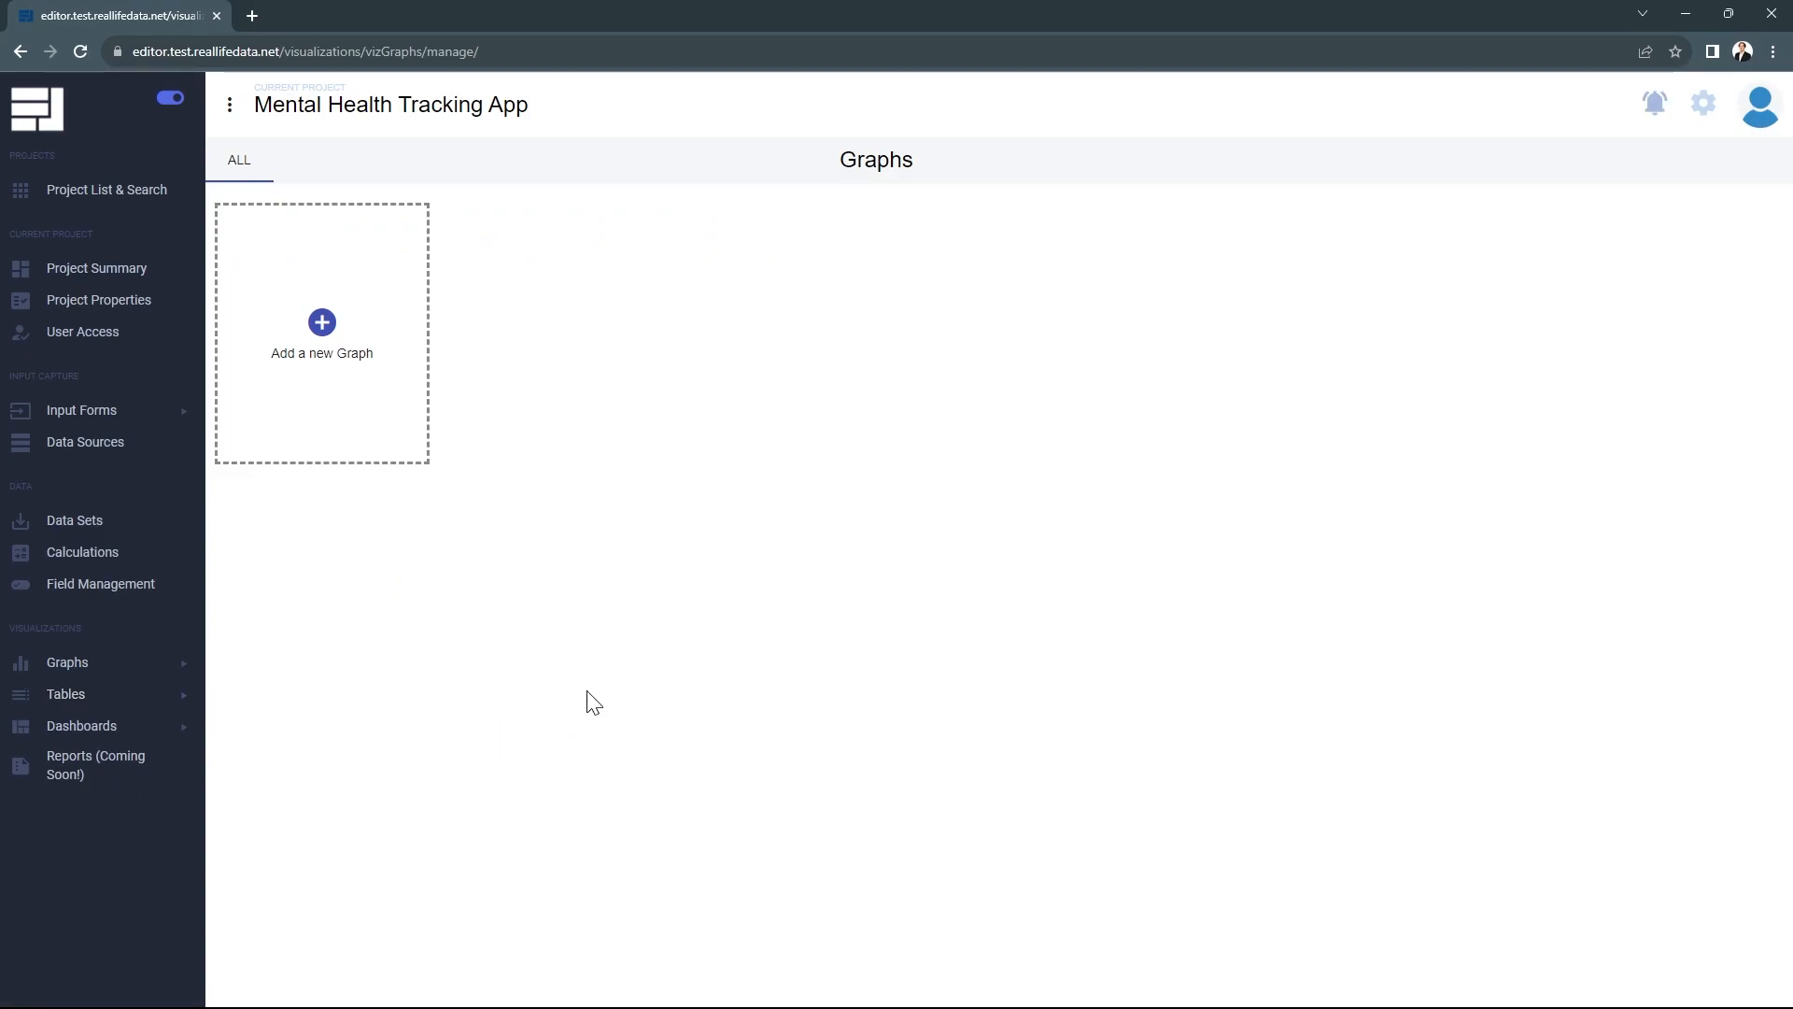
{"action": "left_click", "coordinate": [342, 343]}
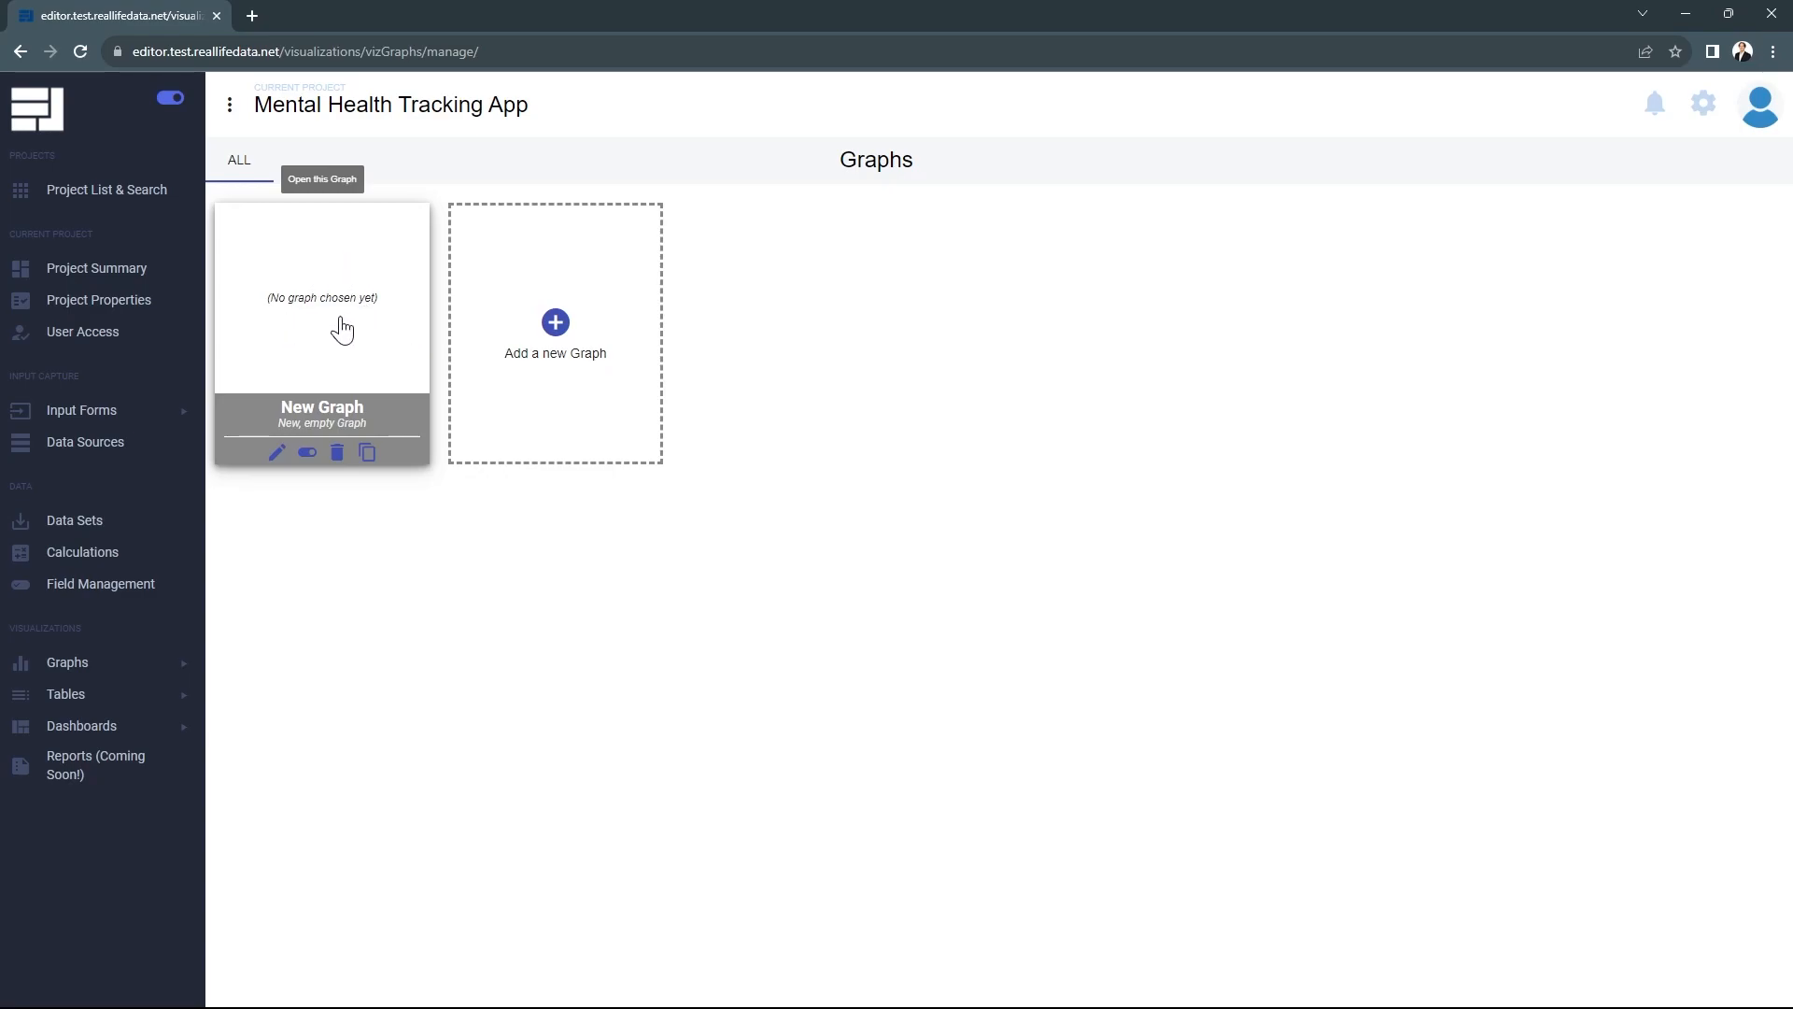
{"action": "left_click", "coordinate": [342, 328]}
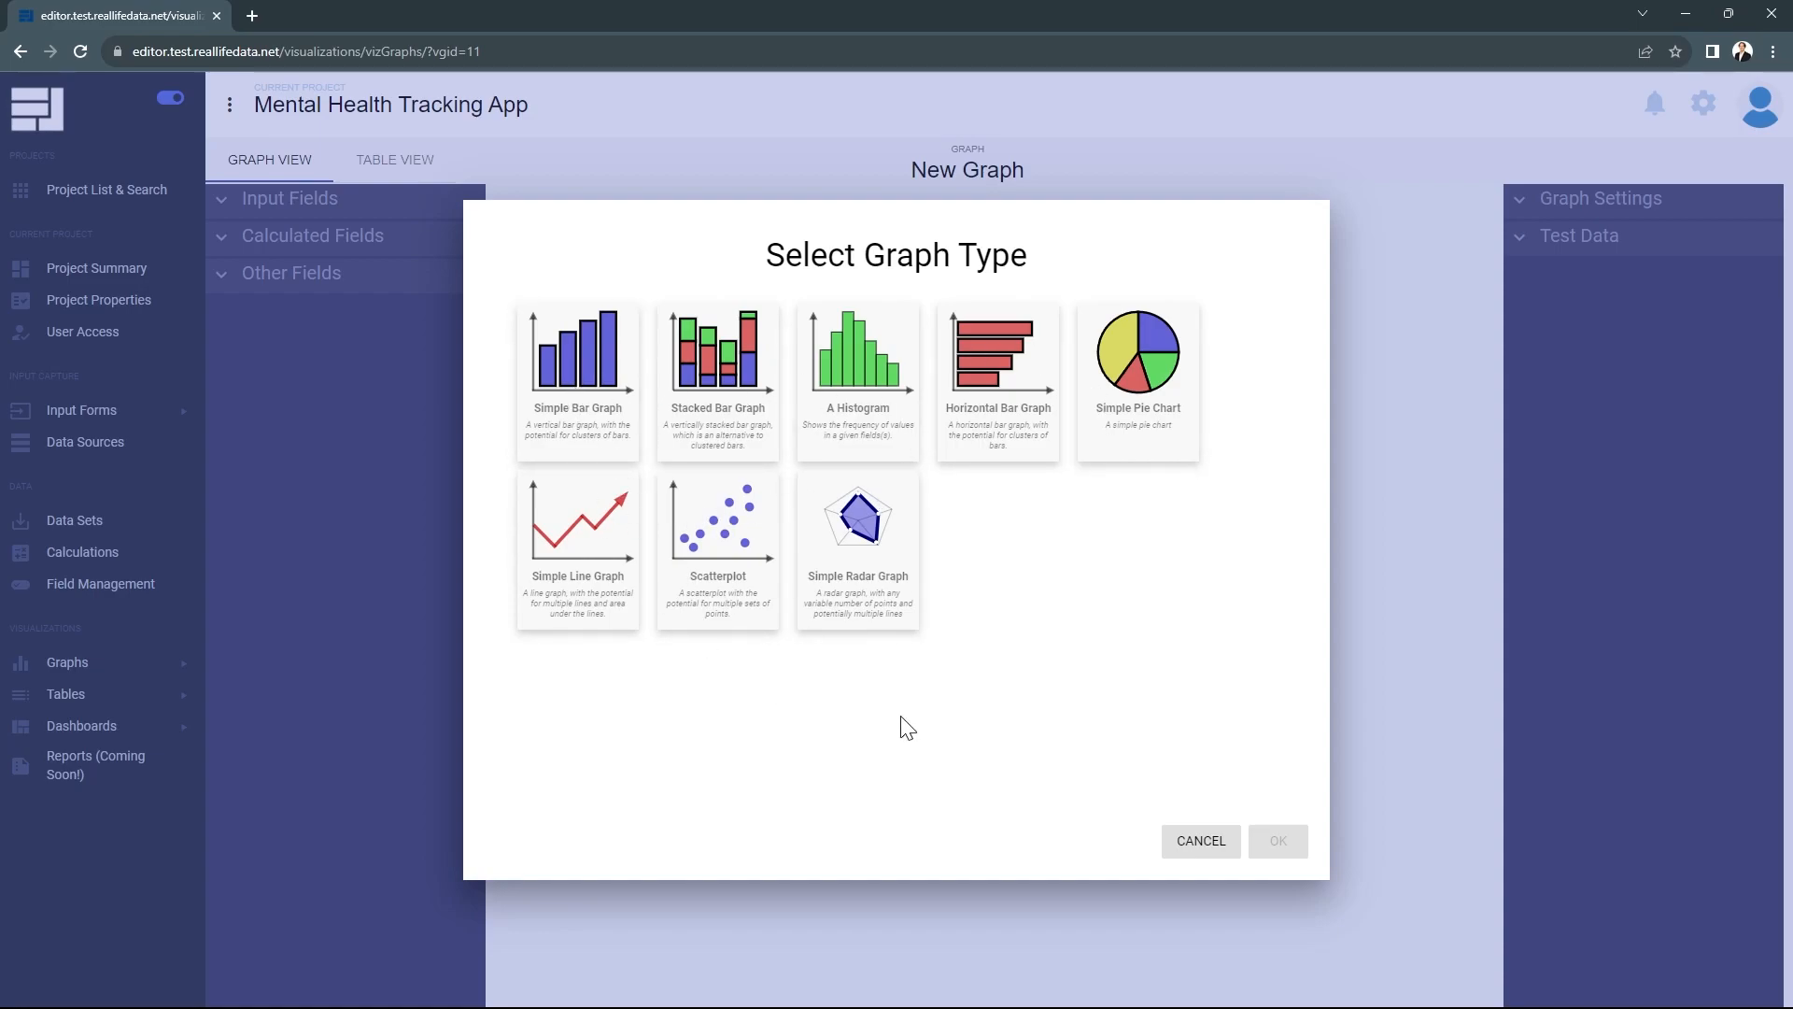
{"action": "left_click", "coordinate": [579, 374]}
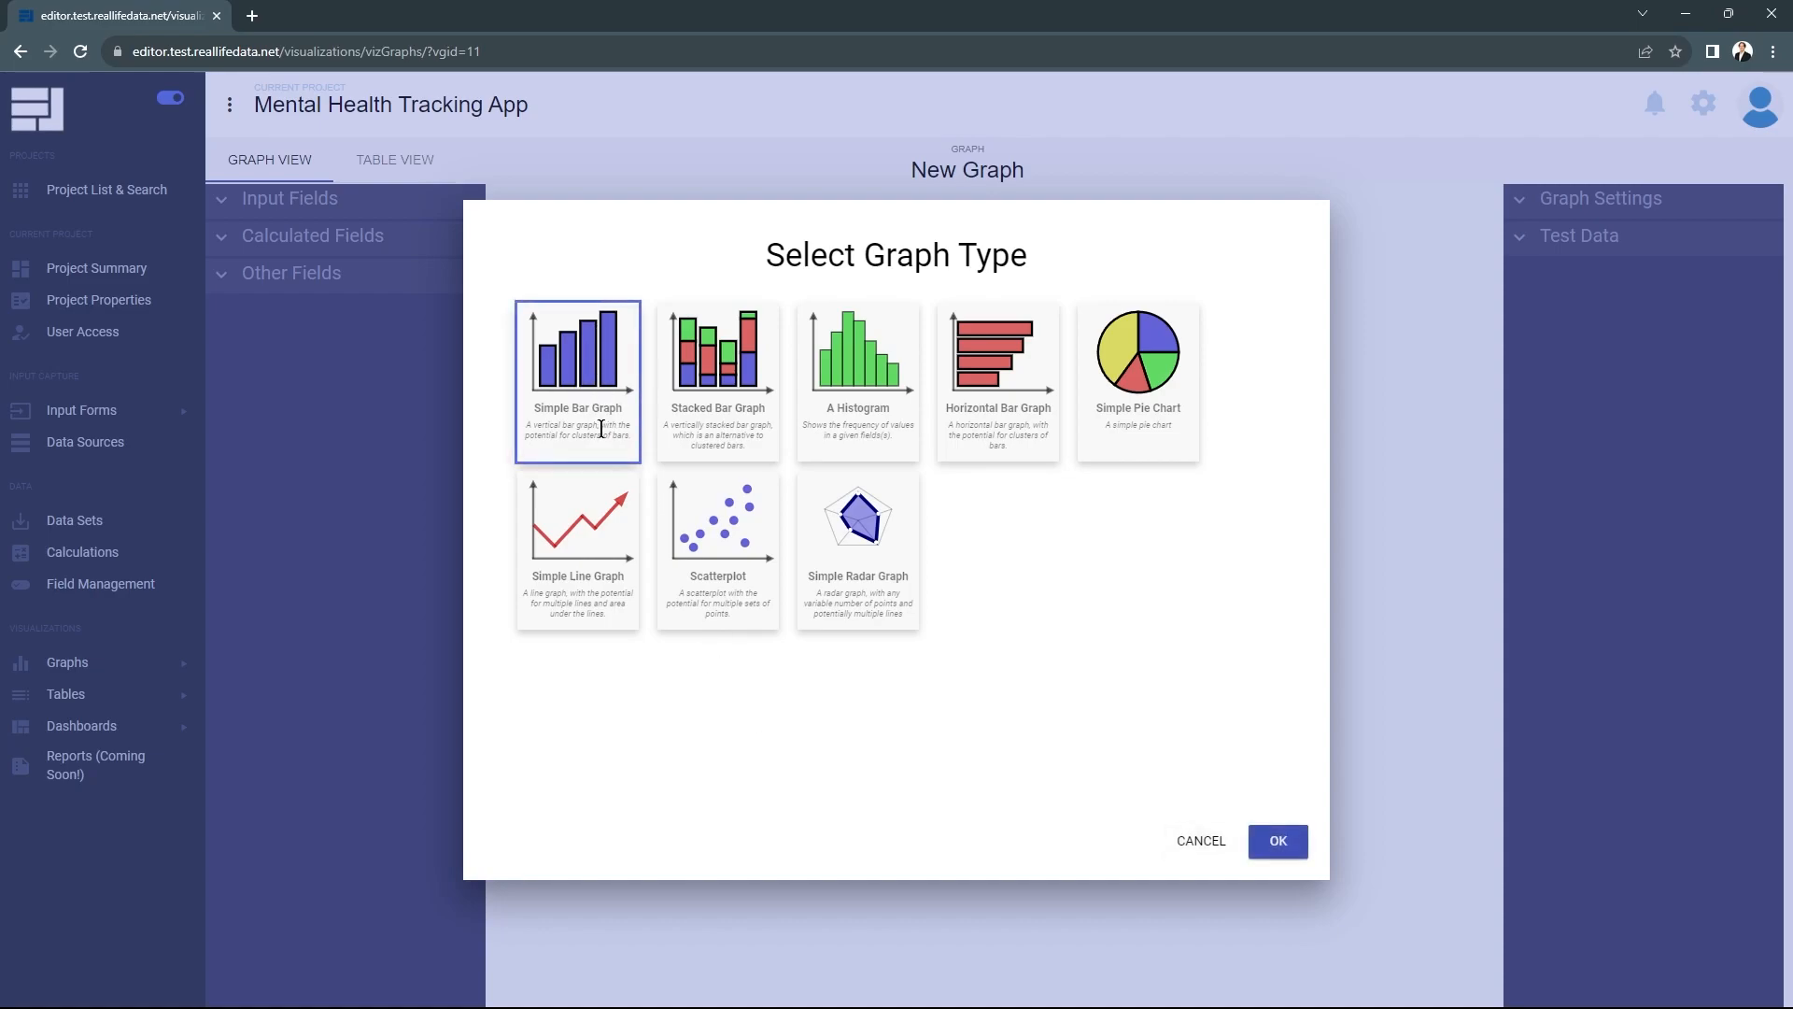
{"action": "left_click", "coordinate": [1279, 844]}
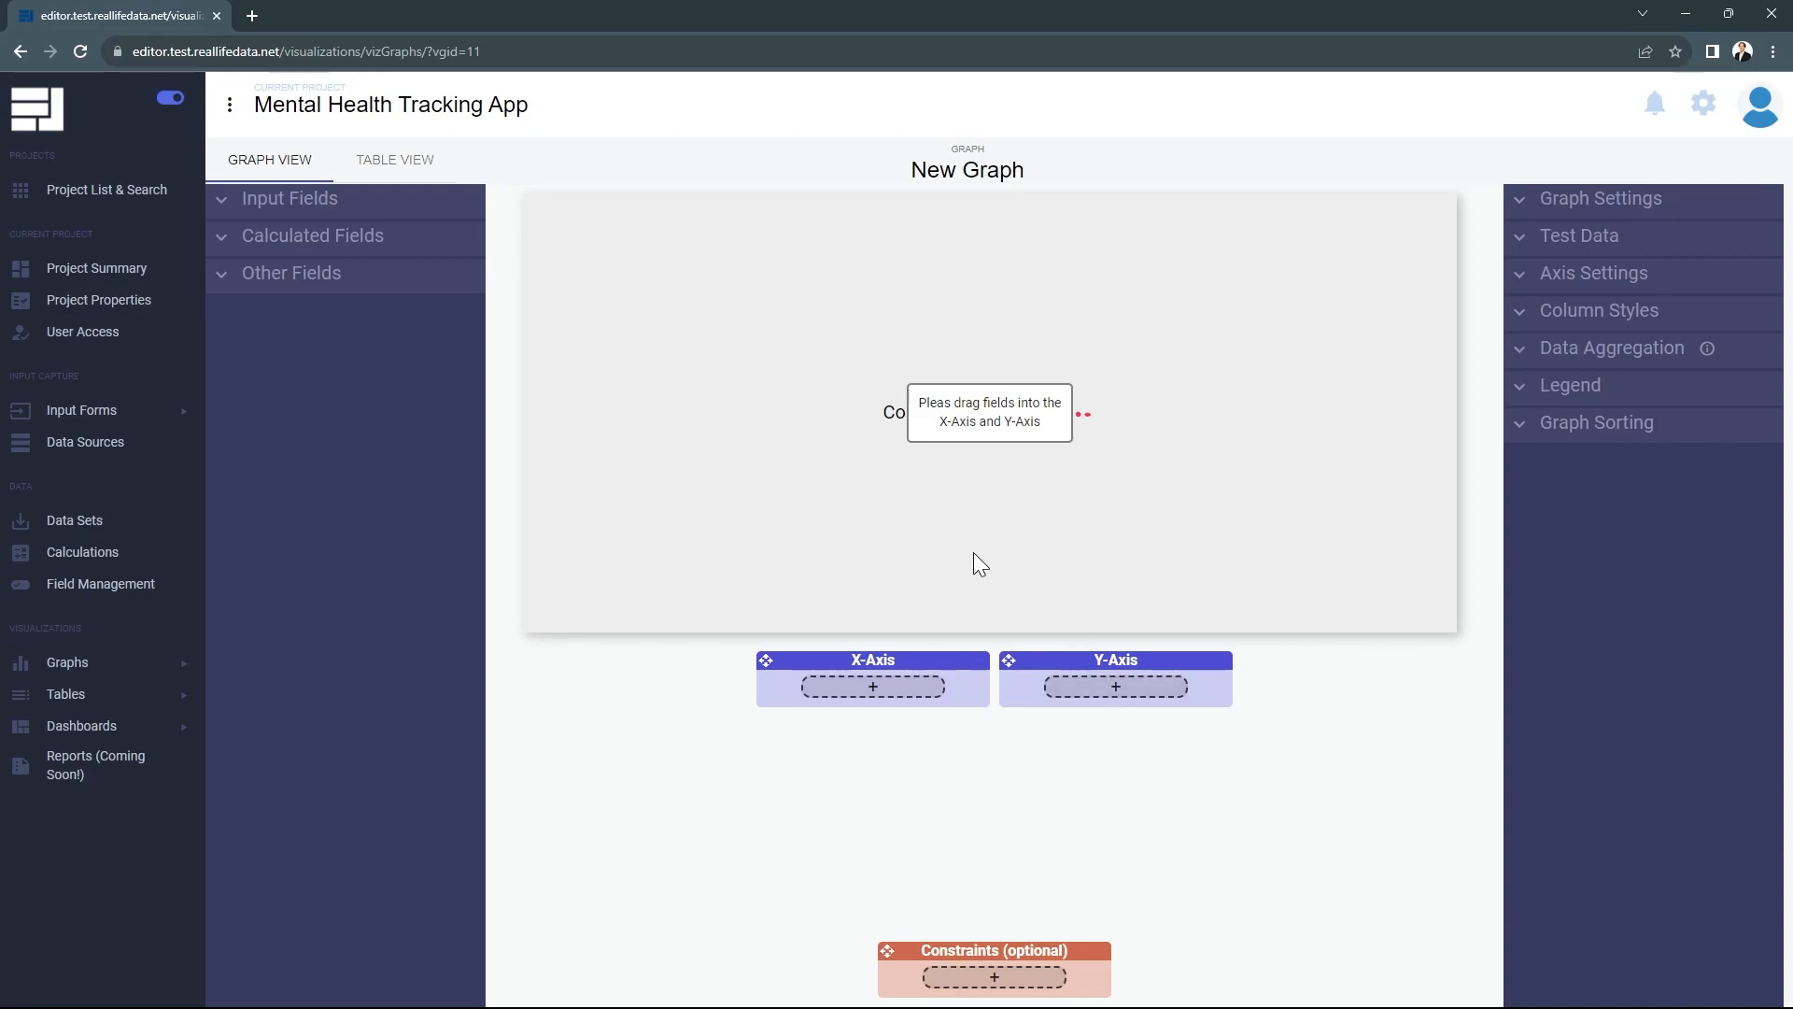
List the available input and calculated fields, and name the graph Time Bar Chart.
{"action": "left_click", "coordinate": [392, 214]}
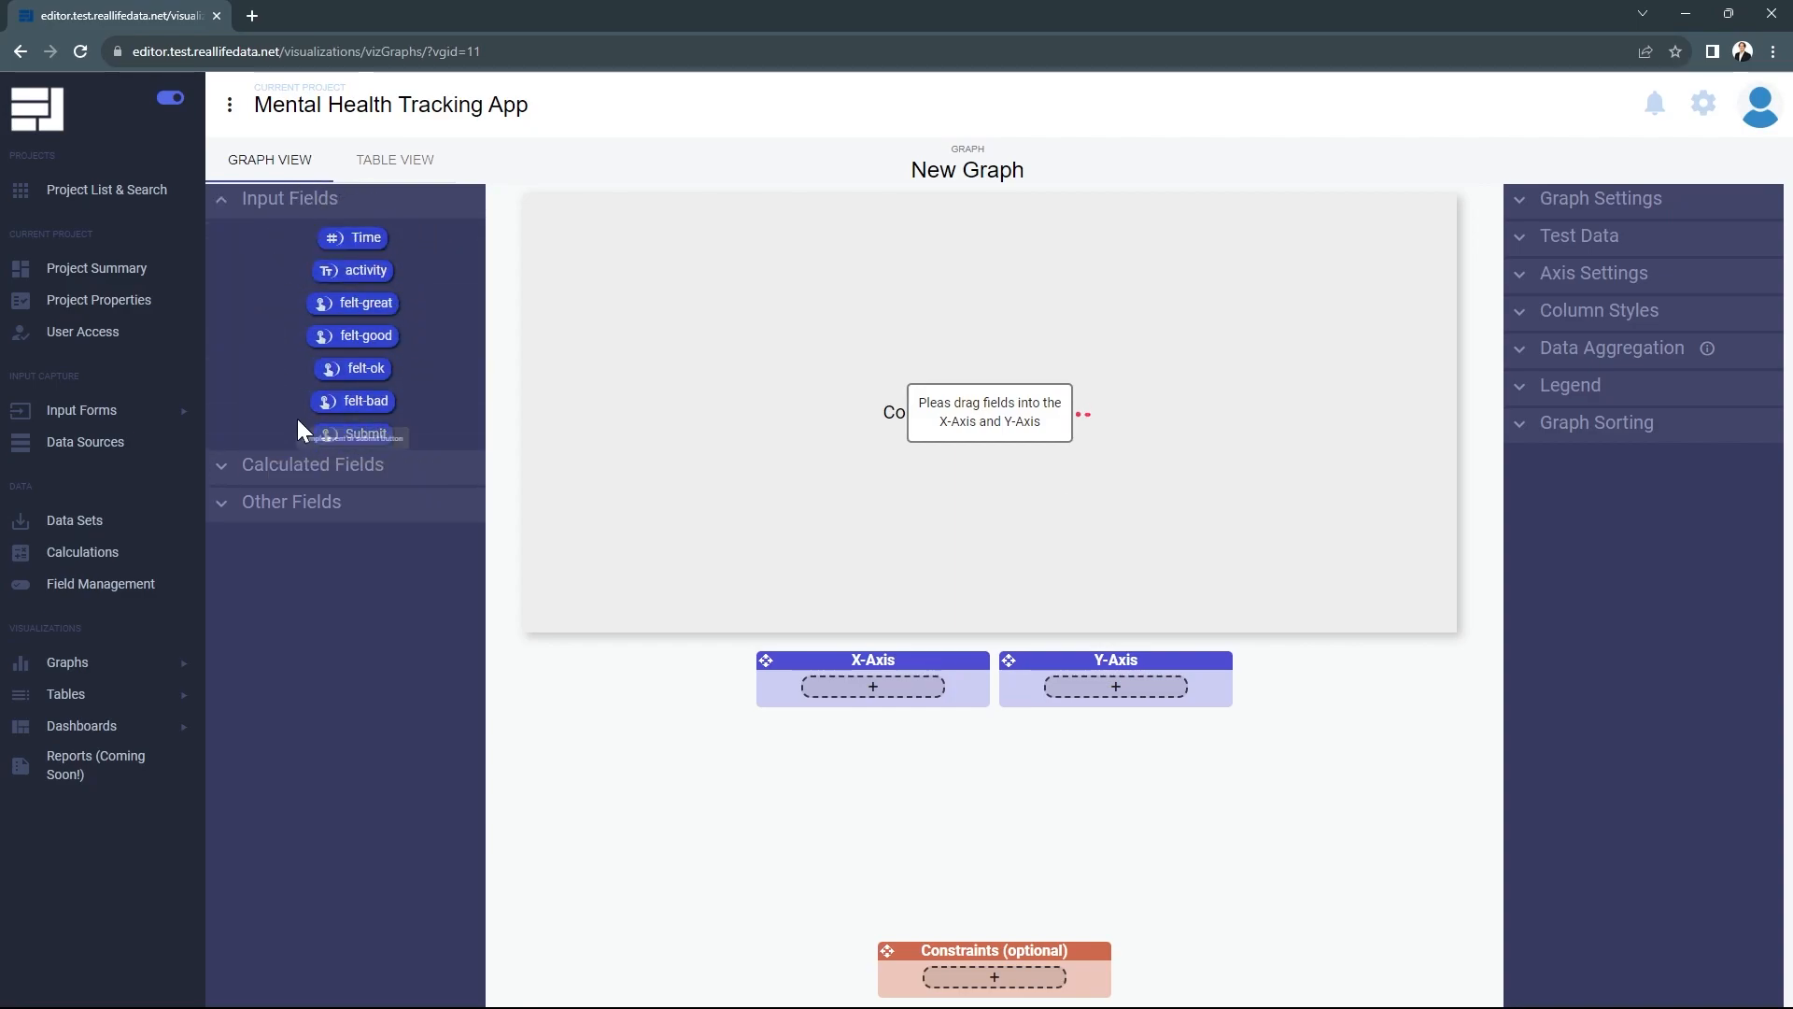
{"action": "left_click", "coordinate": [407, 480]}
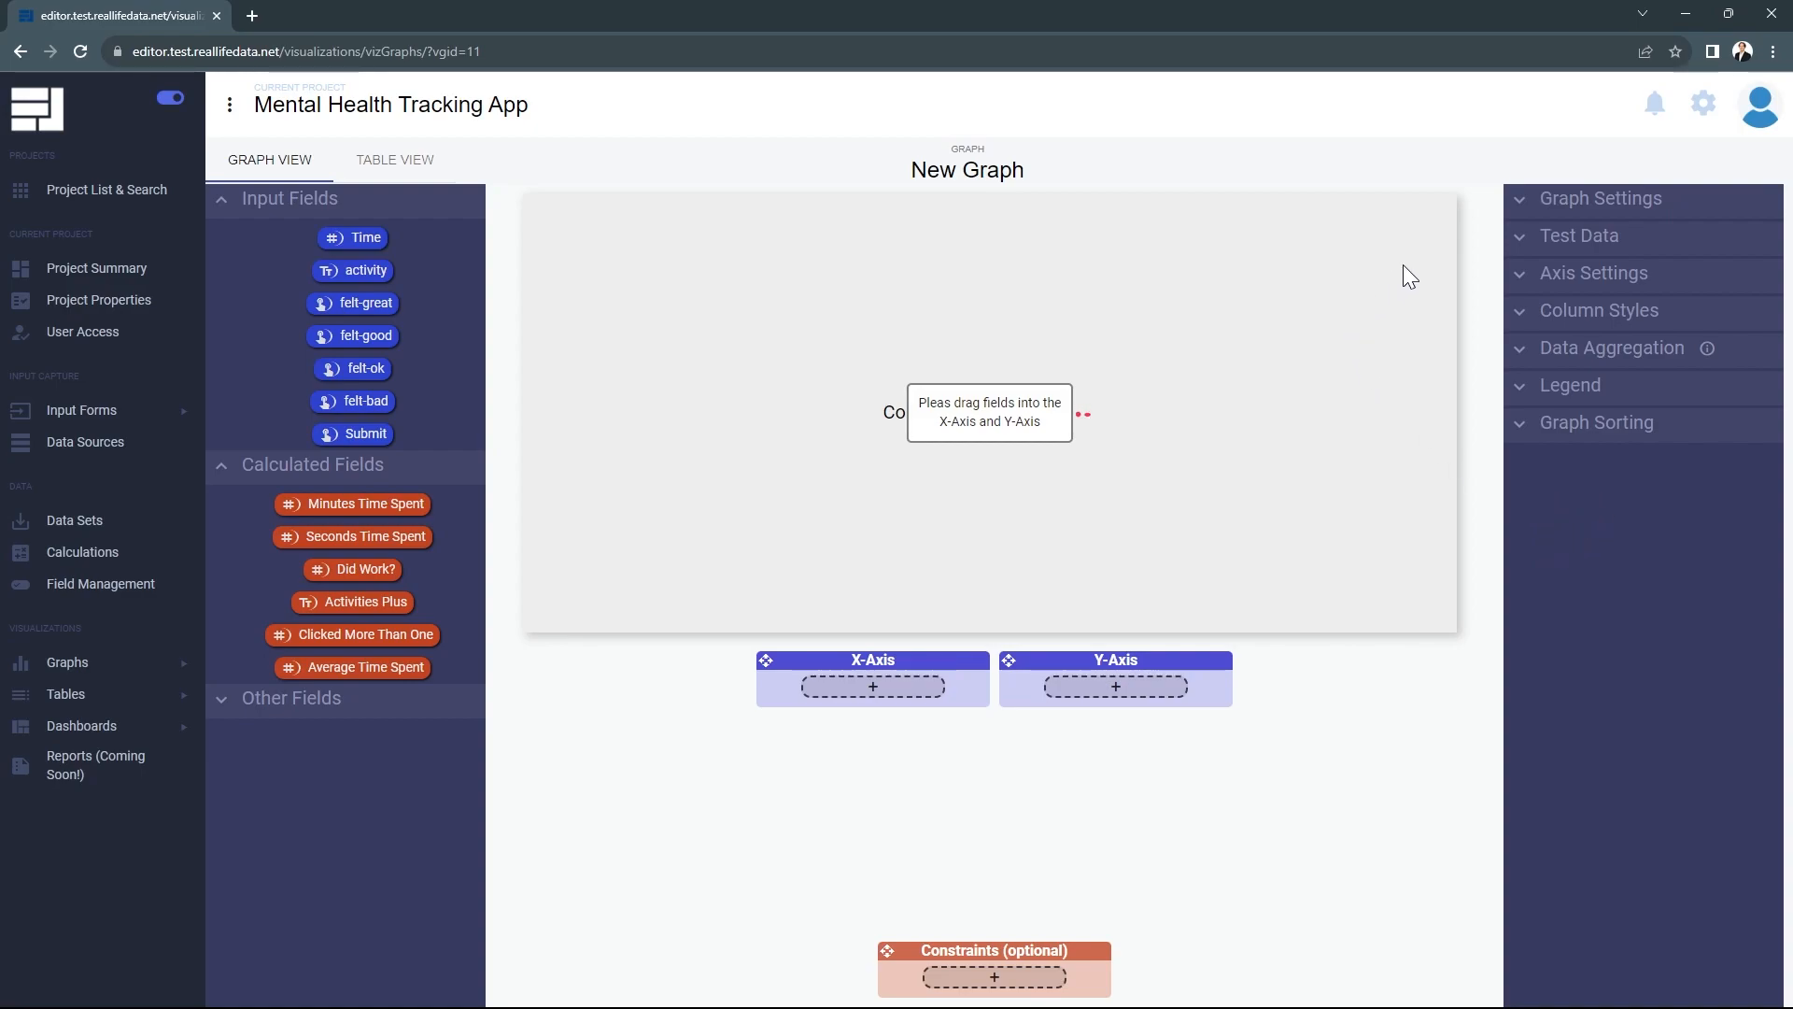
{"action": "left_click", "coordinate": [1540, 206]}
{"action": "triple_click", "coordinate": [1688, 236]}
{"action": "left_click_drag", "start_coordinate": [1689, 236], "coordinate": [1591, 237]}
{"action": "type", "text": "T"}
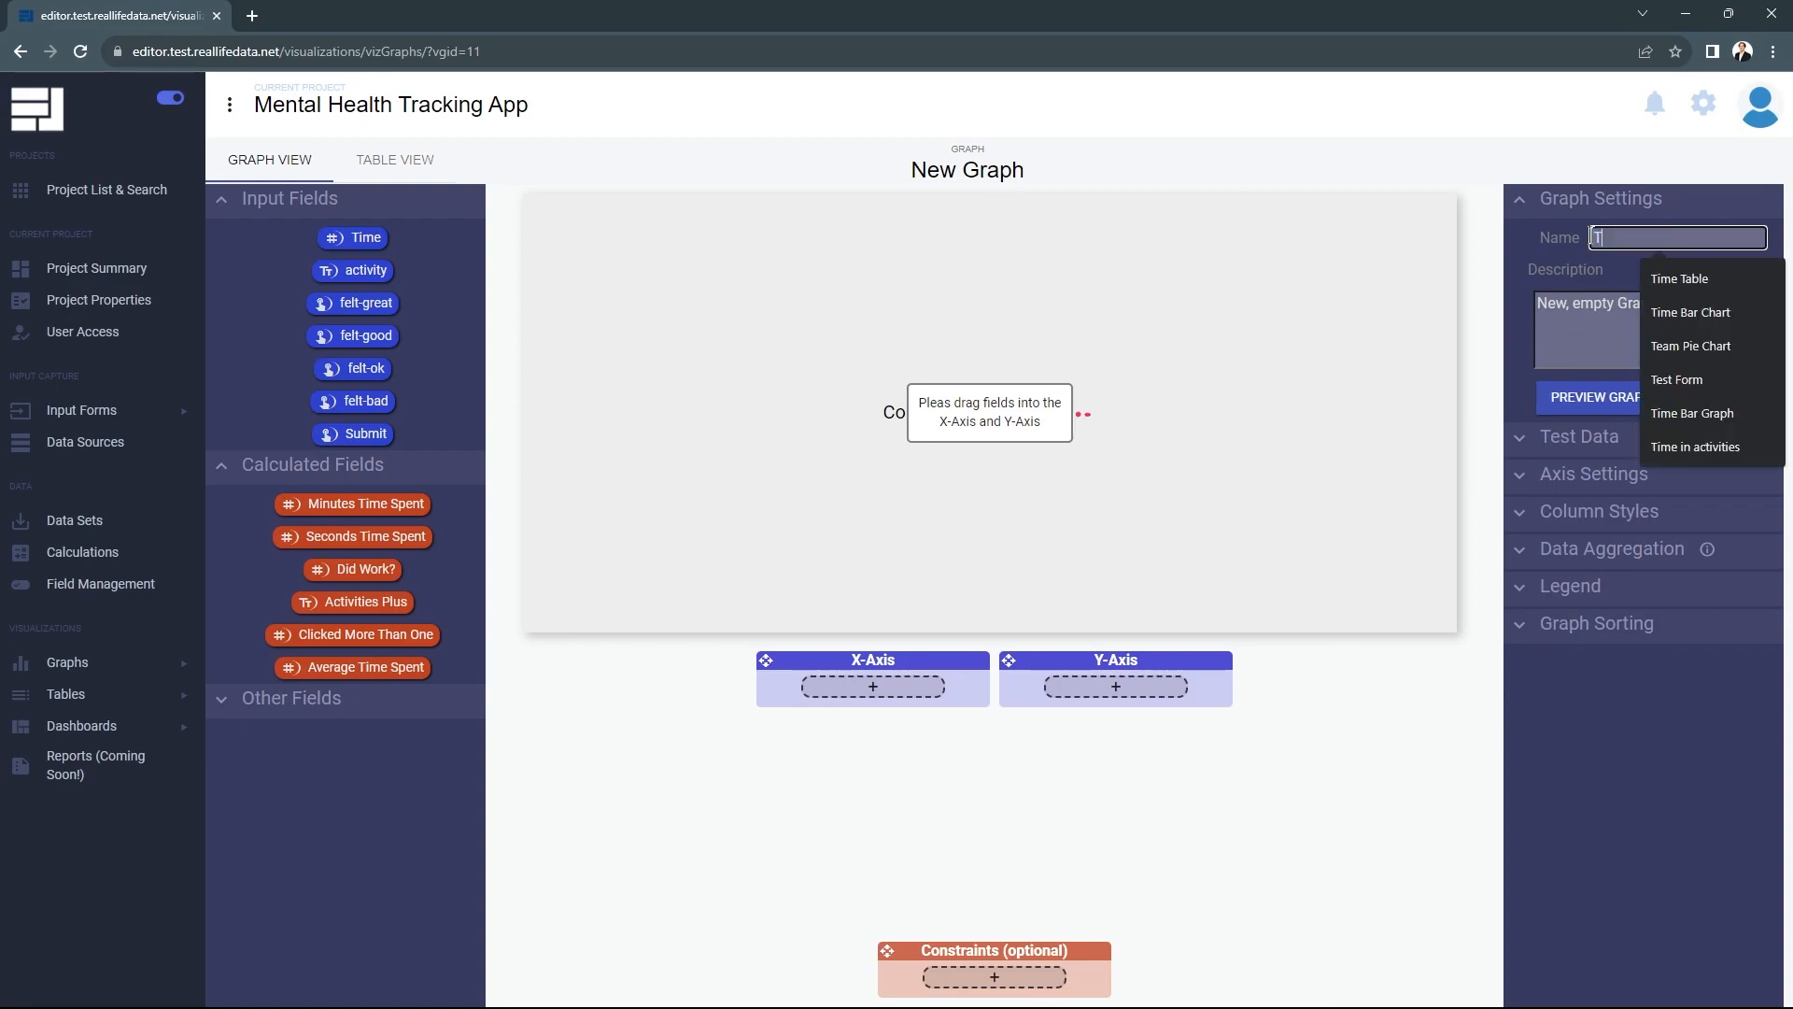
{"action": "type", "text": "ime Bar Chart"}
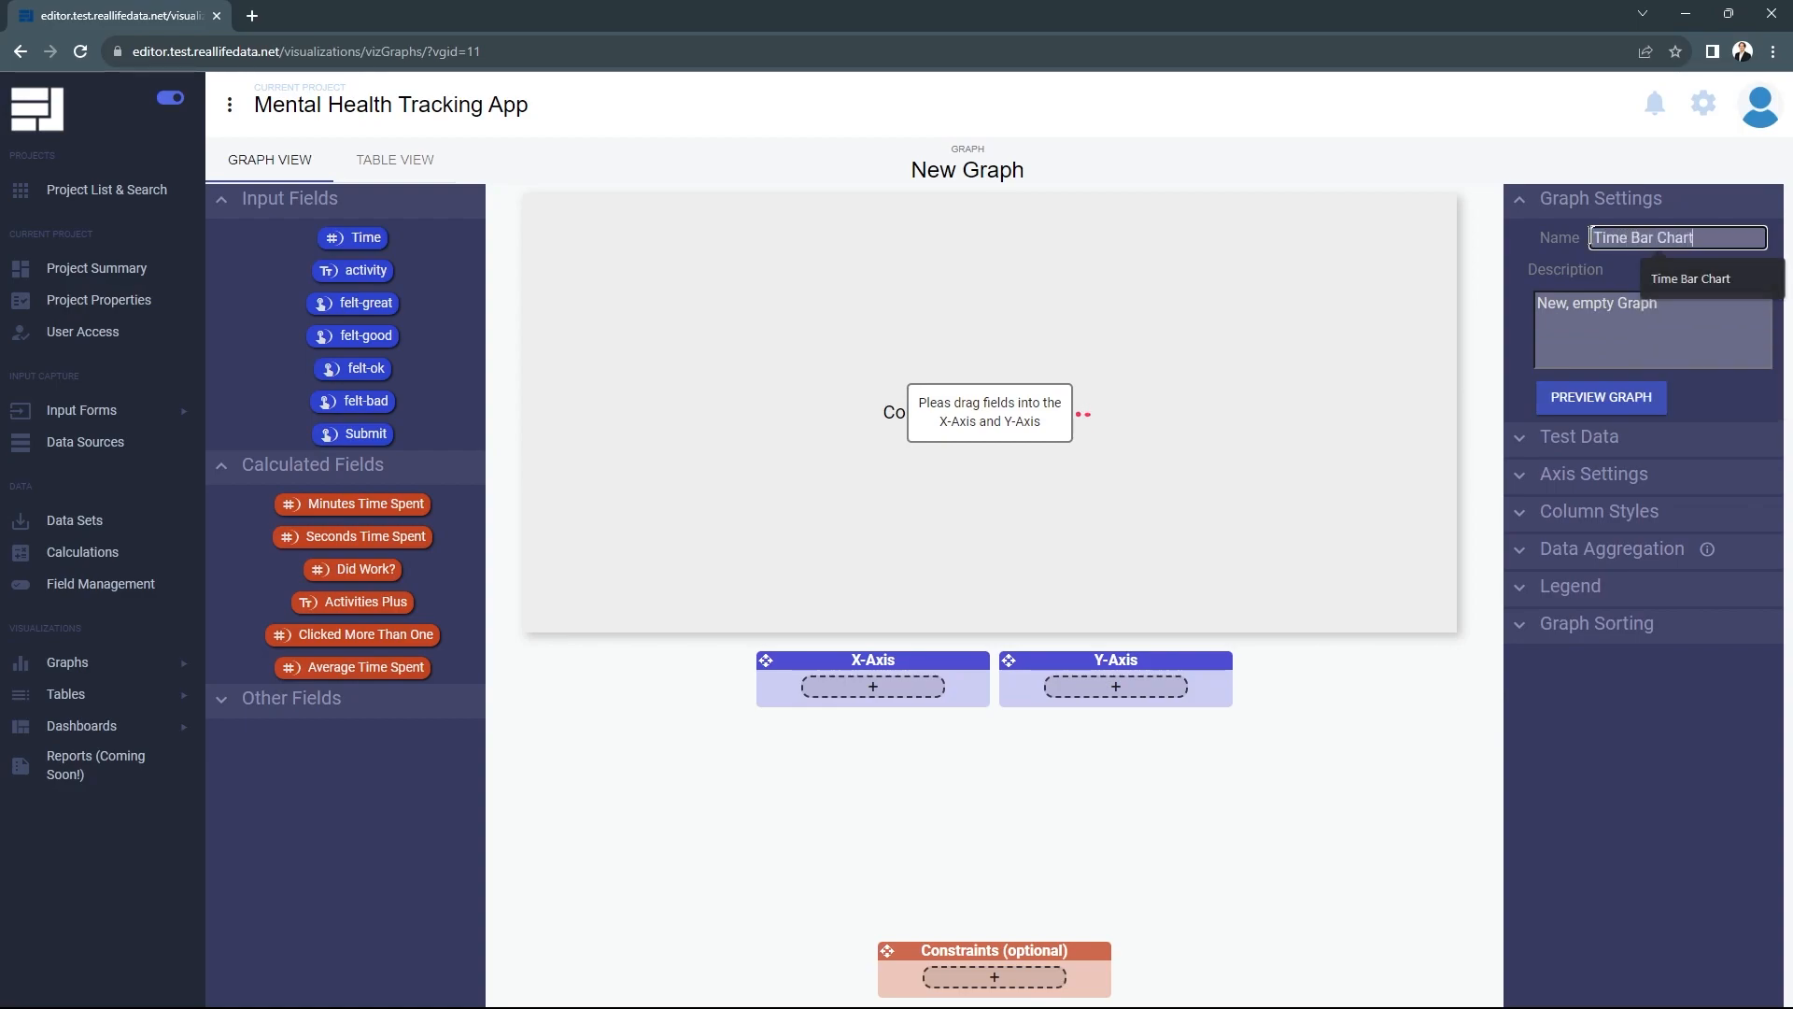
{"action": "left_click", "coordinate": [1622, 270]}
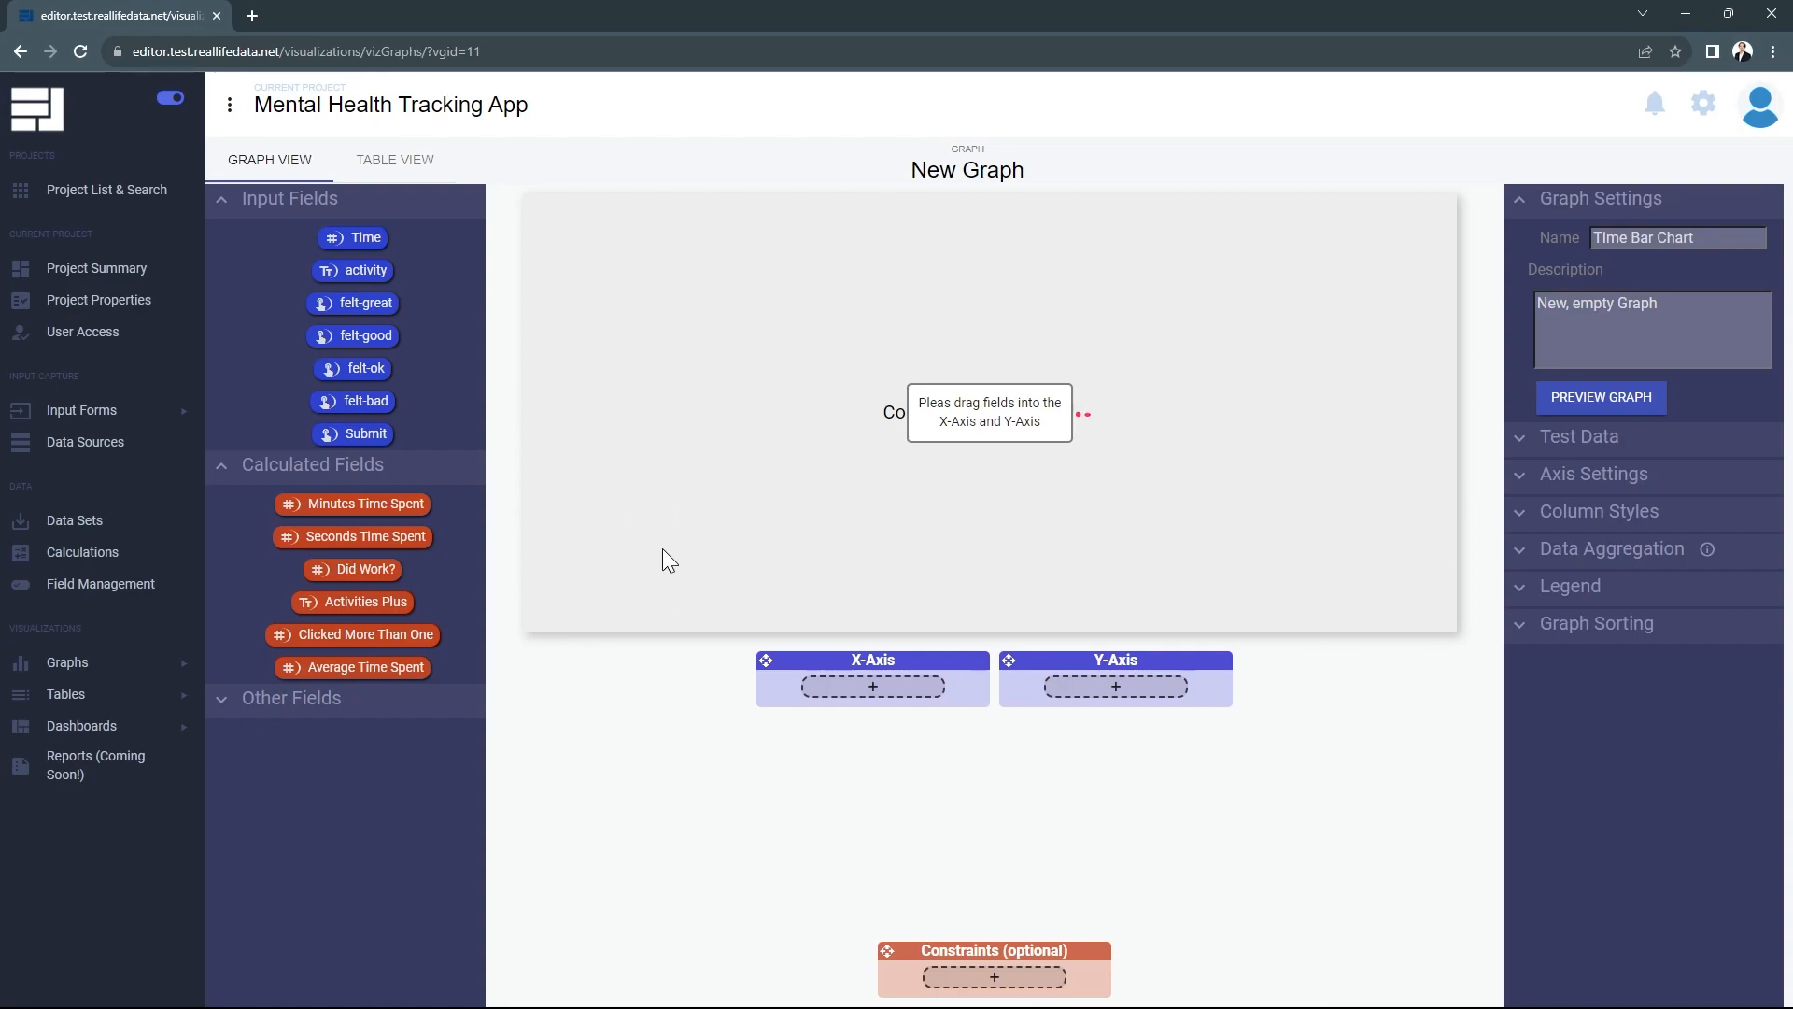
Assign the activity field to the X-Axis and the Time field to the Y-Axis.
{"action": "left_click_drag", "start_coordinate": [374, 271], "coordinate": [901, 693]}
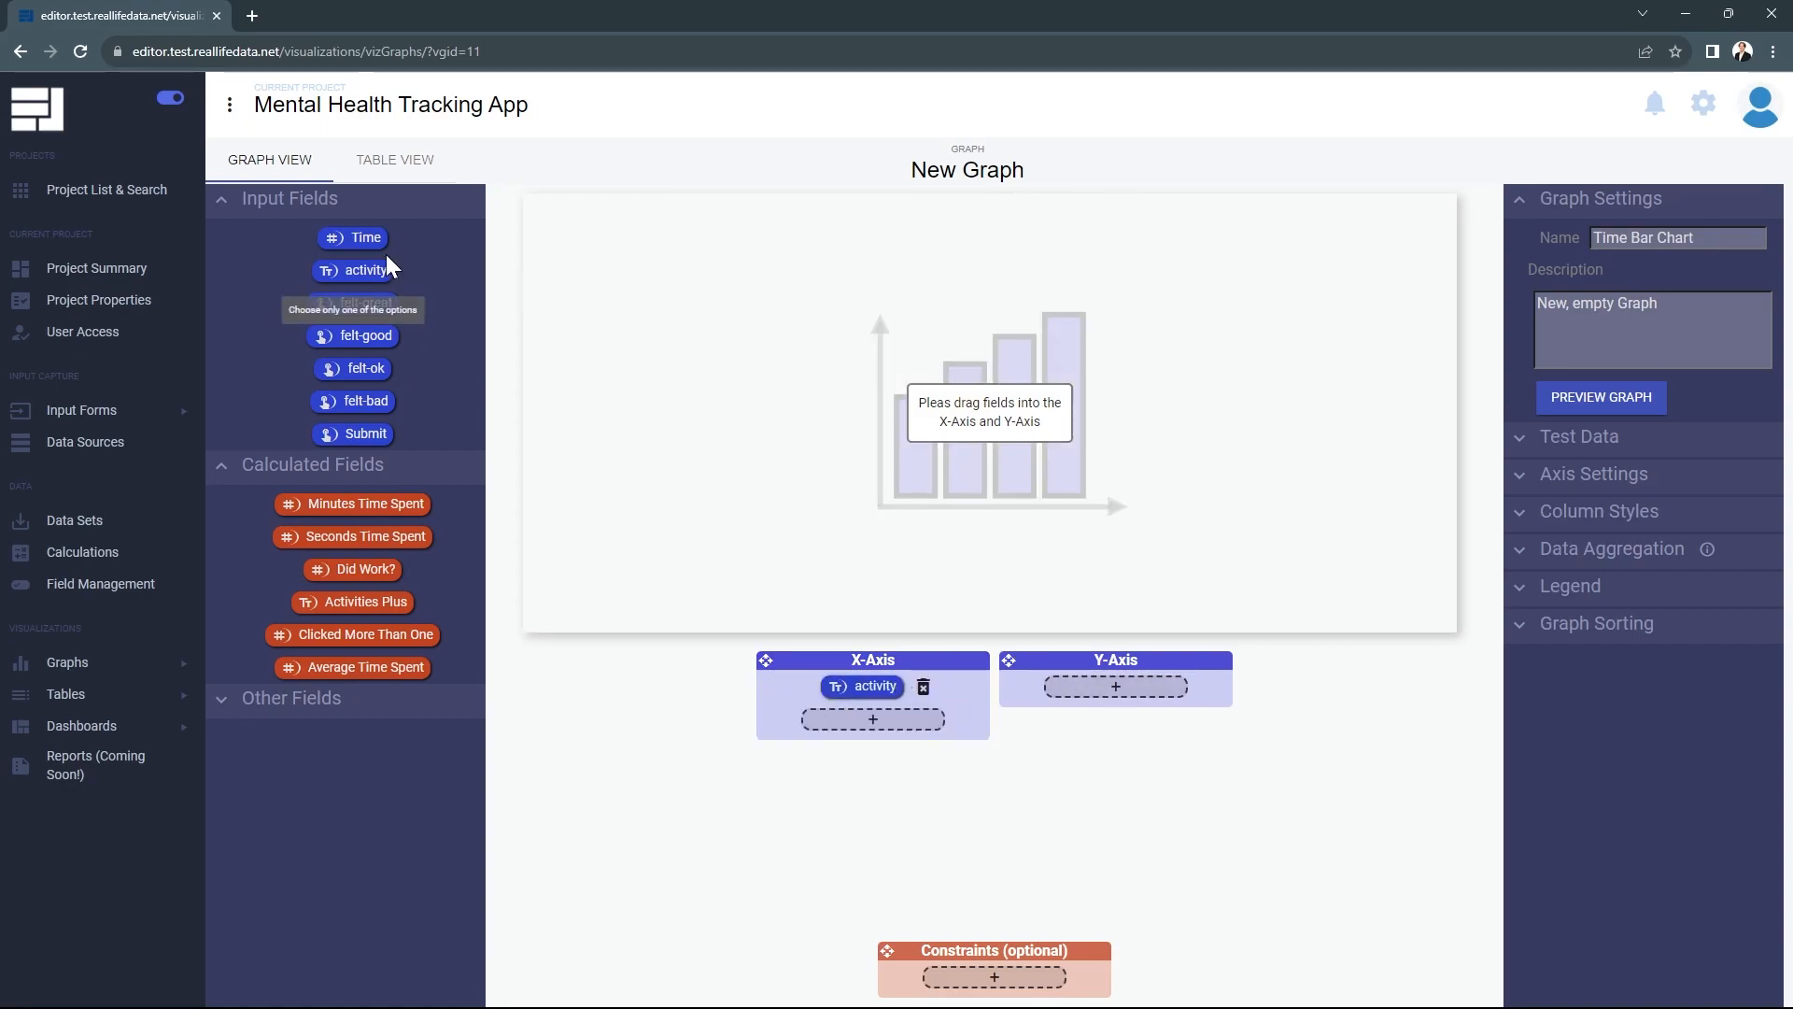
{"action": "left_click_drag", "start_coordinate": [354, 238], "coordinate": [1105, 691]}
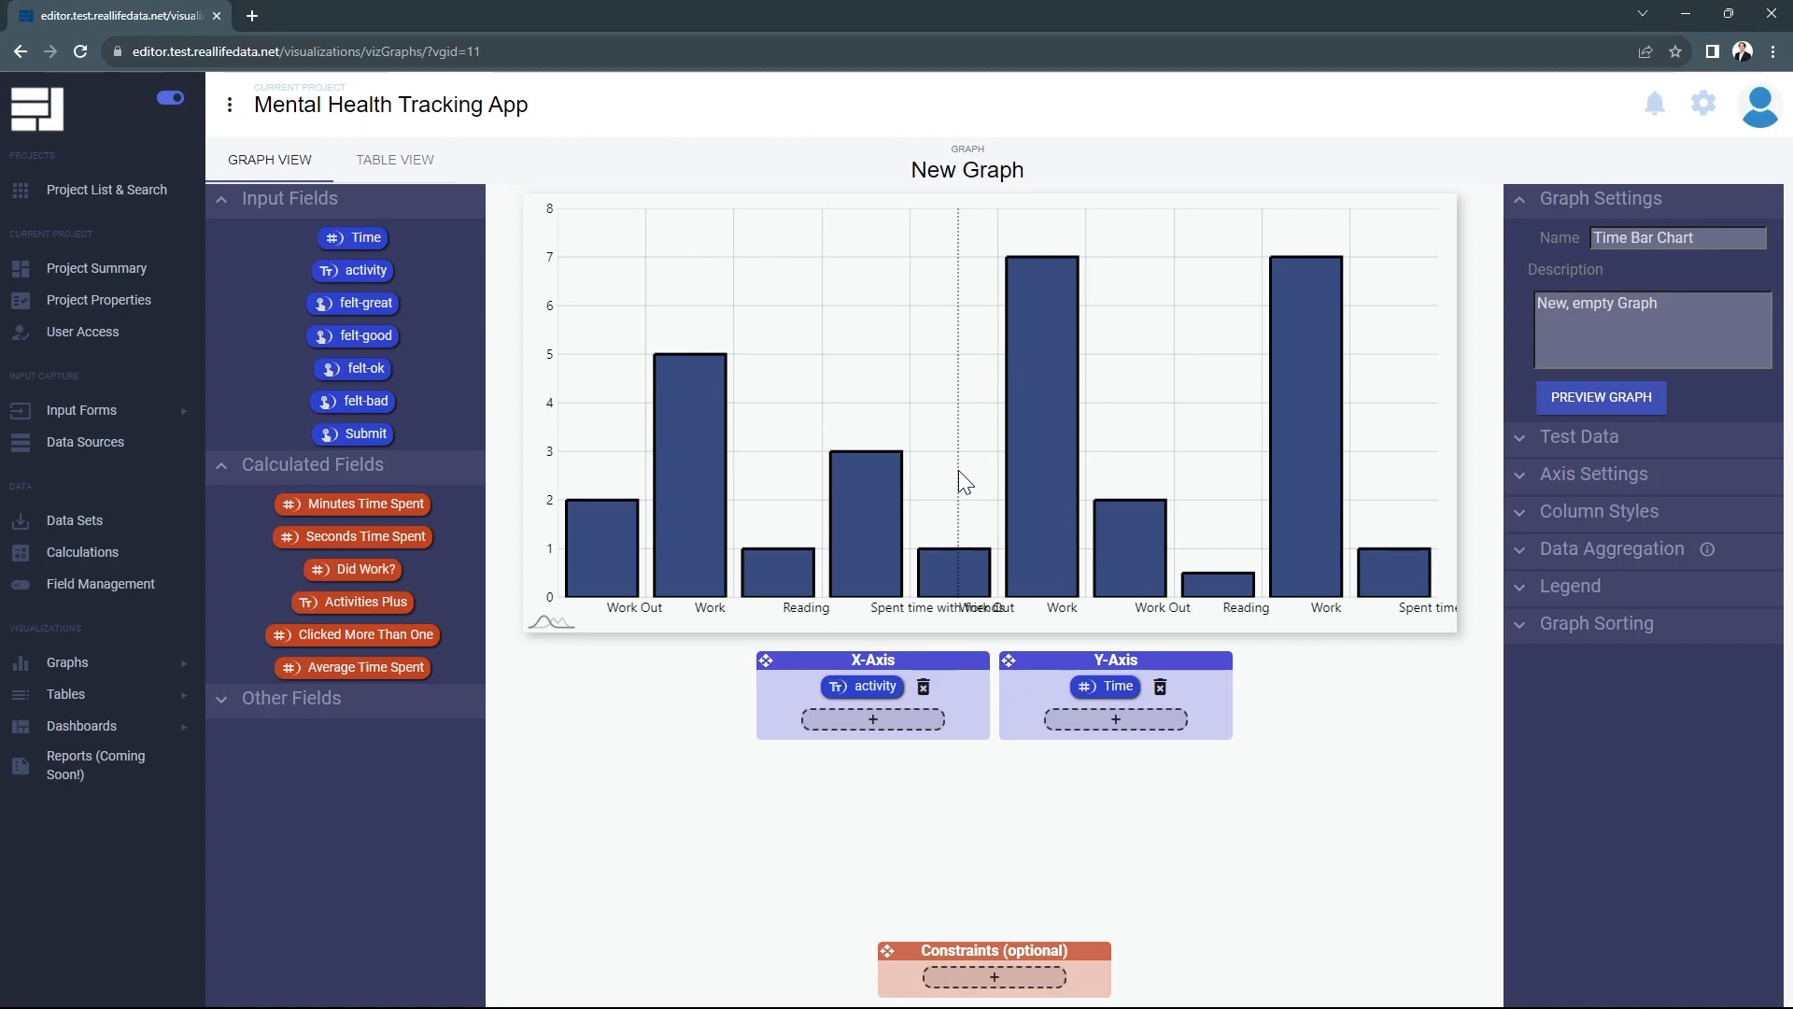
{"action": "mouse_move", "coordinate": [1051, 602]}
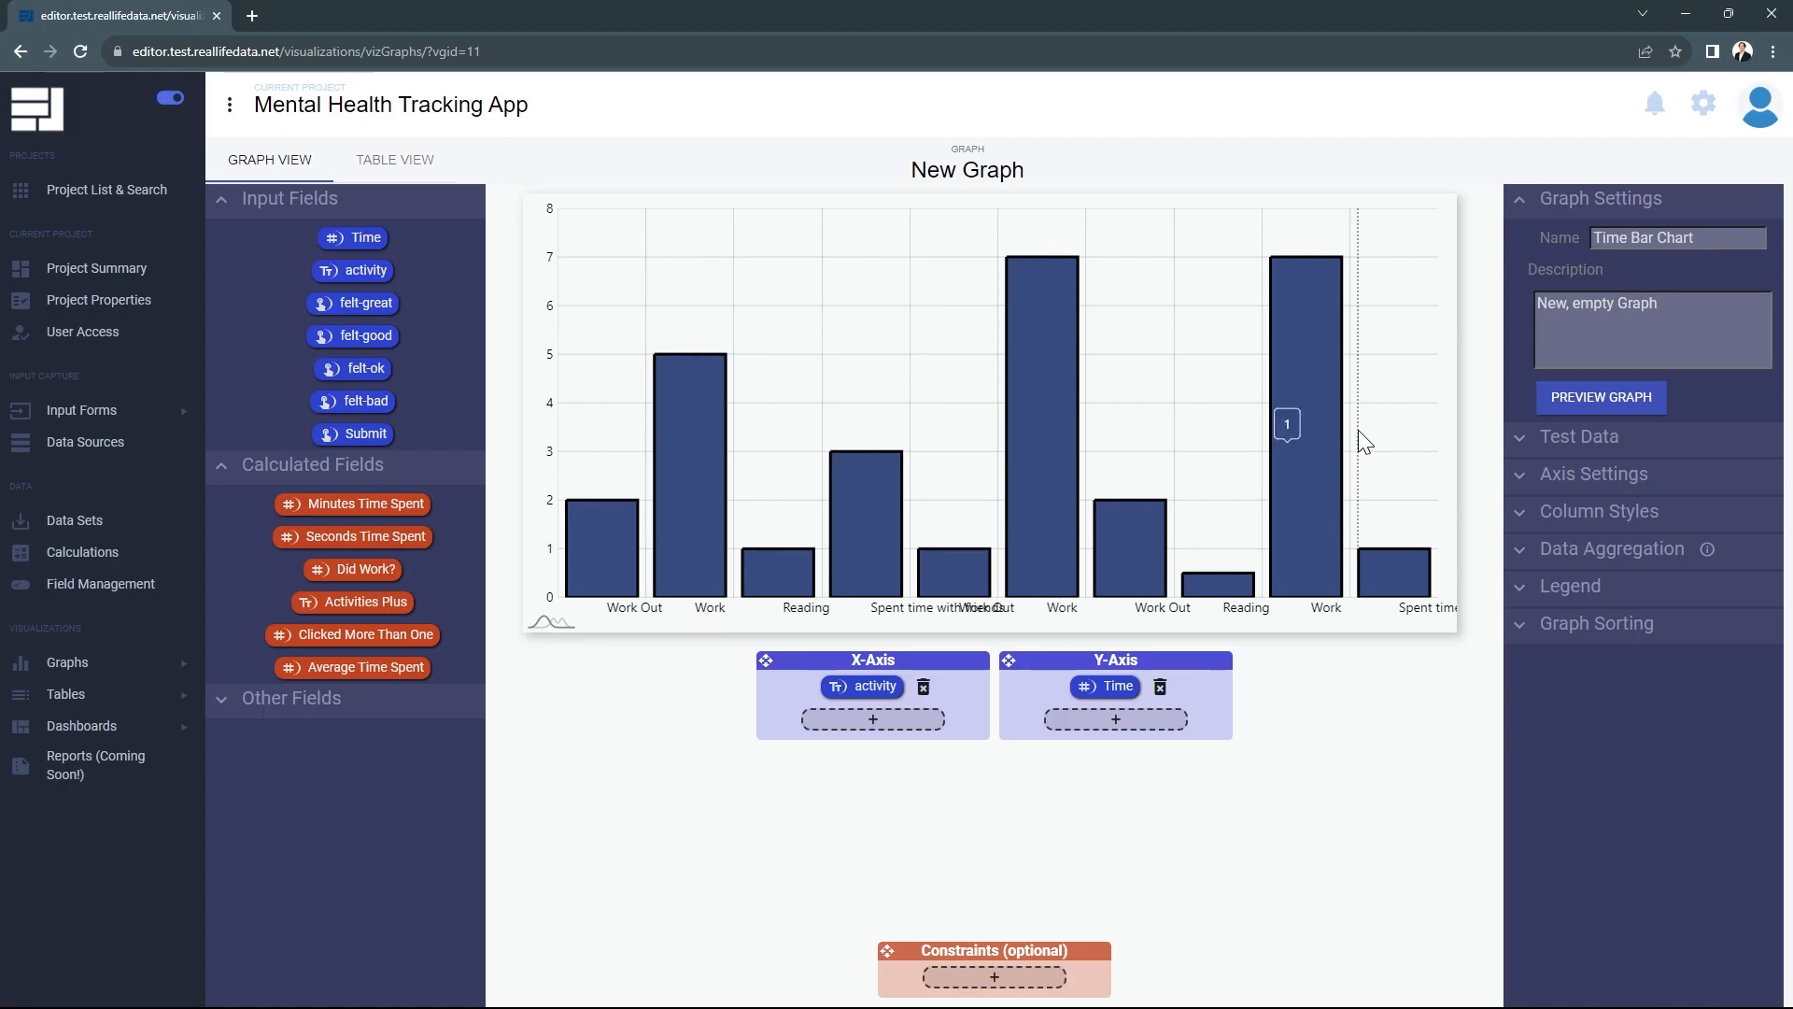
Set the X-axis labels to an angle of 40, xCenter 60 and yCenter 90.
{"action": "left_click", "coordinate": [1555, 207]}
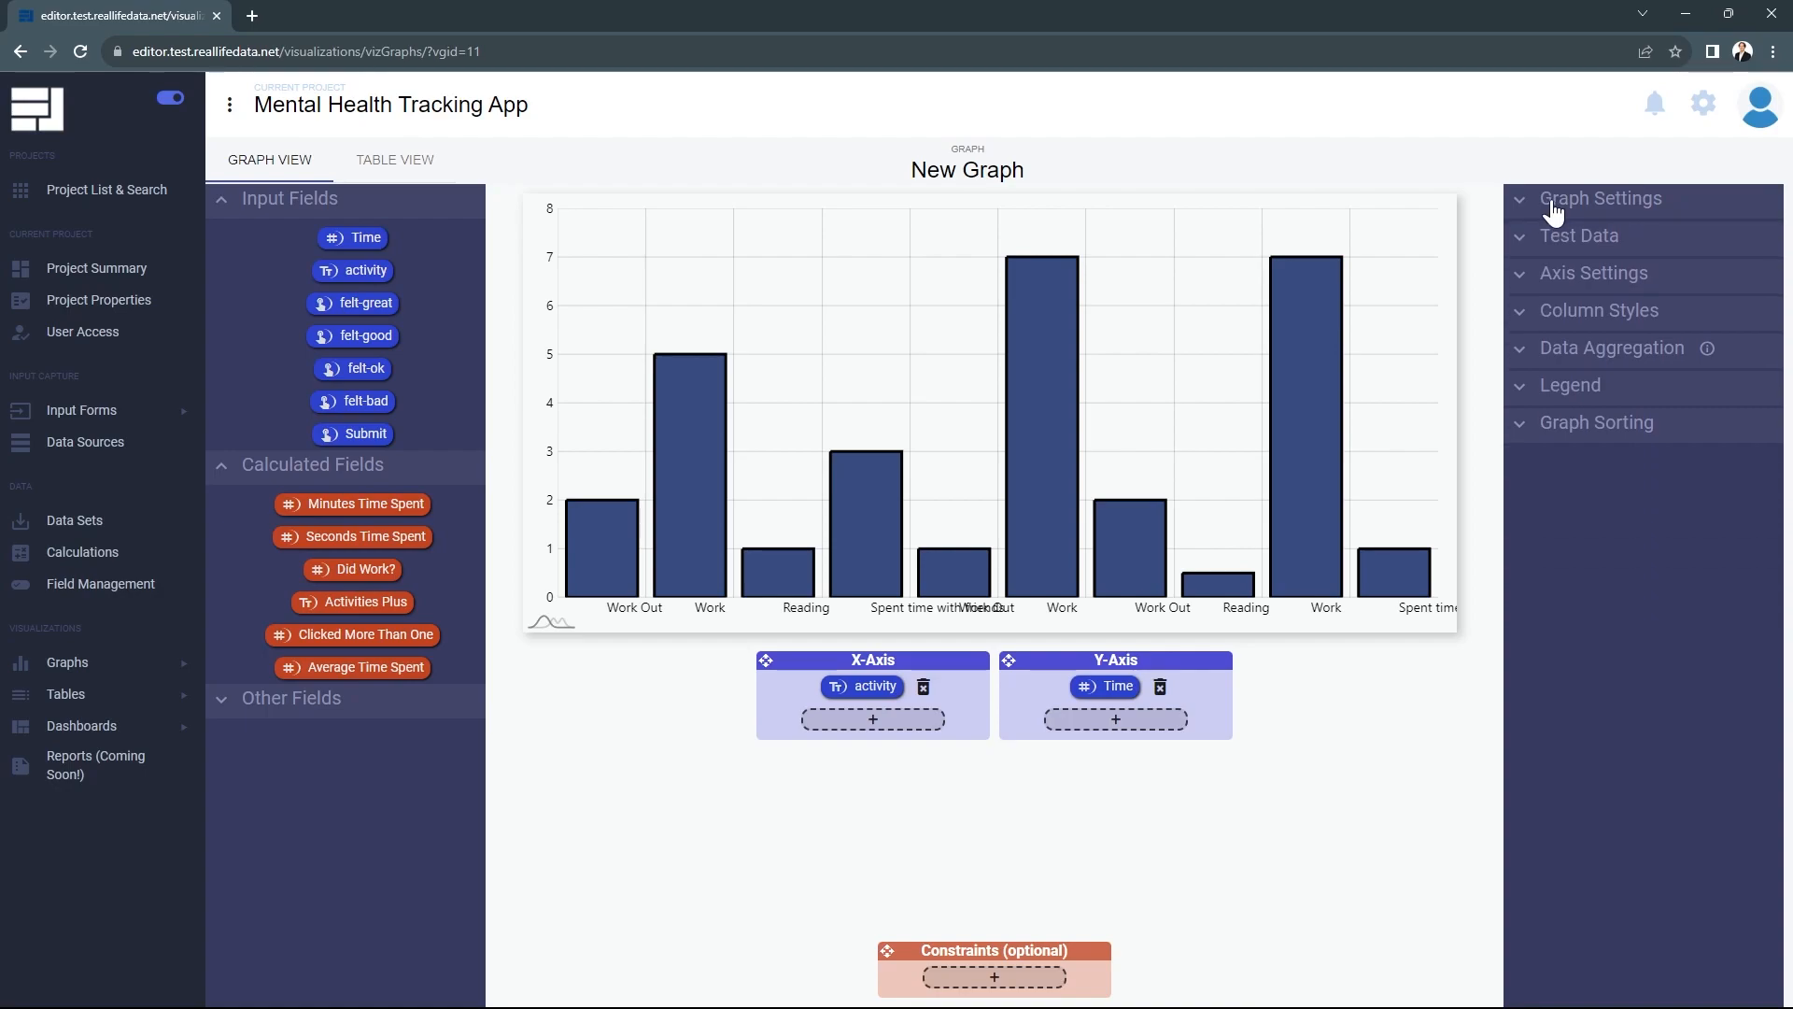
{"action": "left_click", "coordinate": [1555, 291]}
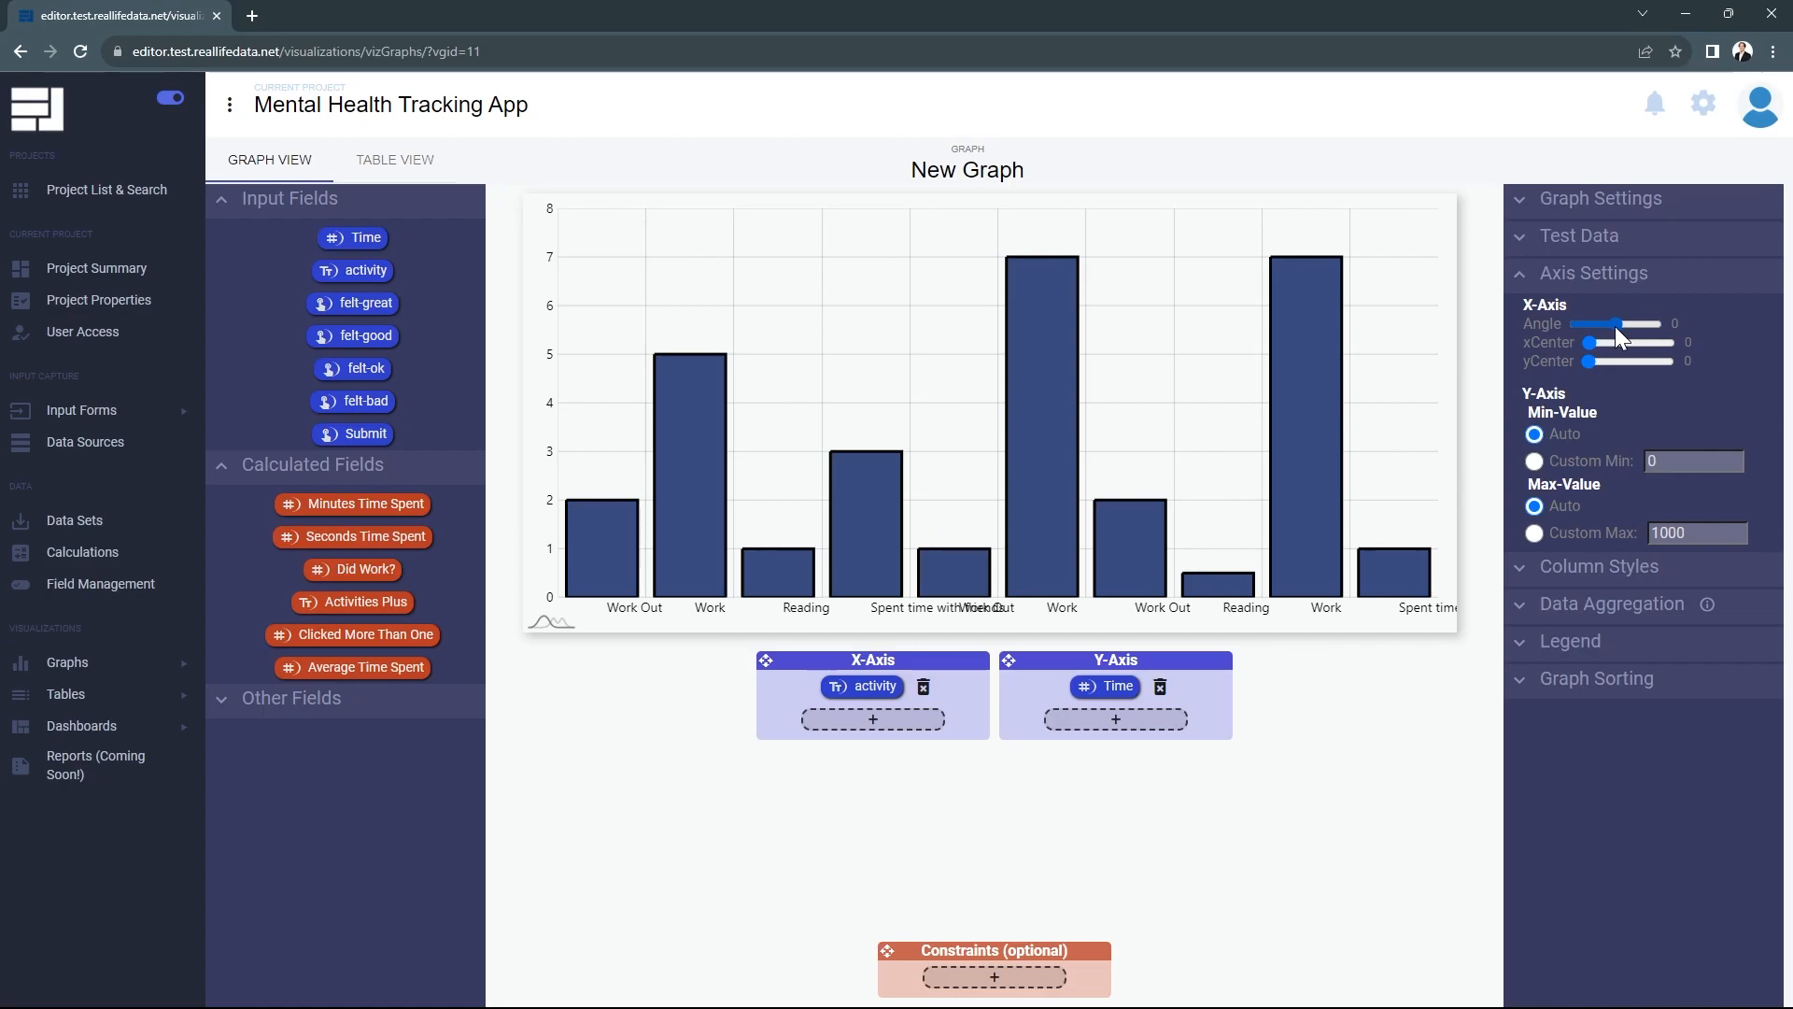
{"action": "left_click_drag", "start_coordinate": [1615, 323], "coordinate": [1632, 323]}
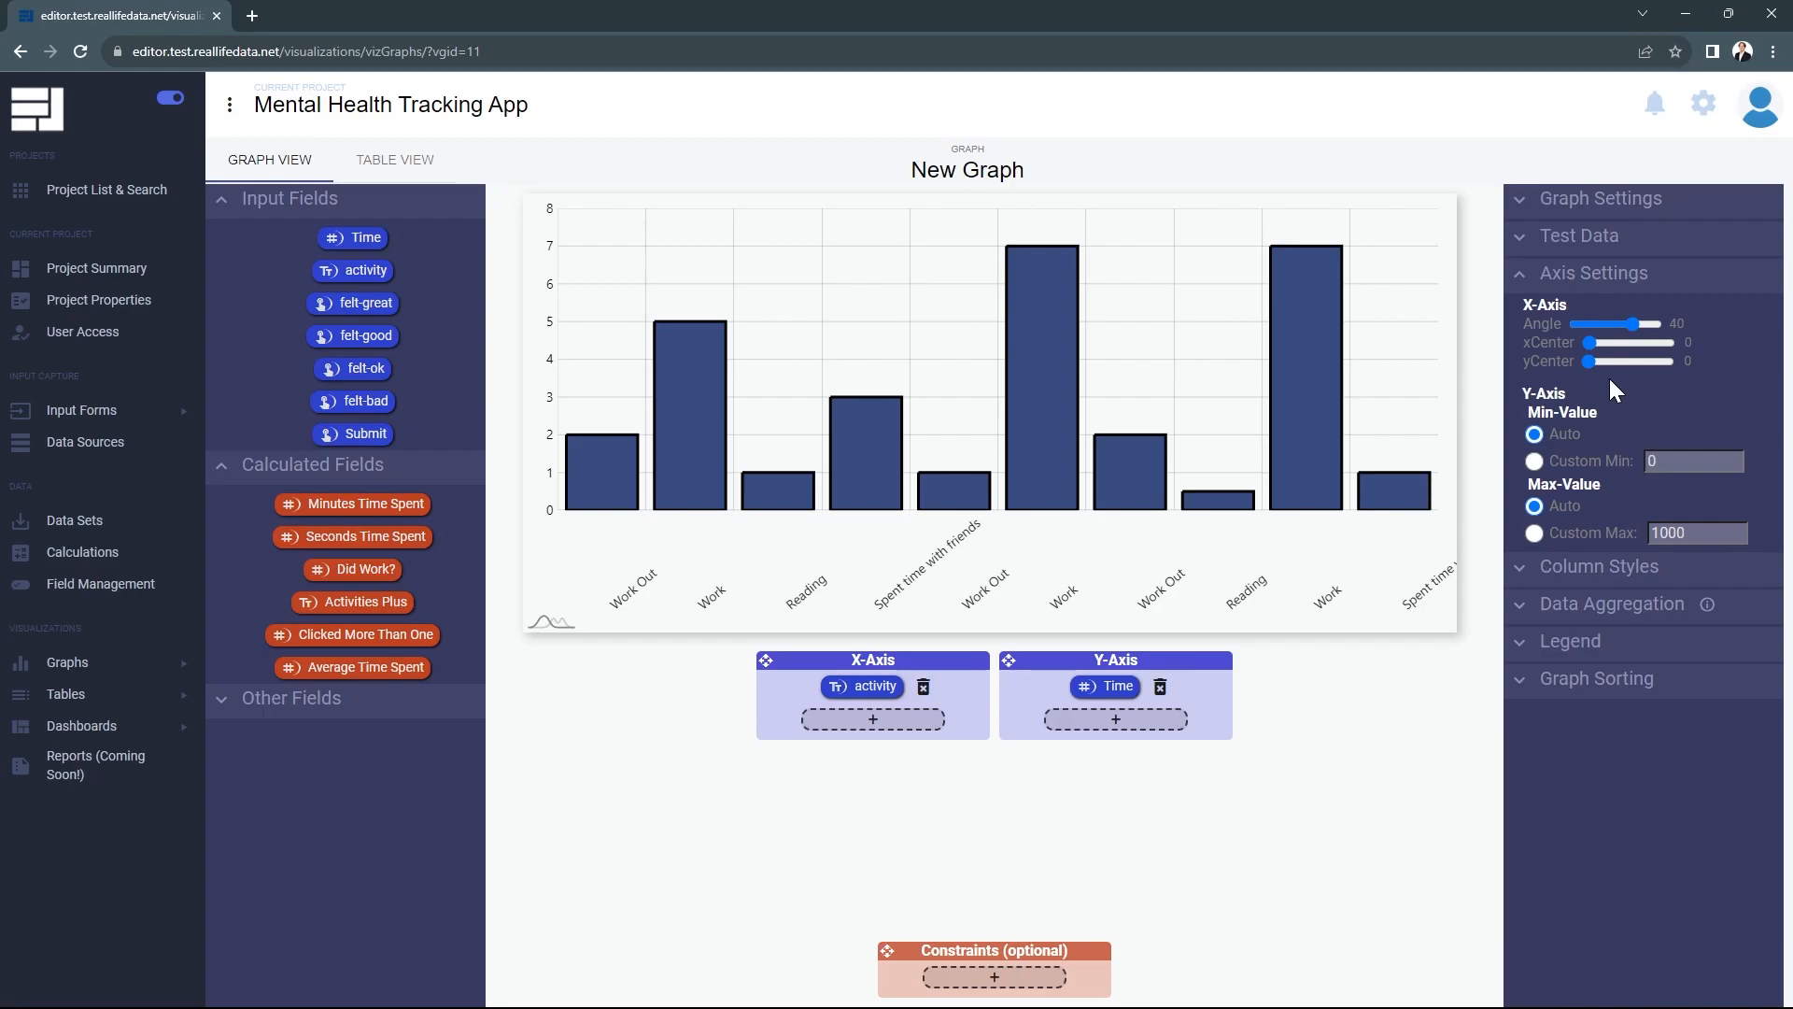
{"action": "left_click_drag", "start_coordinate": [1589, 340], "coordinate": [1635, 343]}
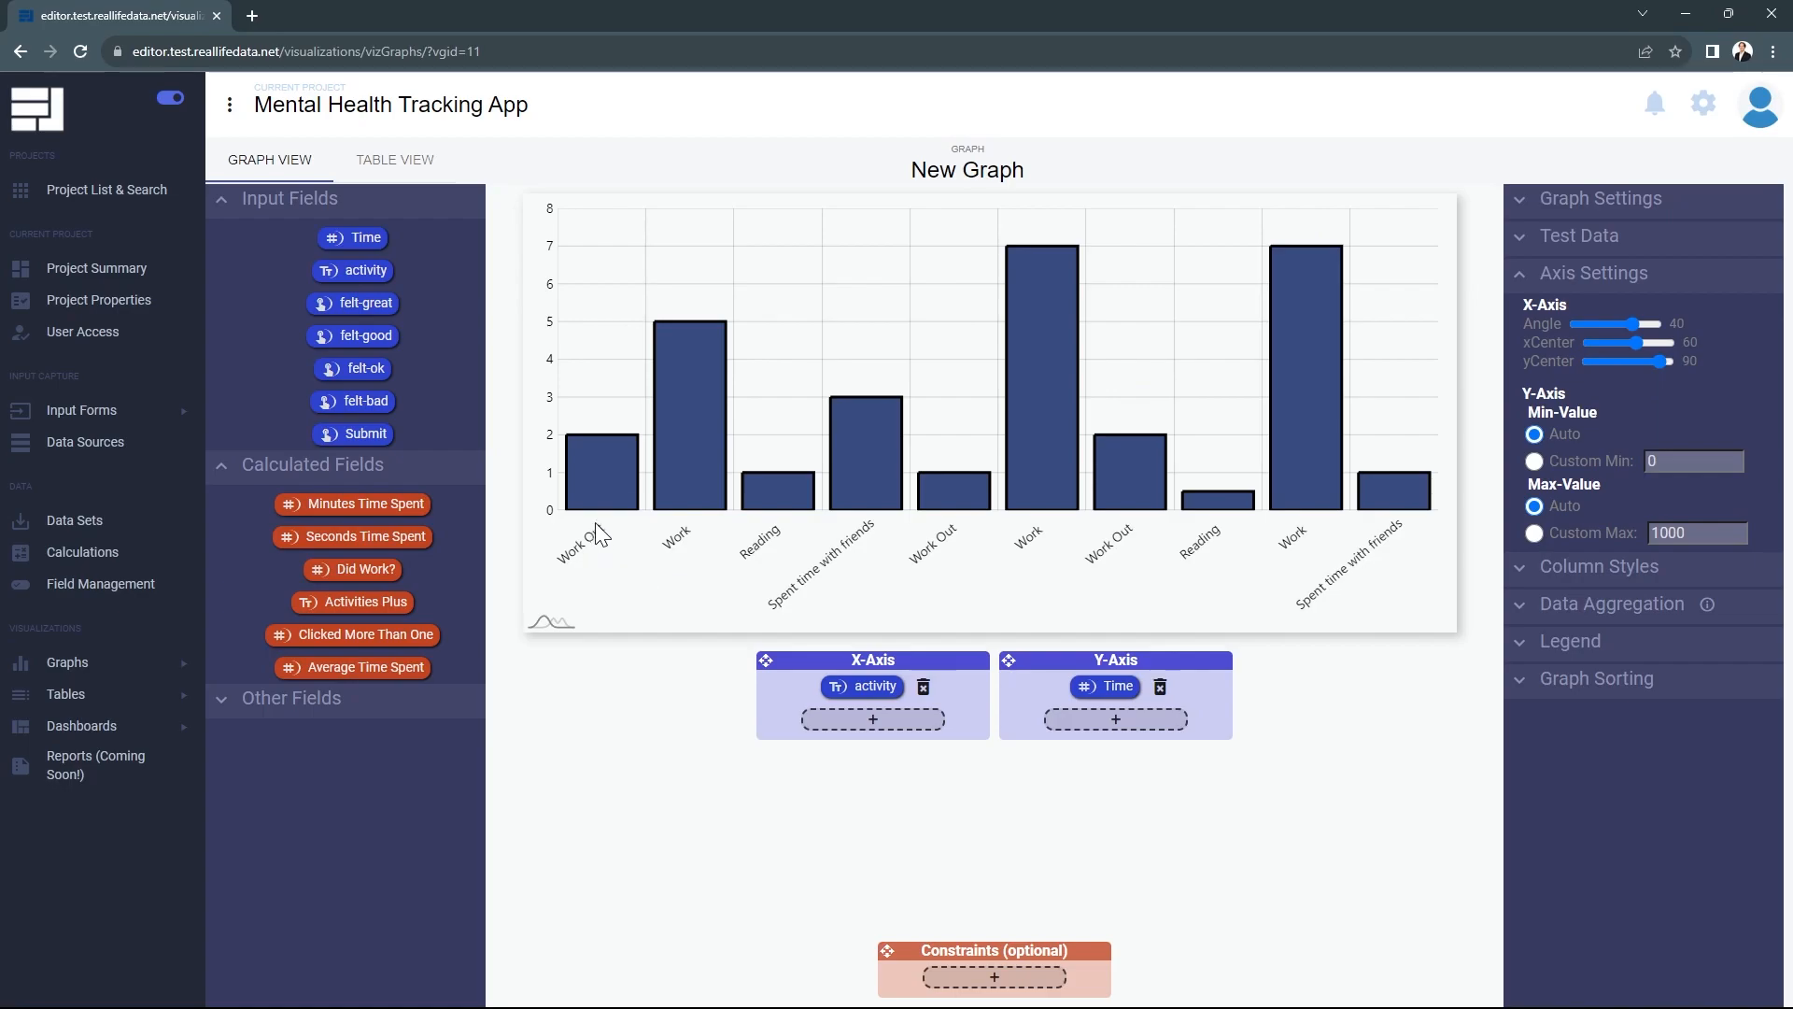
{"action": "mouse_move", "coordinate": [691, 515]}
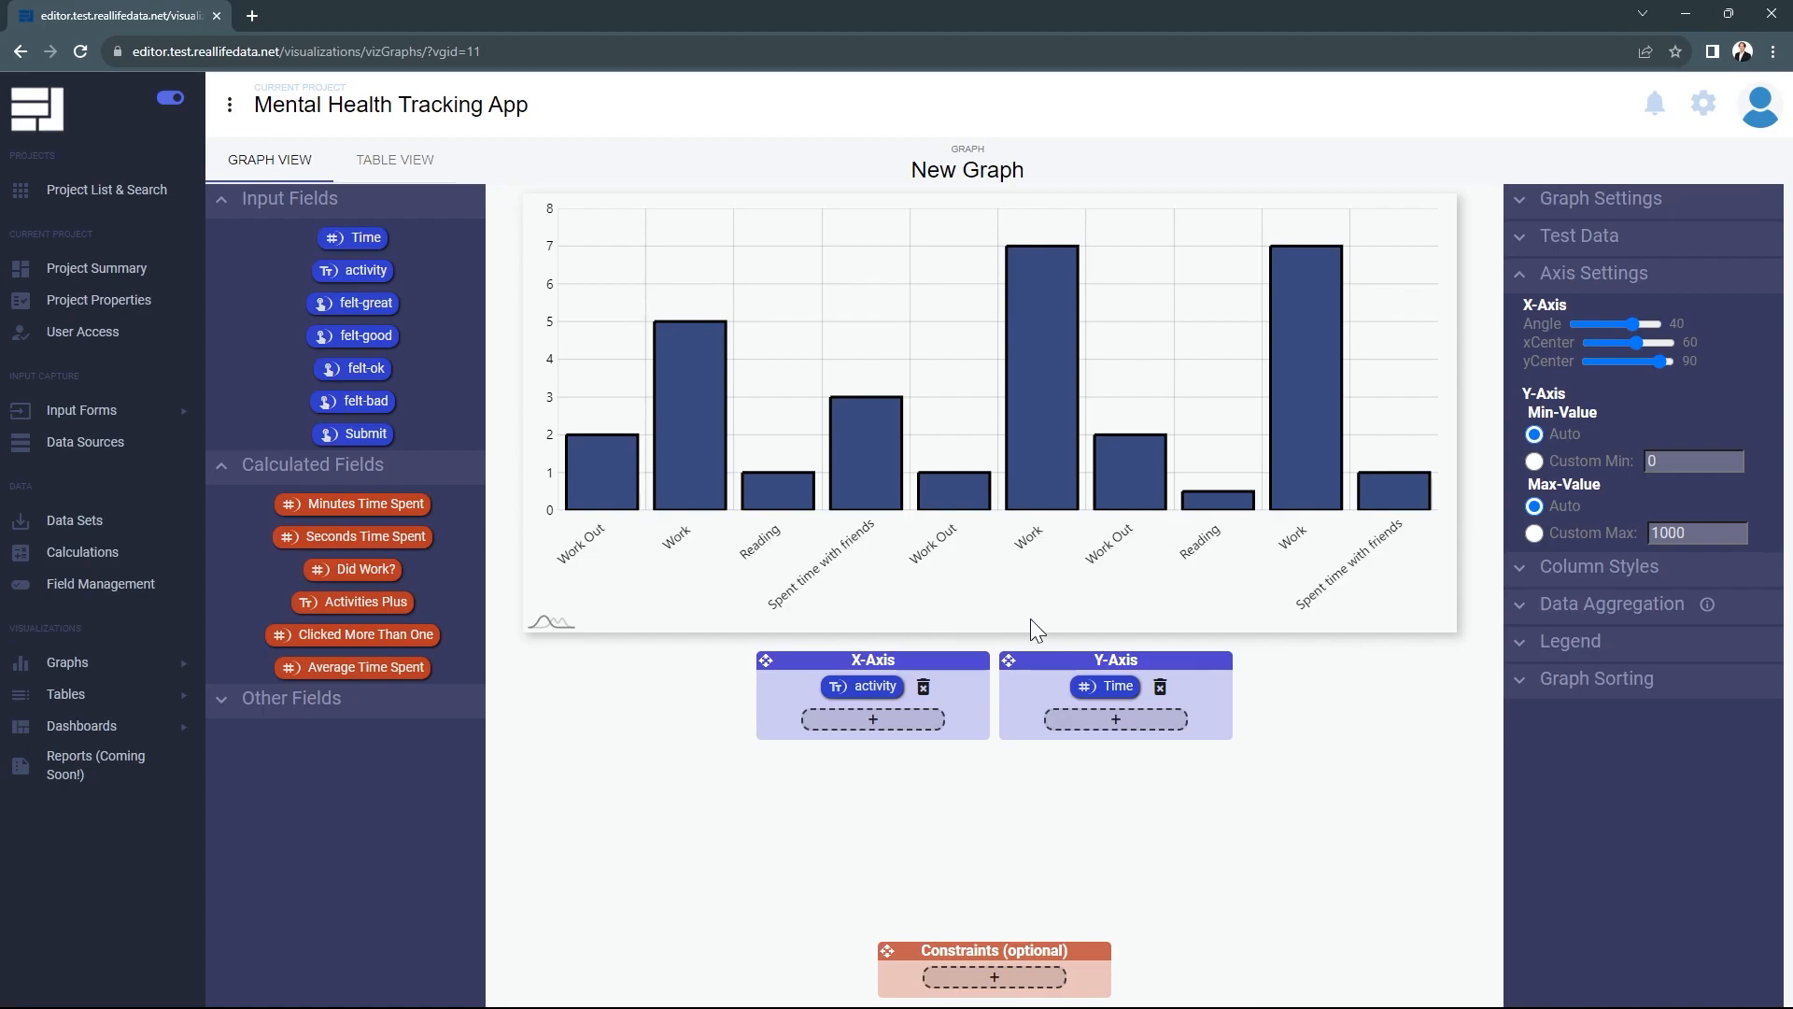
{"action": "left_click", "coordinate": [1547, 282]}
Change the Bar 1 fill colour to turquoise #1fc1ca.
{"action": "left_click", "coordinate": [1565, 314]}
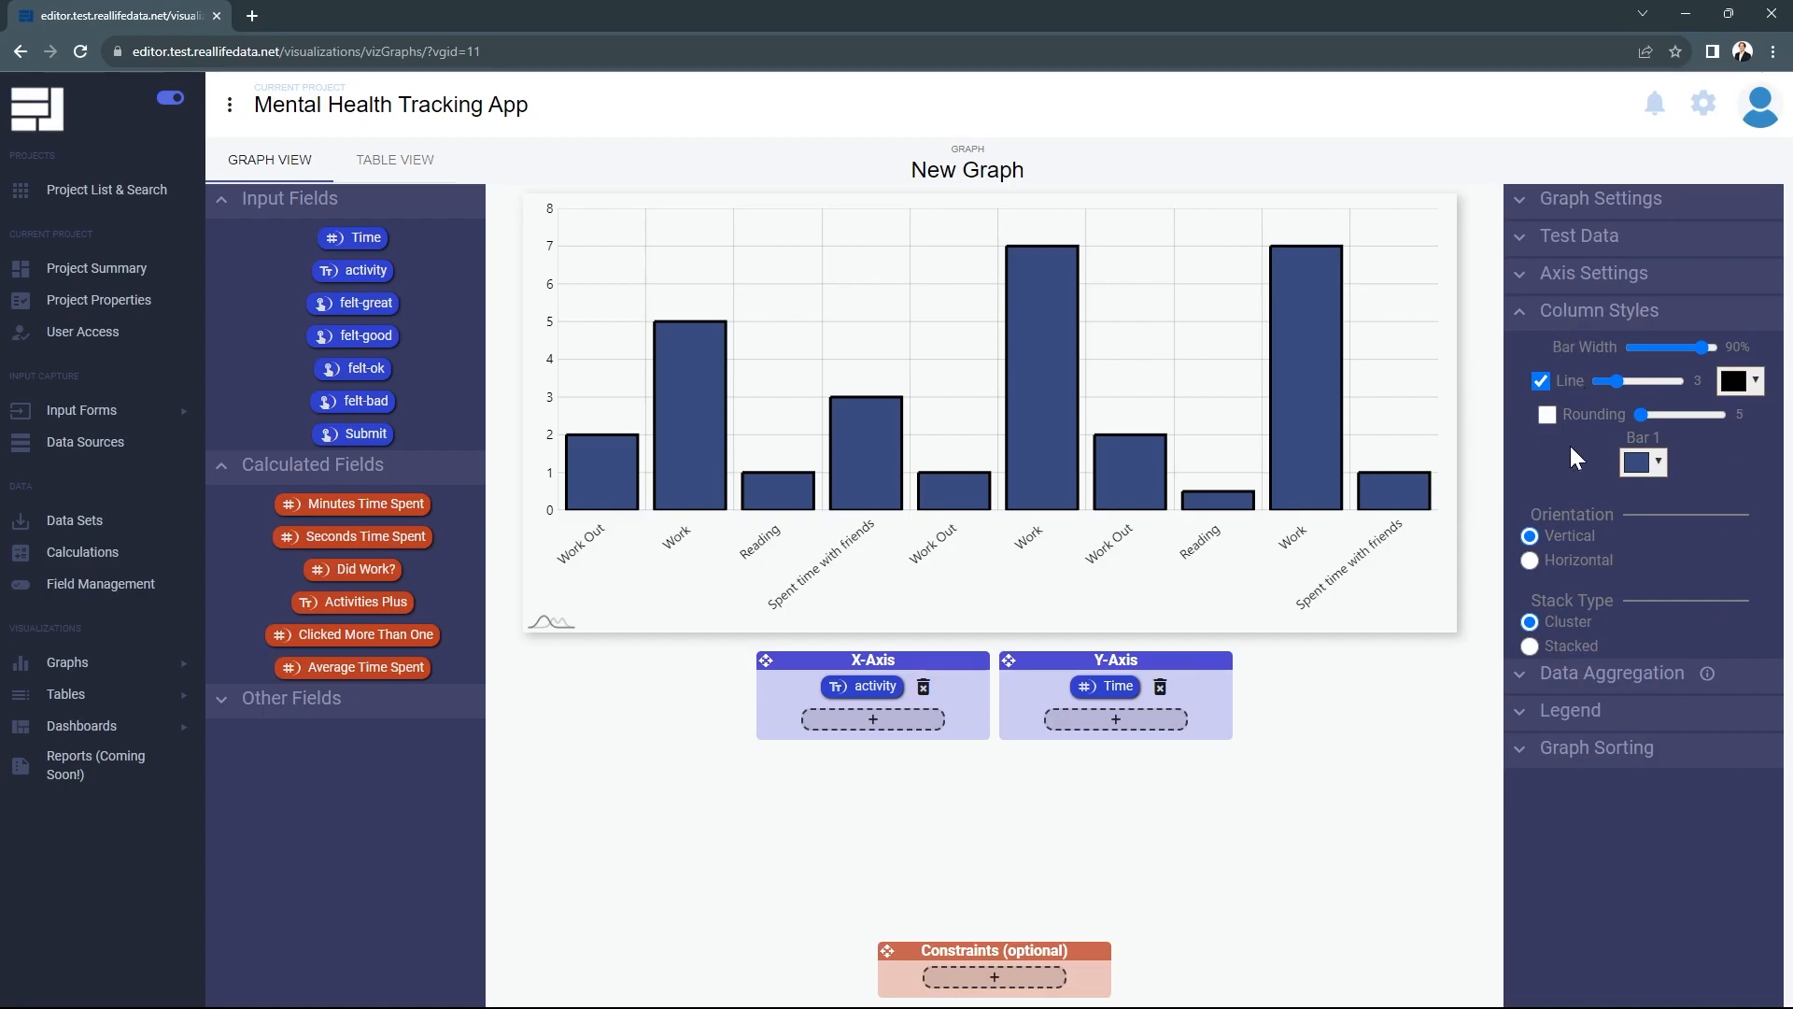
{"action": "left_click", "coordinate": [1653, 462]}
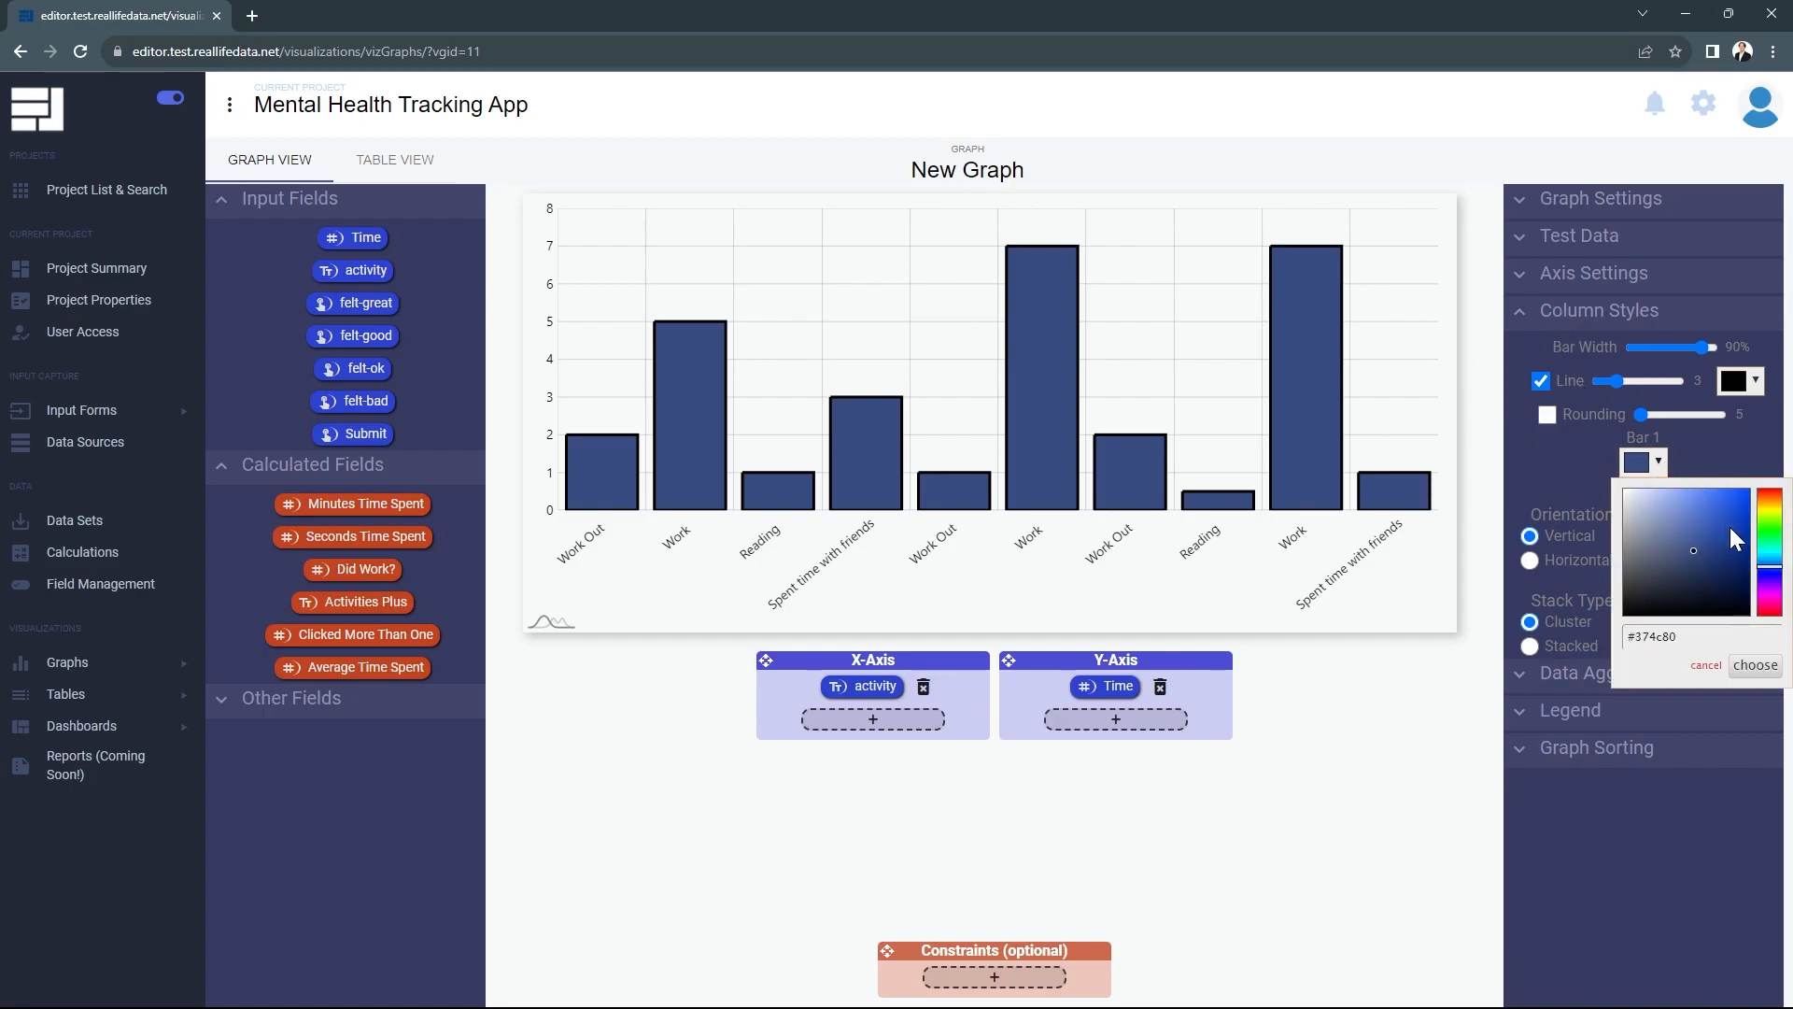
{"action": "left_click", "coordinate": [1772, 553]}
{"action": "left_click", "coordinate": [1729, 512]}
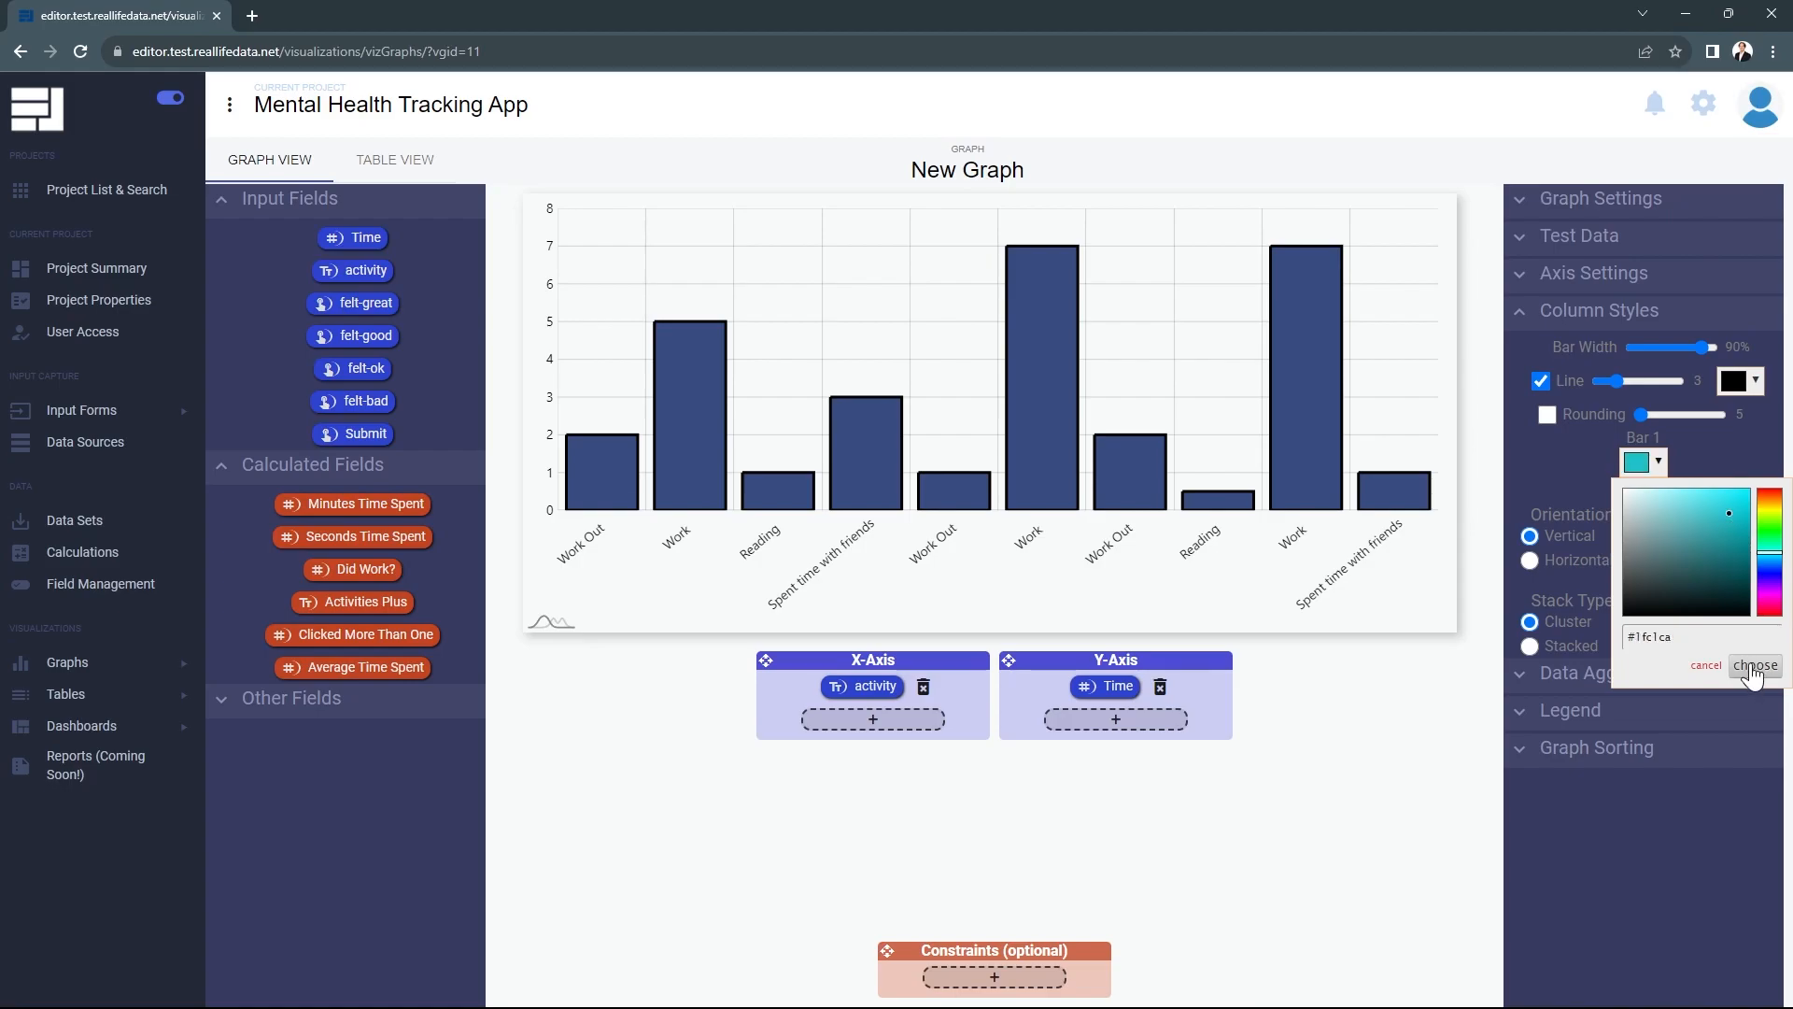
{"action": "left_click", "coordinate": [1752, 666]}
Try a bar rounding of 10, turn the rounding off again, and set the bar width to 50%.
{"action": "left_click_drag", "start_coordinate": [1618, 383], "coordinate": [1655, 413]}
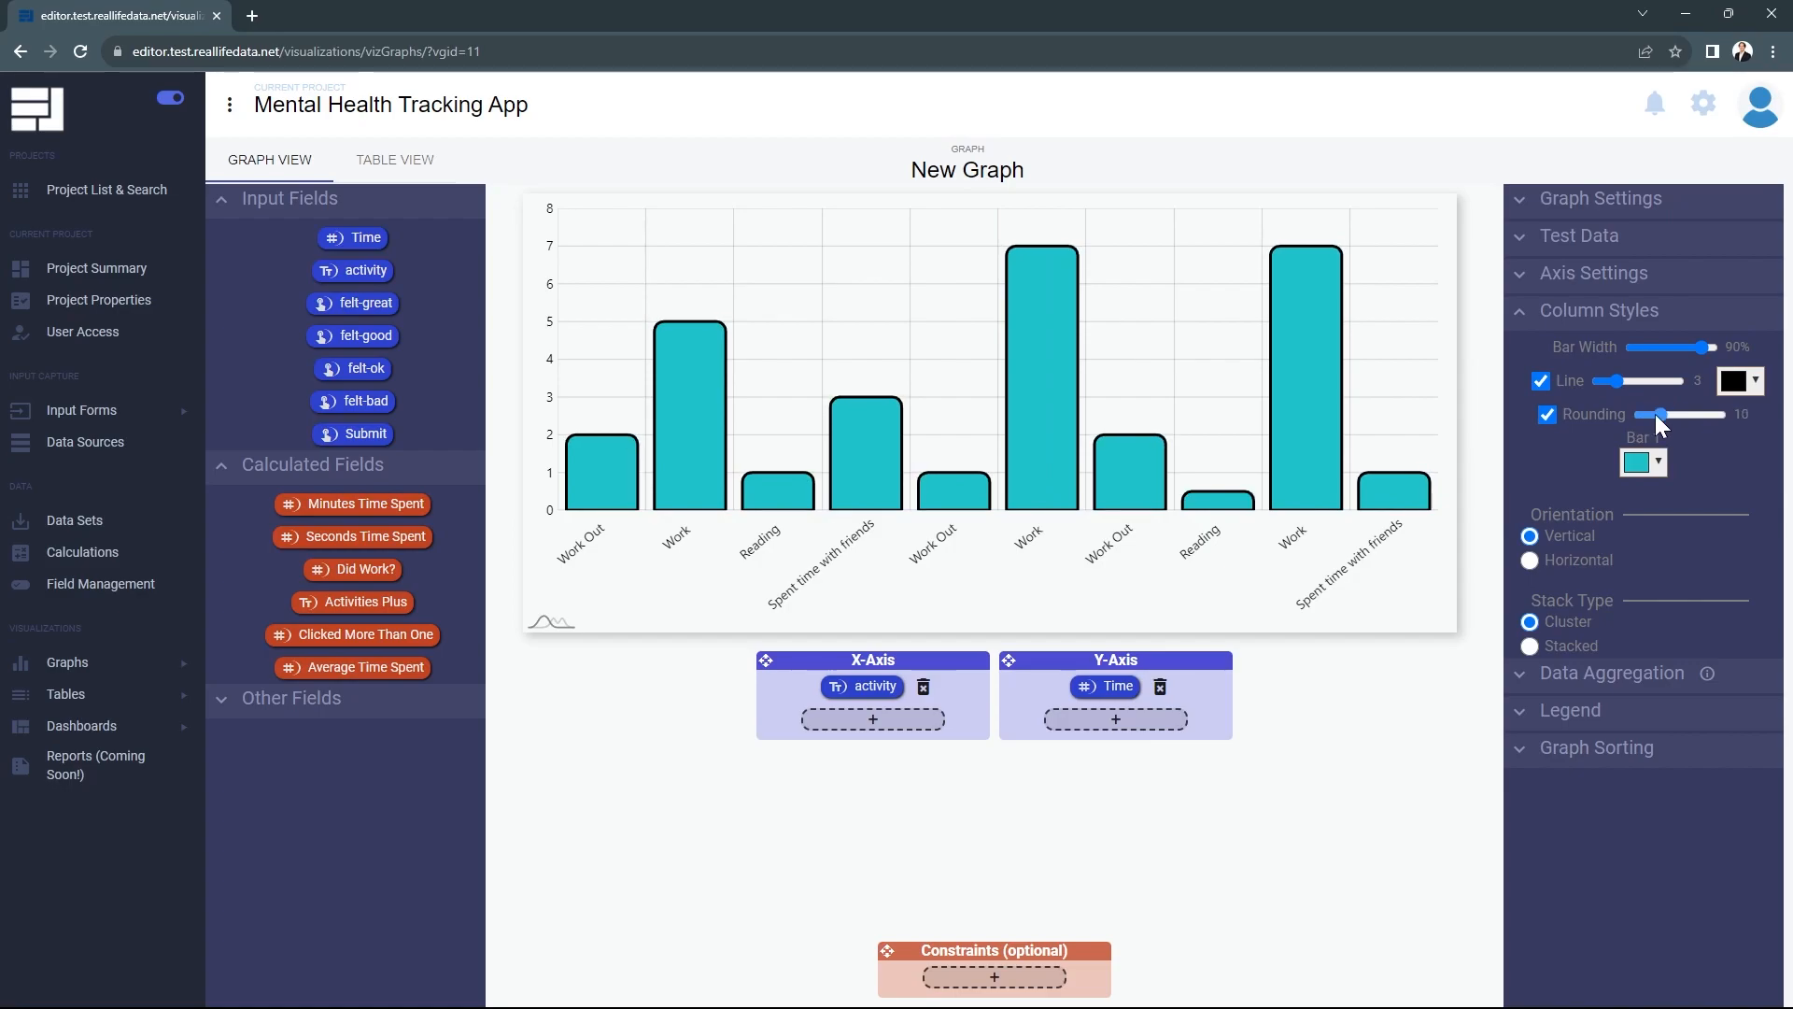
{"action": "left_click", "coordinate": [1547, 414]}
{"action": "left_click_drag", "start_coordinate": [1709, 346], "coordinate": [1667, 348]}
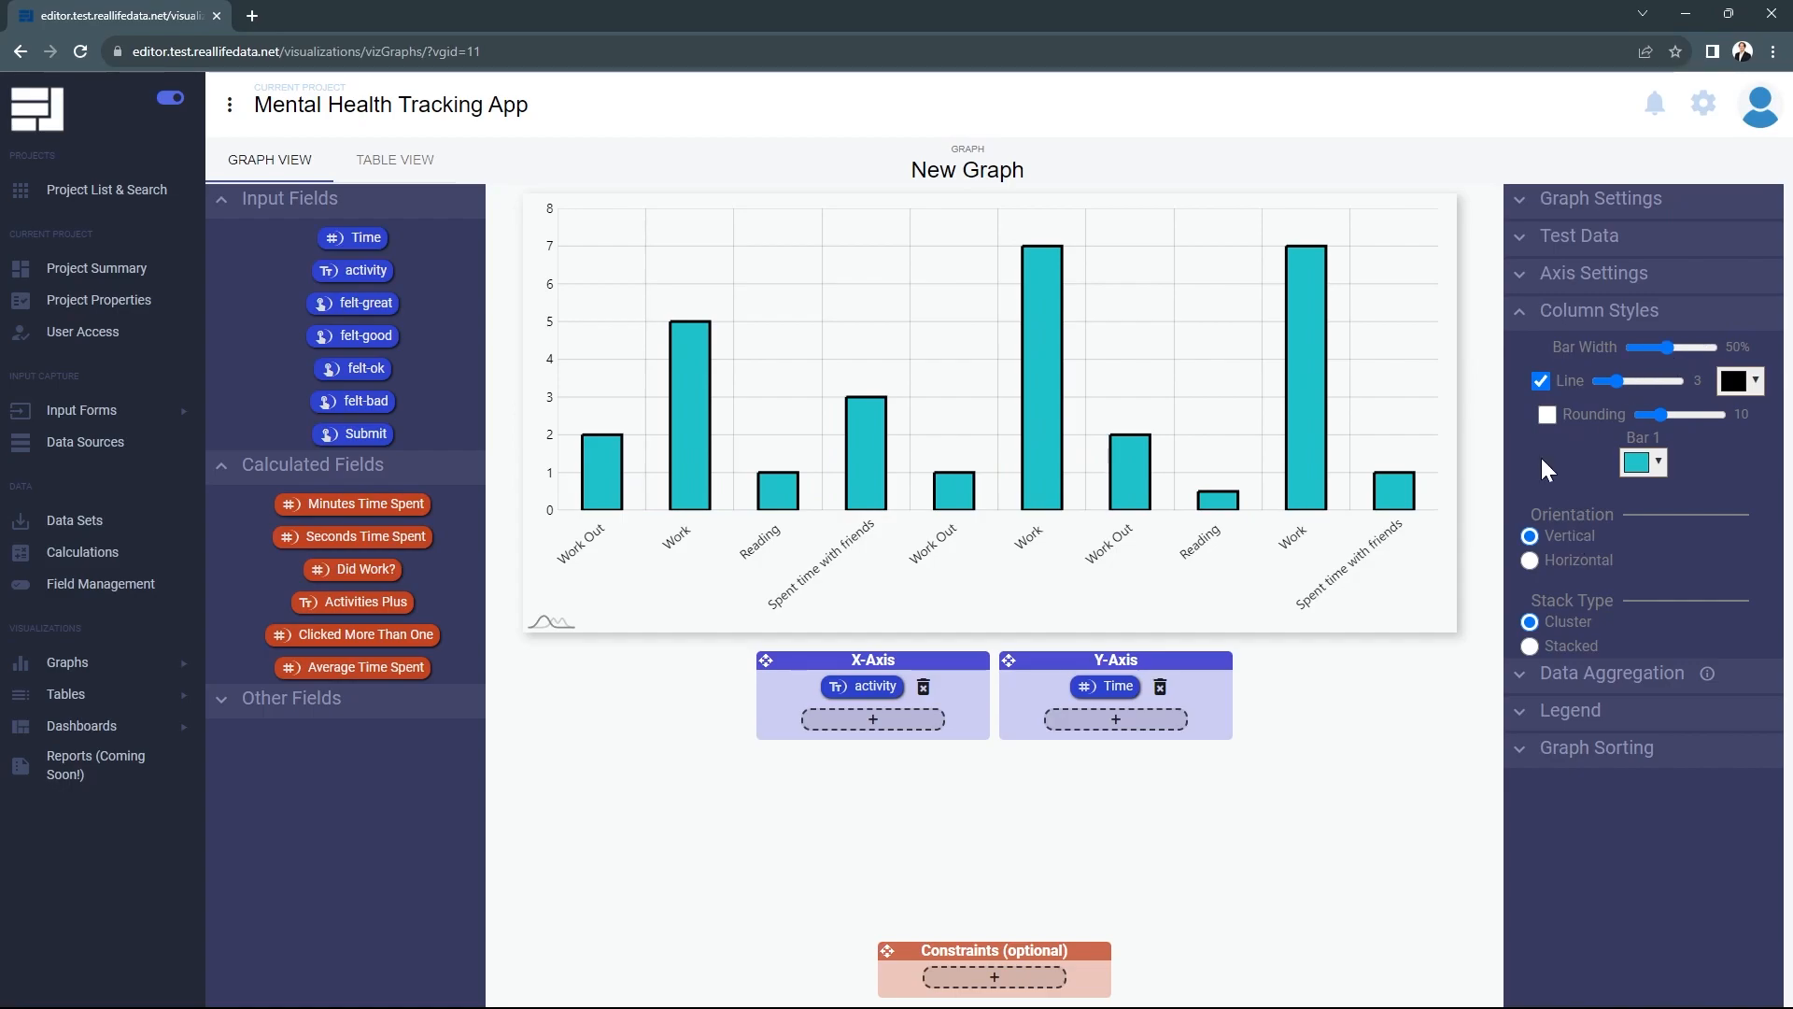
Try the horizontal orientation for the bars and return them to vertical.
{"action": "left_click", "coordinate": [1530, 560]}
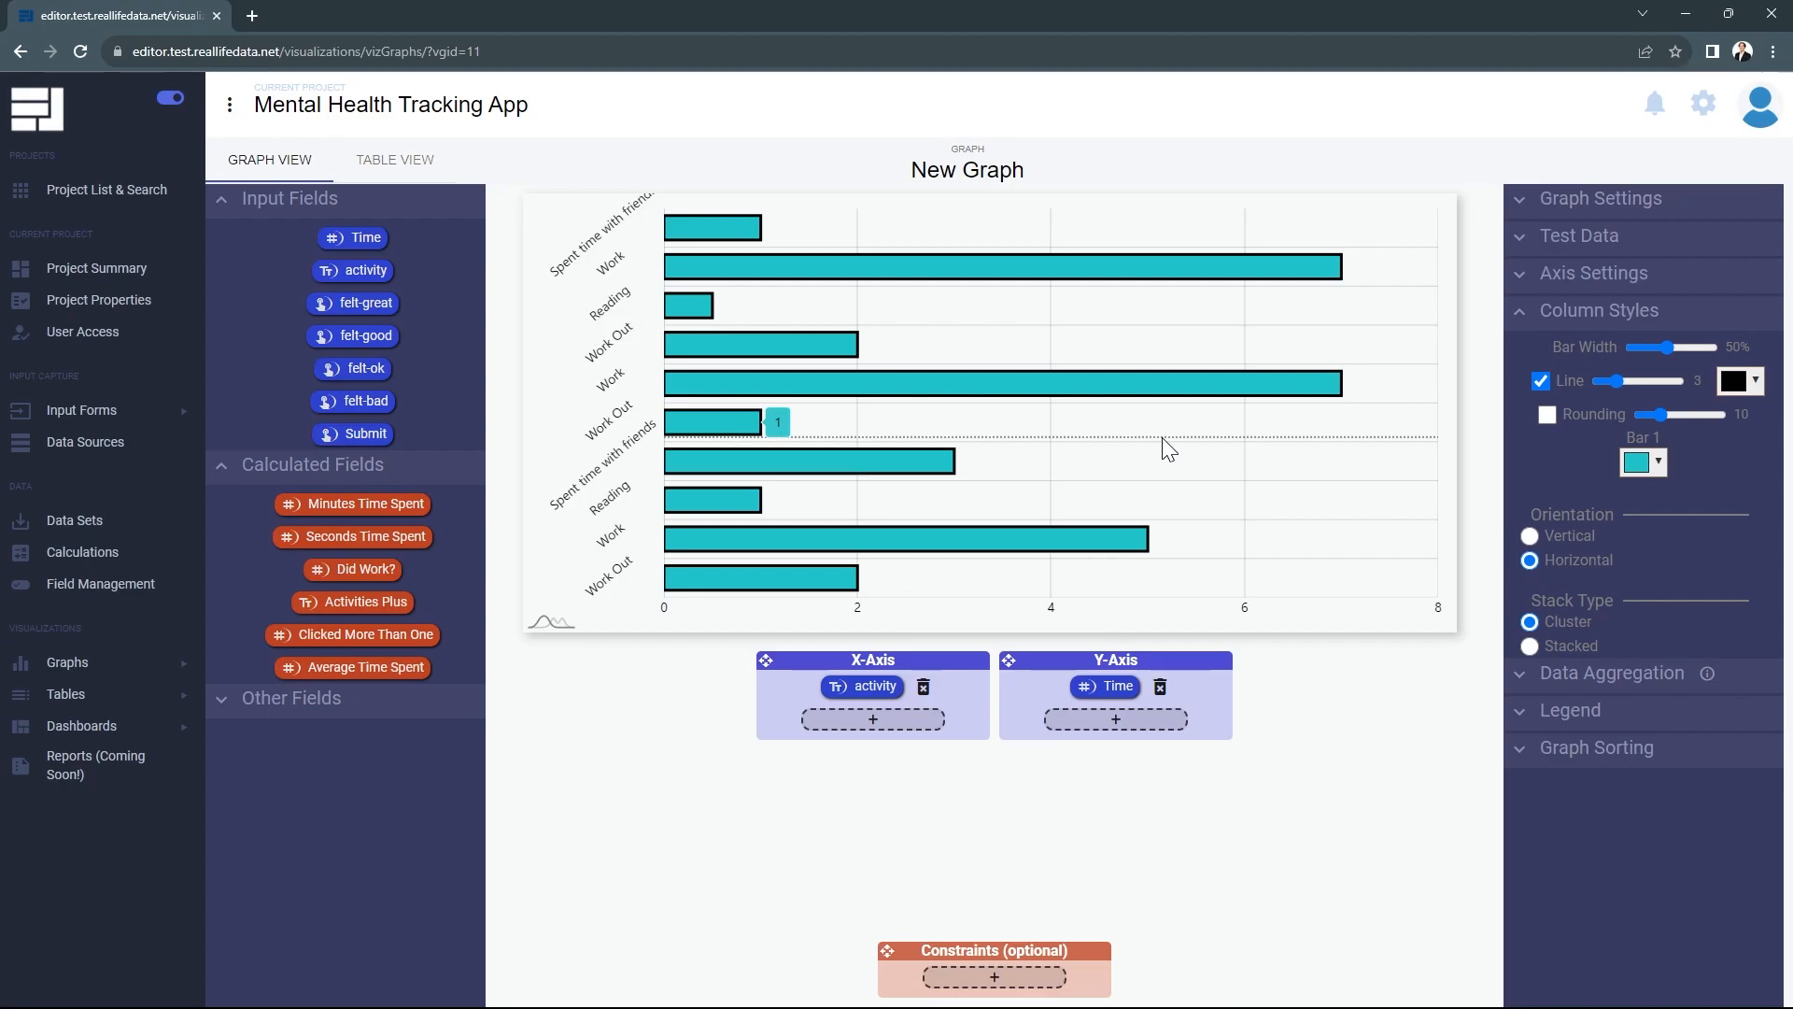
{"action": "left_click", "coordinate": [1530, 537]}
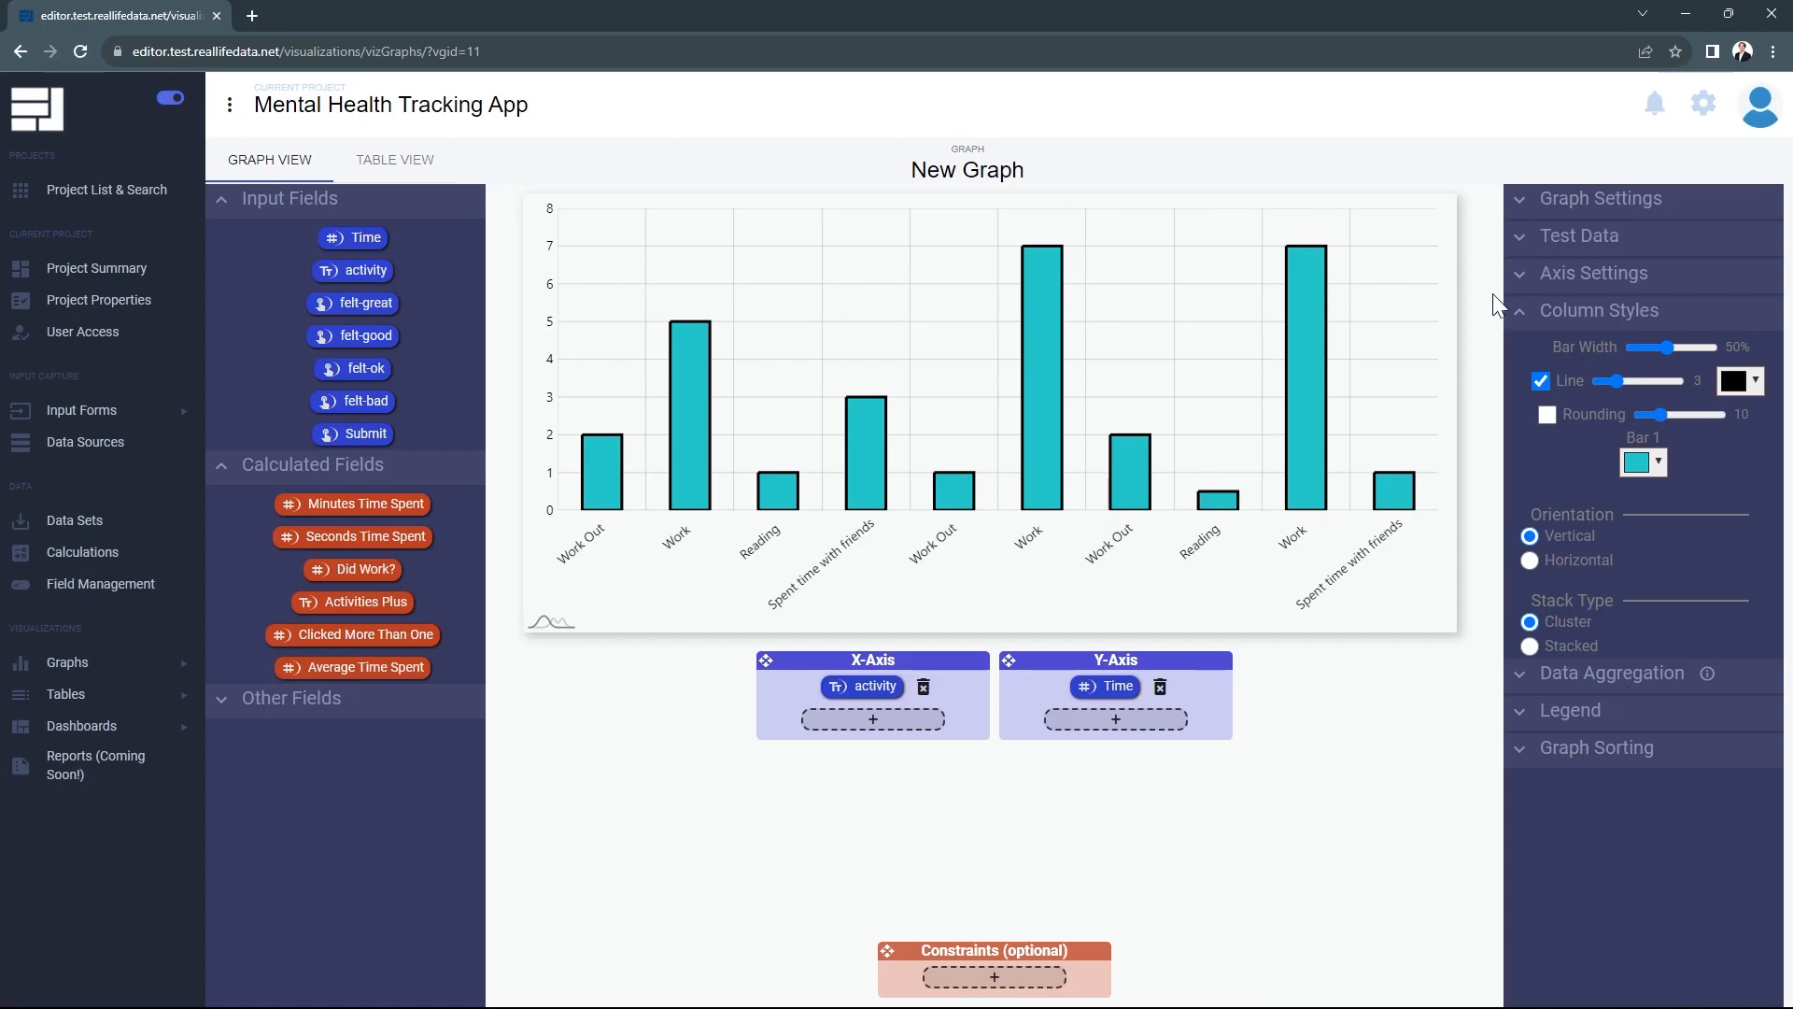
{"action": "left_click", "coordinate": [1521, 310]}
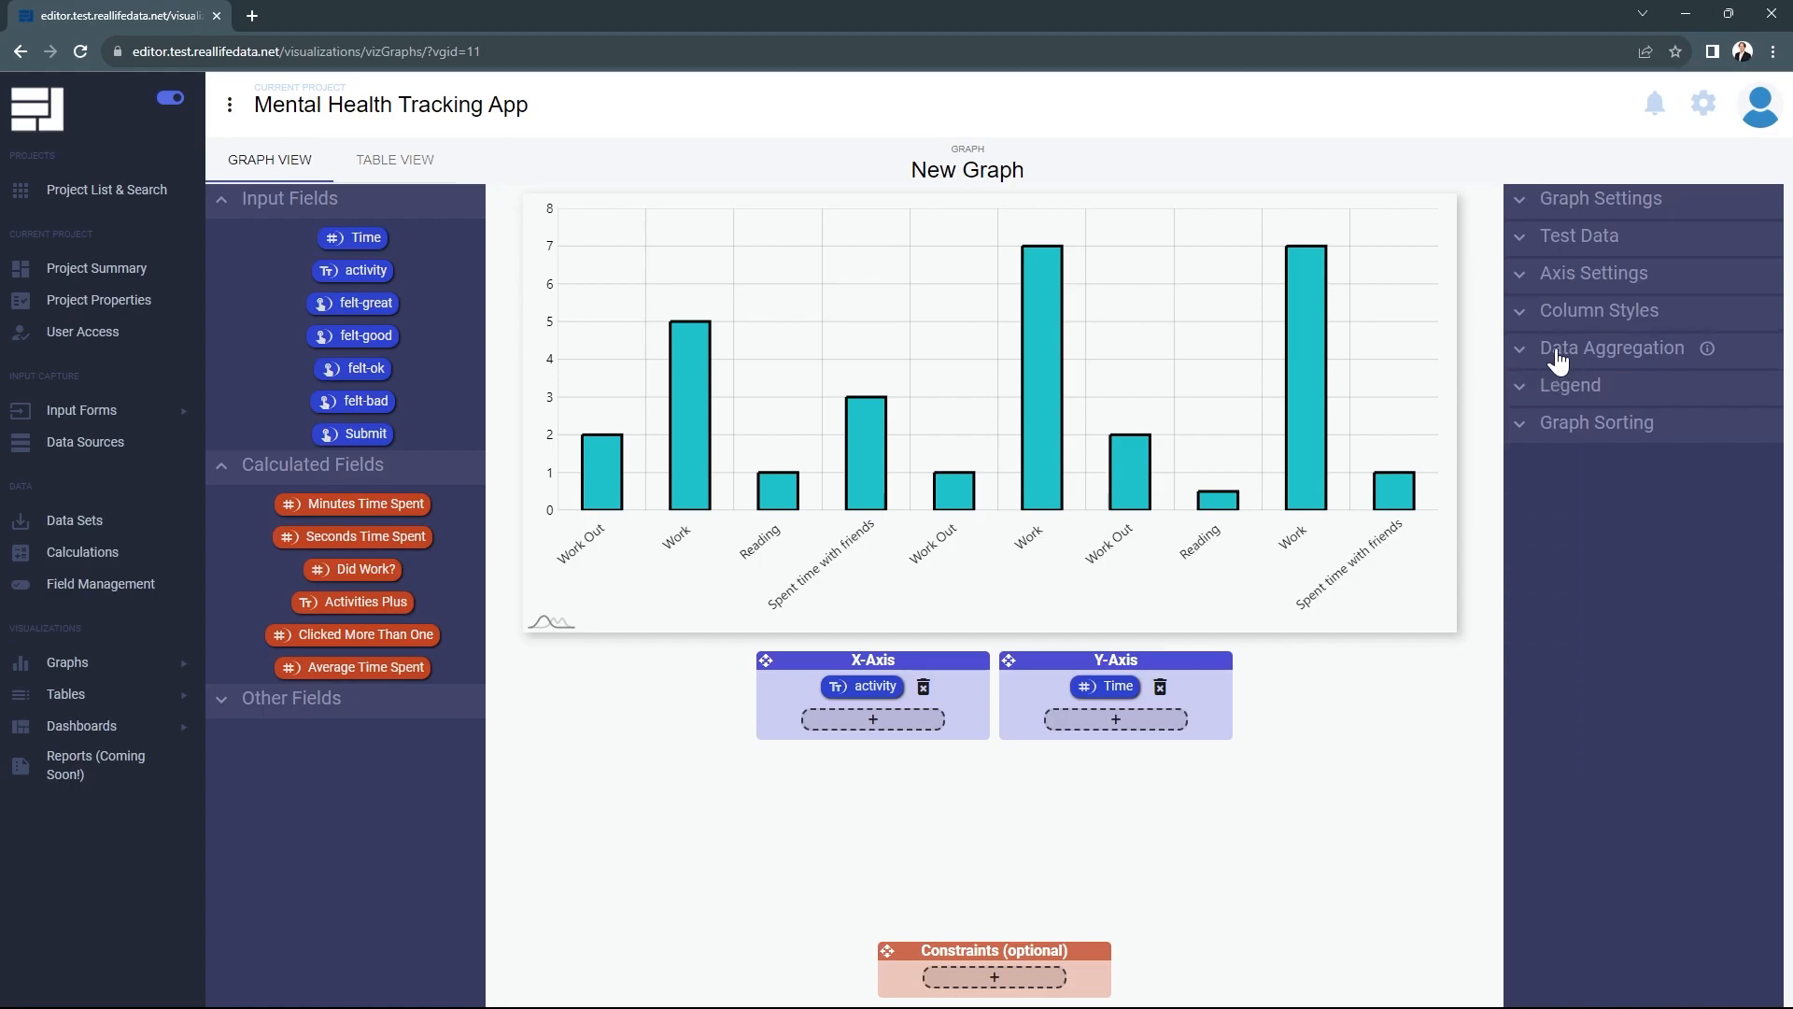
Try the graph legend in the Bottom, Left and Right positions, and place it at the Top.
{"action": "left_click", "coordinate": [1532, 394]}
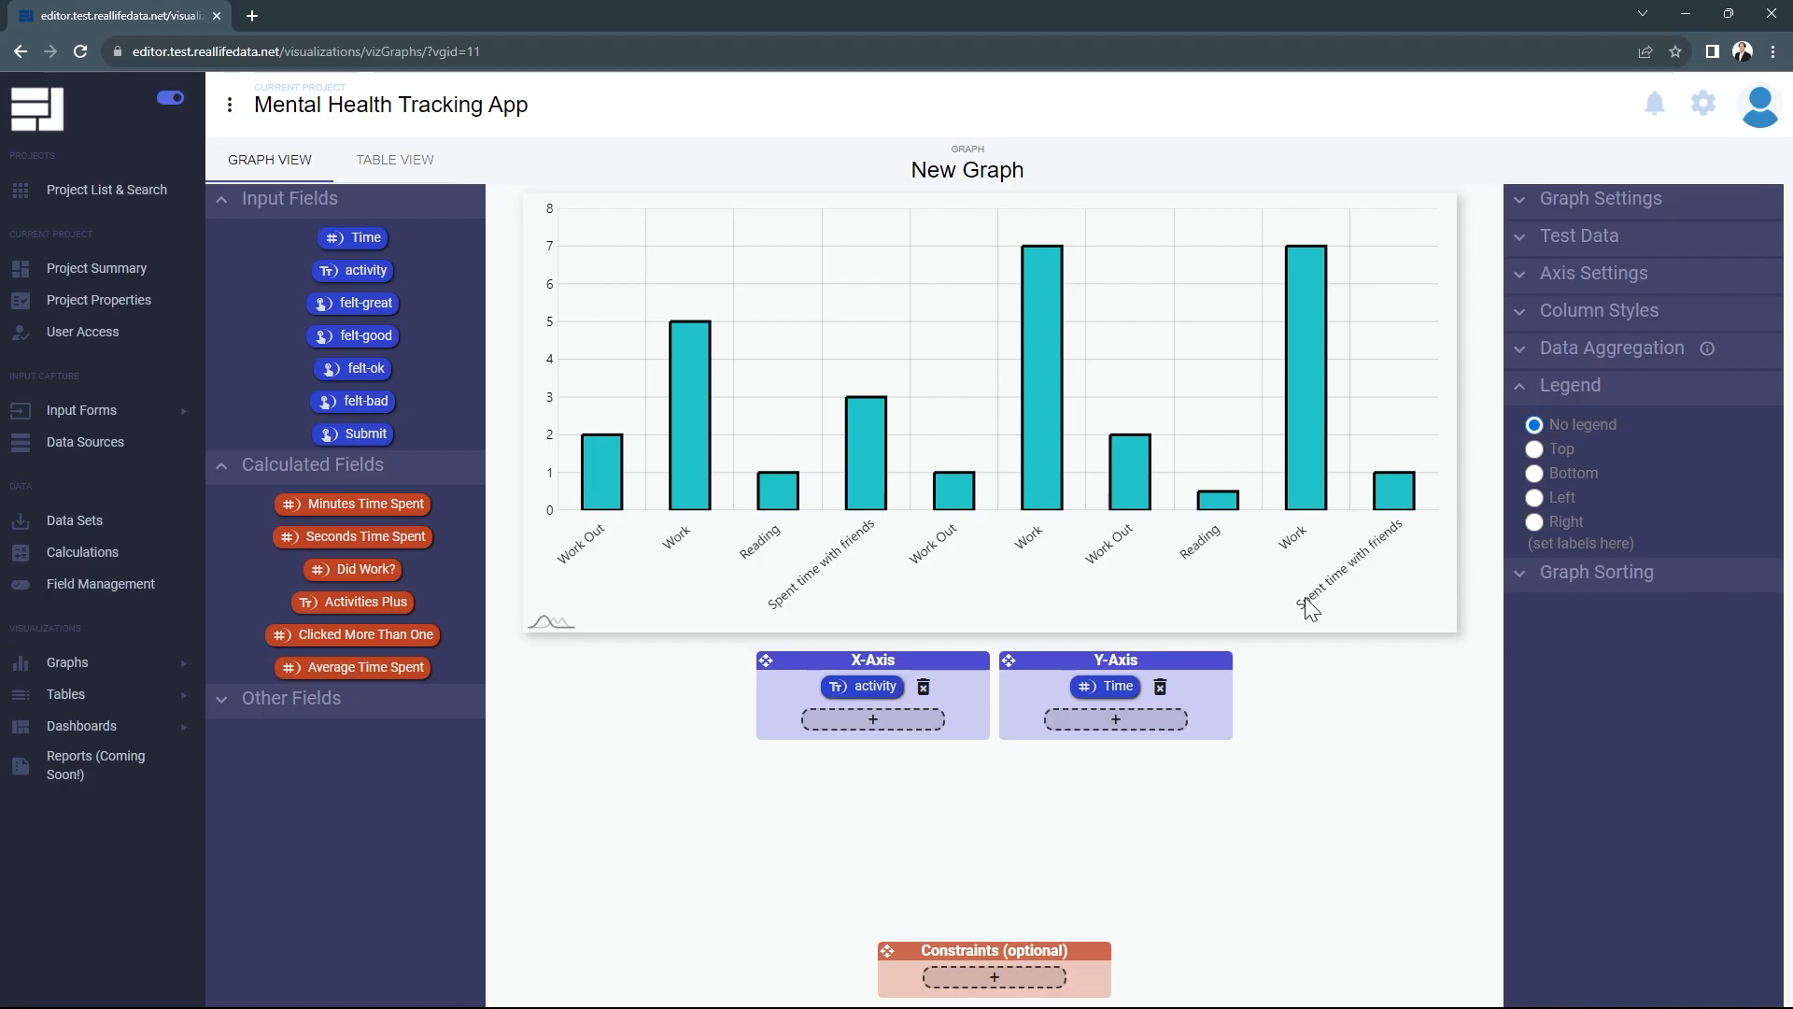
{"action": "left_click", "coordinate": [1540, 451]}
{"action": "left_click", "coordinate": [1536, 476]}
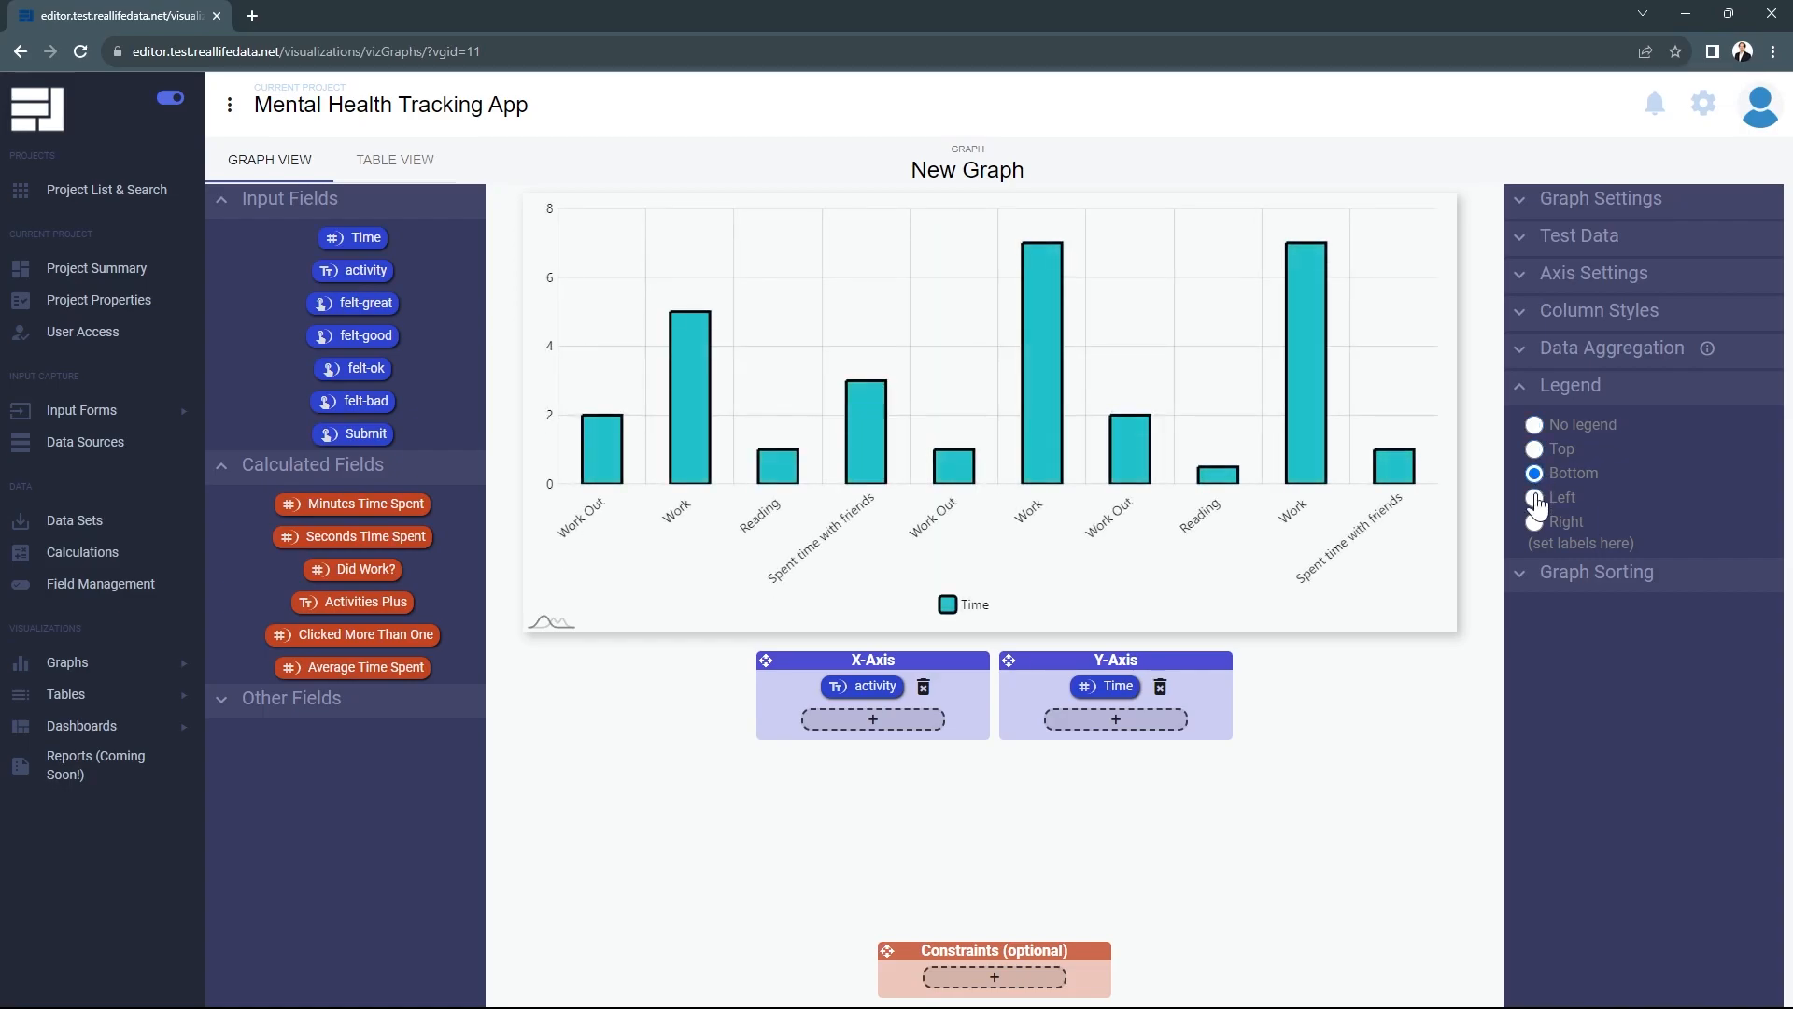
{"action": "left_click", "coordinate": [1536, 501]}
{"action": "left_click", "coordinate": [1533, 522]}
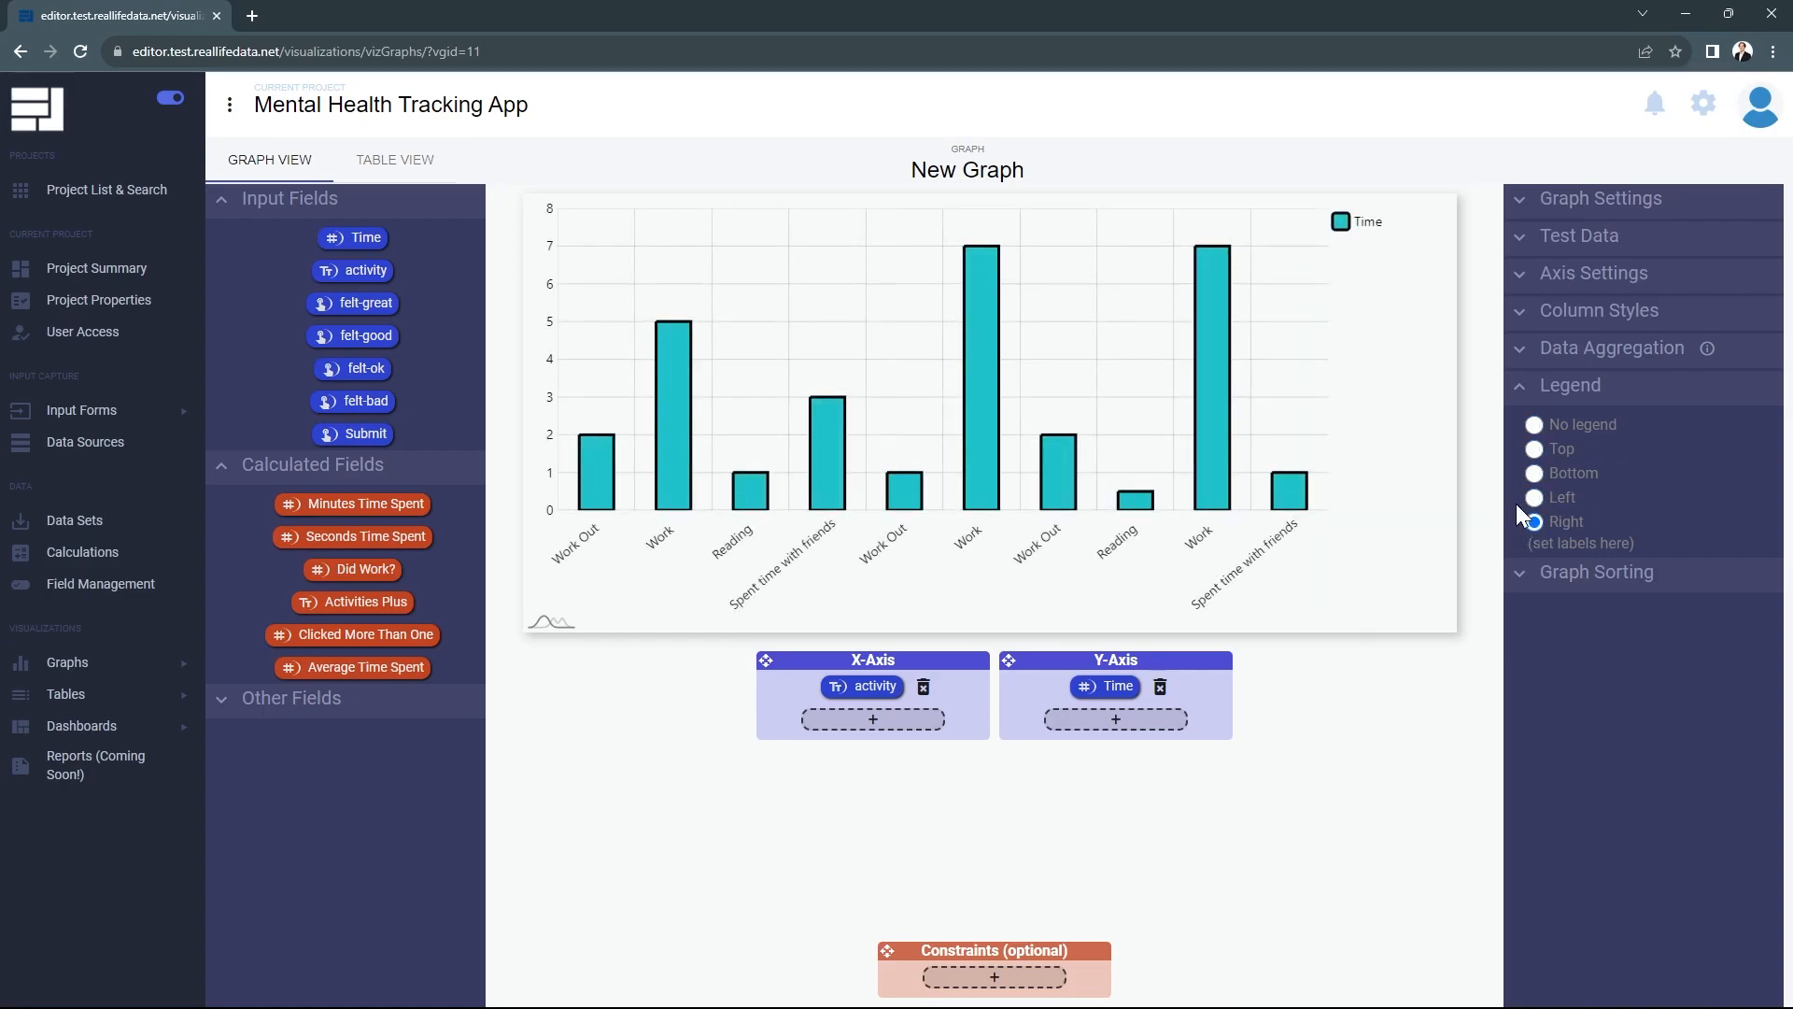
{"action": "left_click", "coordinate": [1535, 451]}
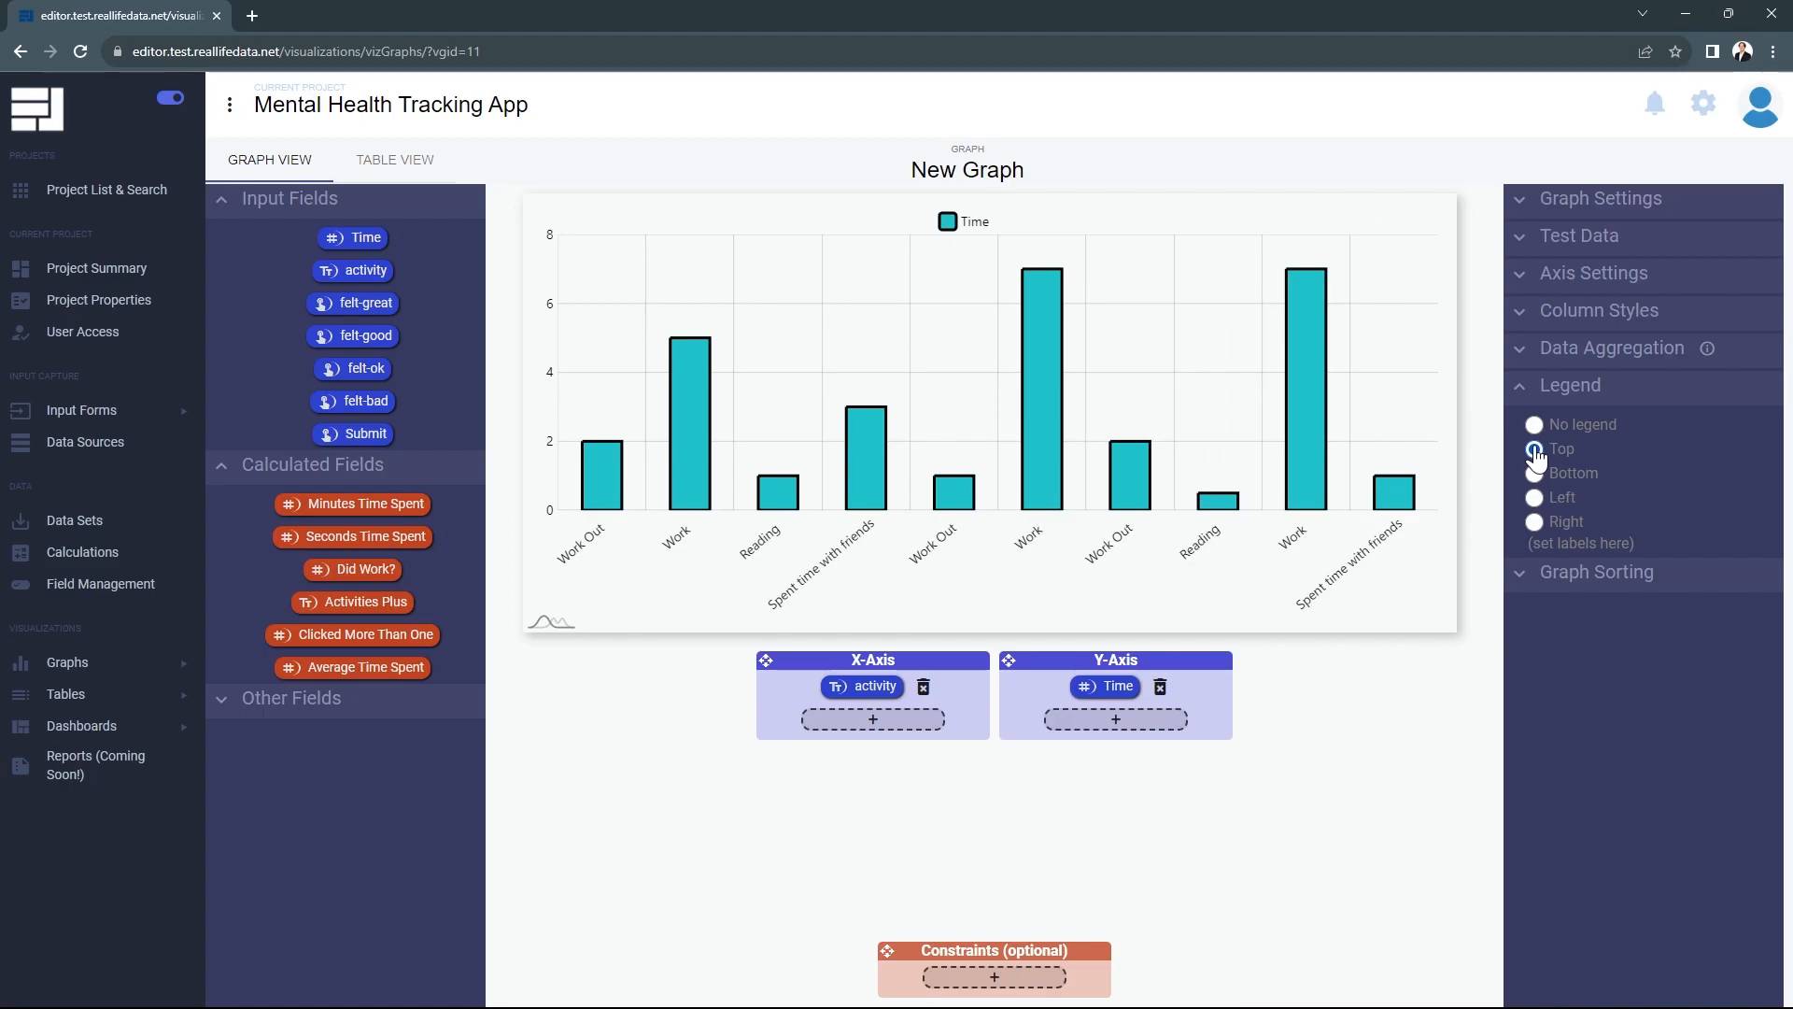
{"action": "left_click", "coordinate": [1553, 385]}
Sort the graph on the Time field in ascending order.
{"action": "left_click", "coordinate": [1549, 425]}
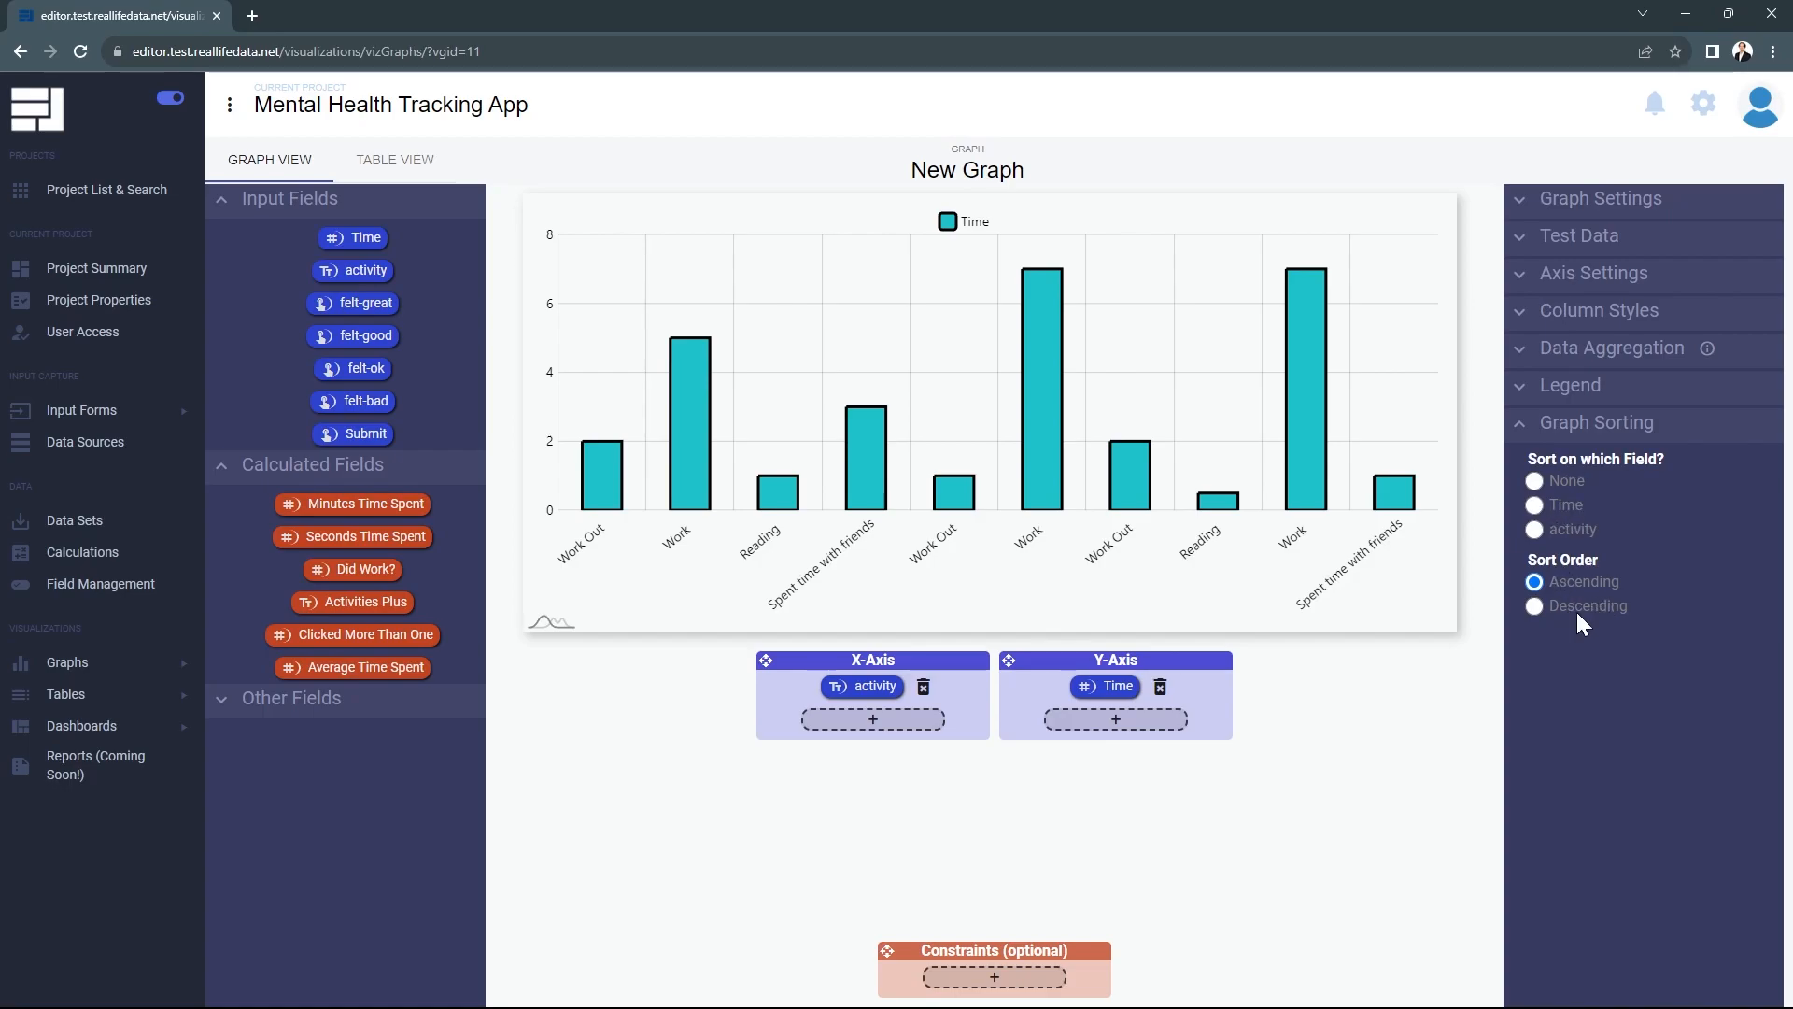
{"action": "left_click", "coordinate": [1535, 502]}
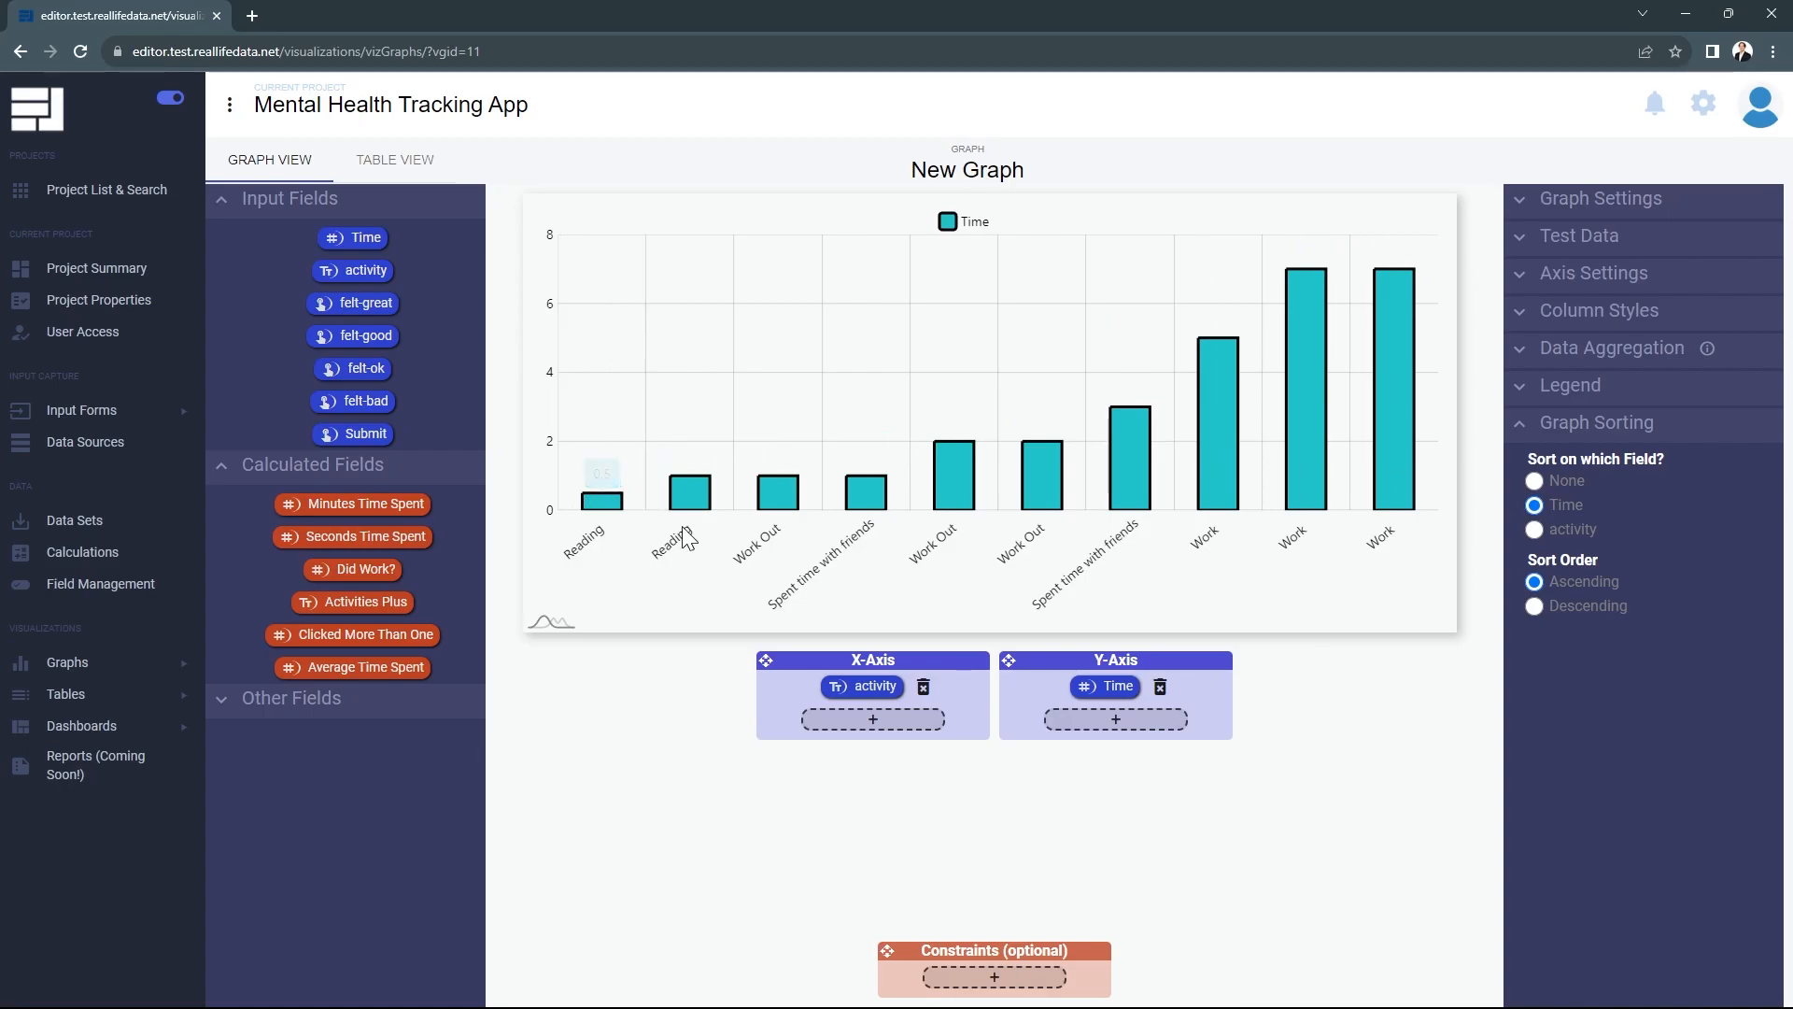
{"action": "left_click", "coordinate": [1603, 429]}
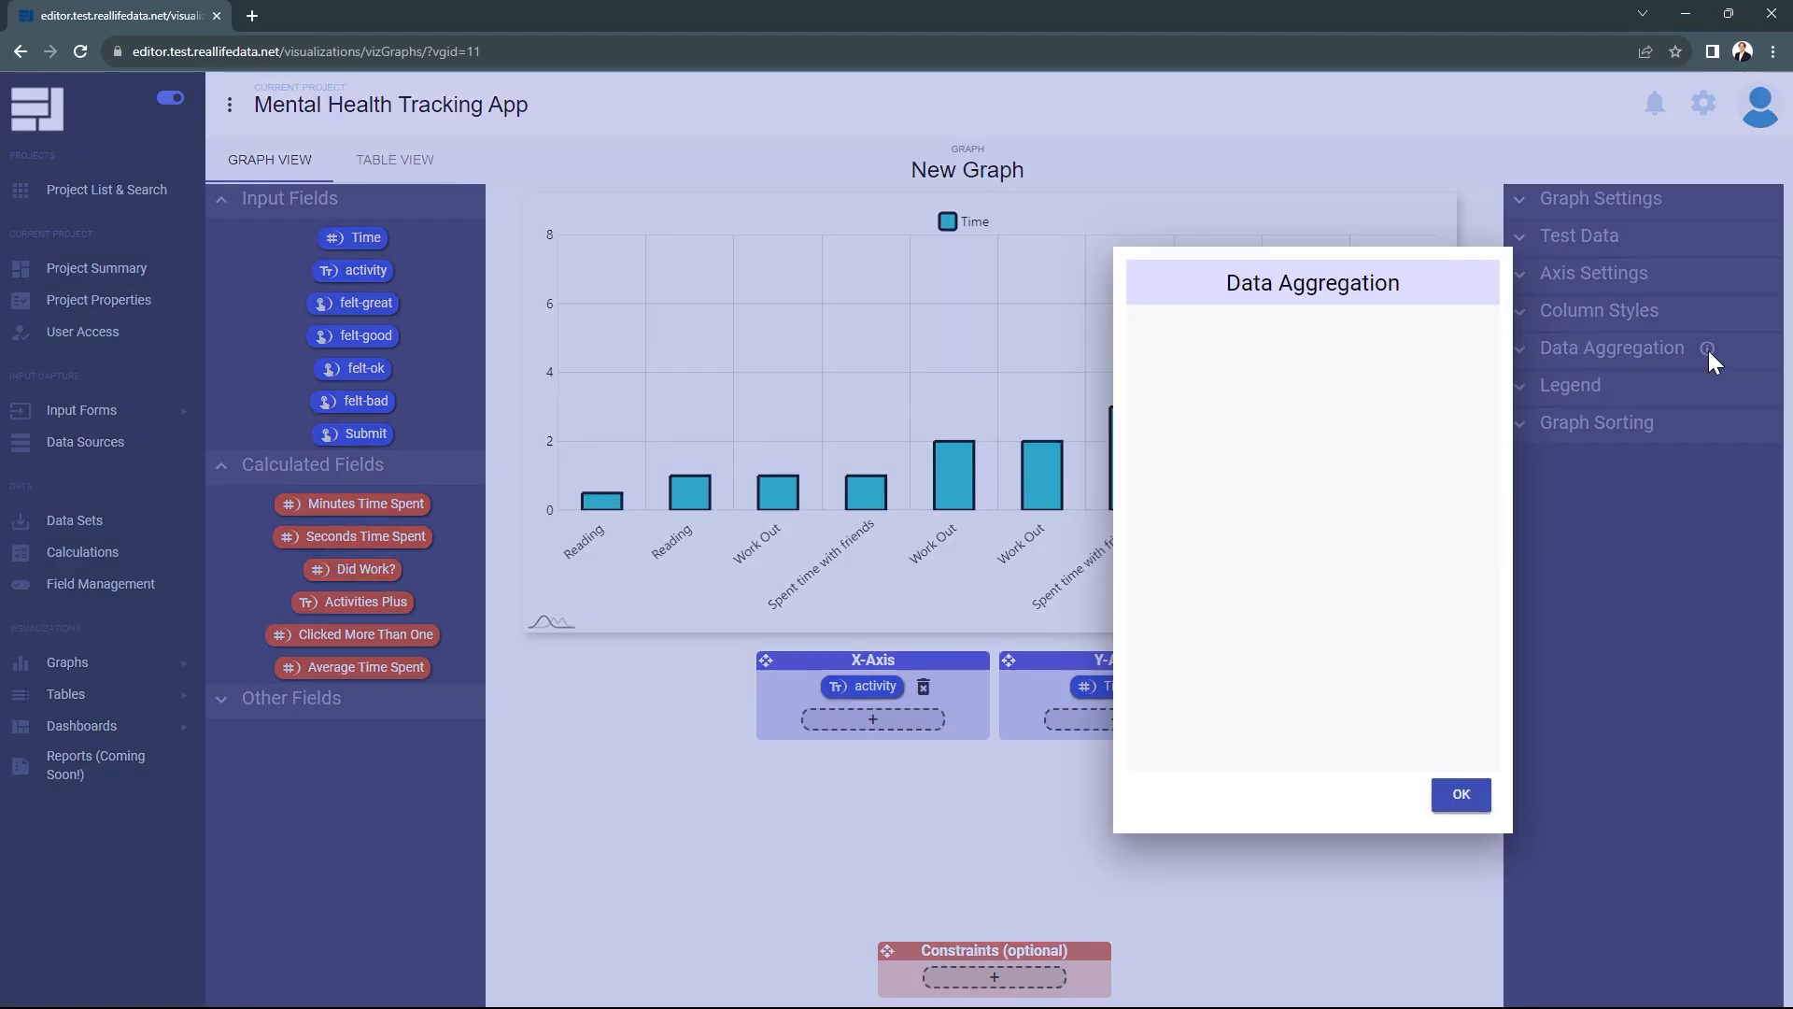
Read through the Data Aggregation help down to the First Record Only explanation and close it.
{"action": "left_click", "coordinate": [1708, 348]}
{"action": "scroll", "coordinate": [1392, 457], "scroll_direction": "down", "scroll_amount": 10}
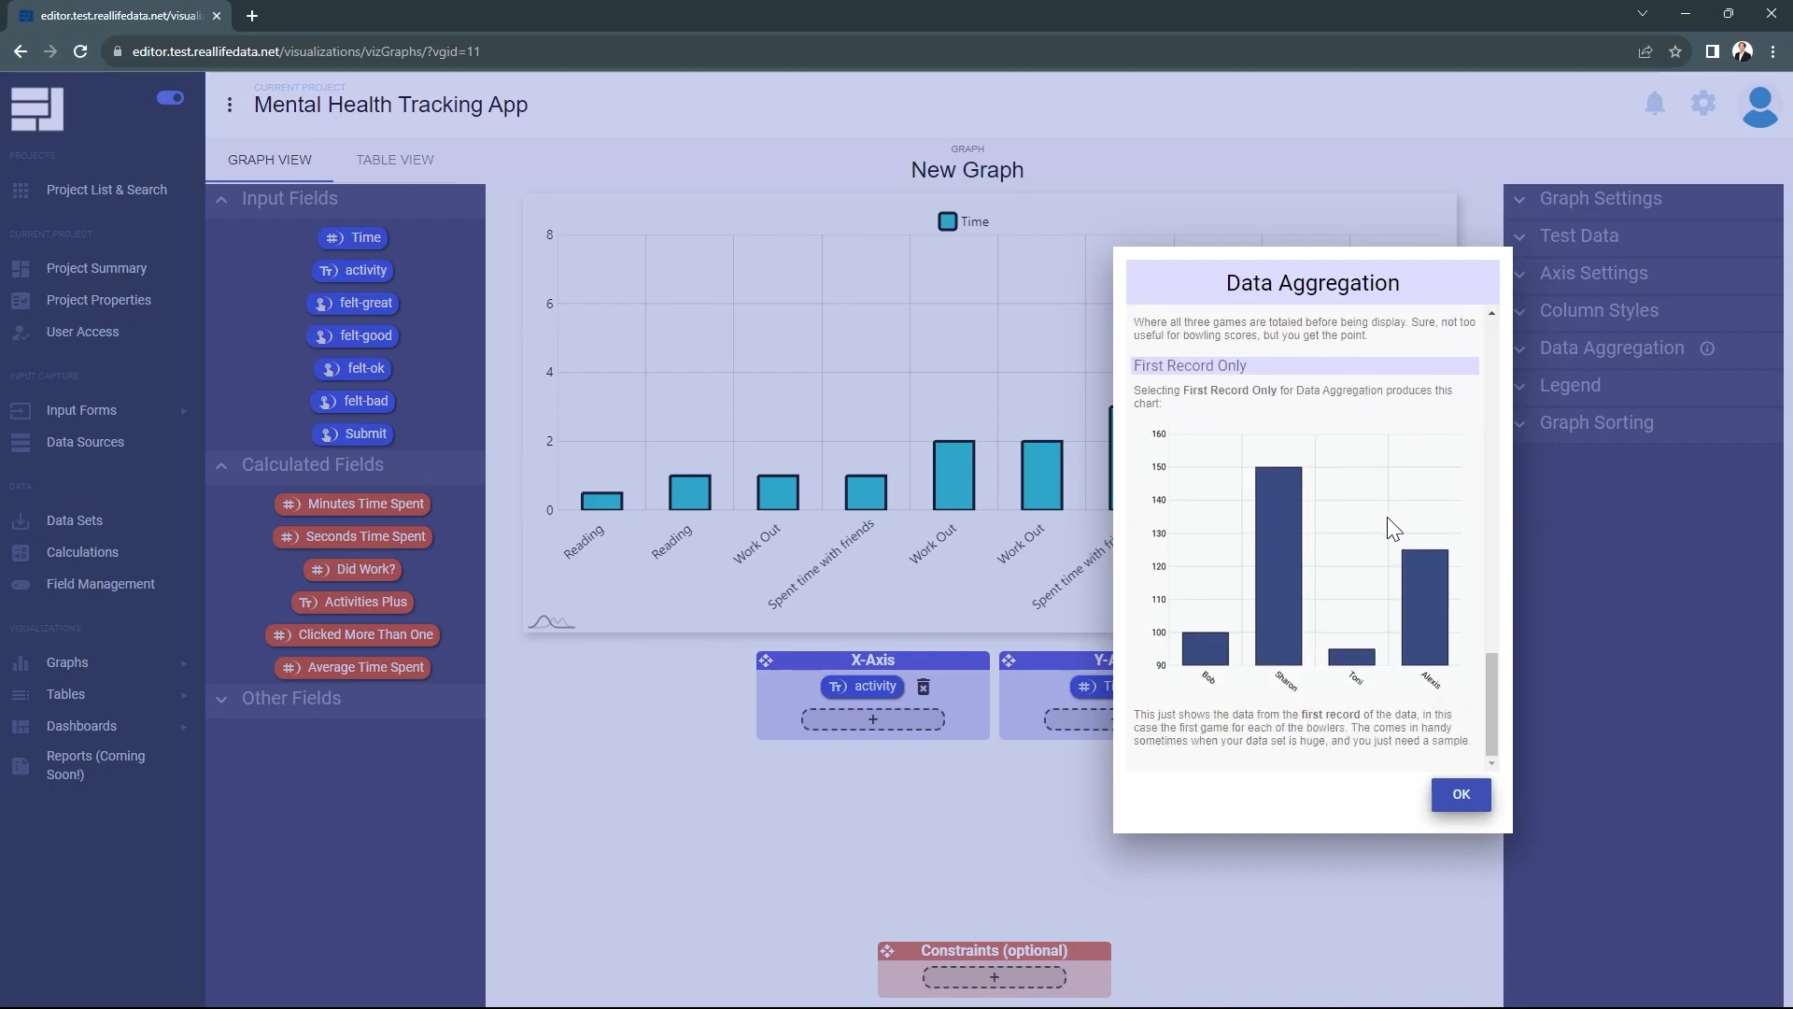
{"action": "left_click", "coordinate": [1459, 795]}
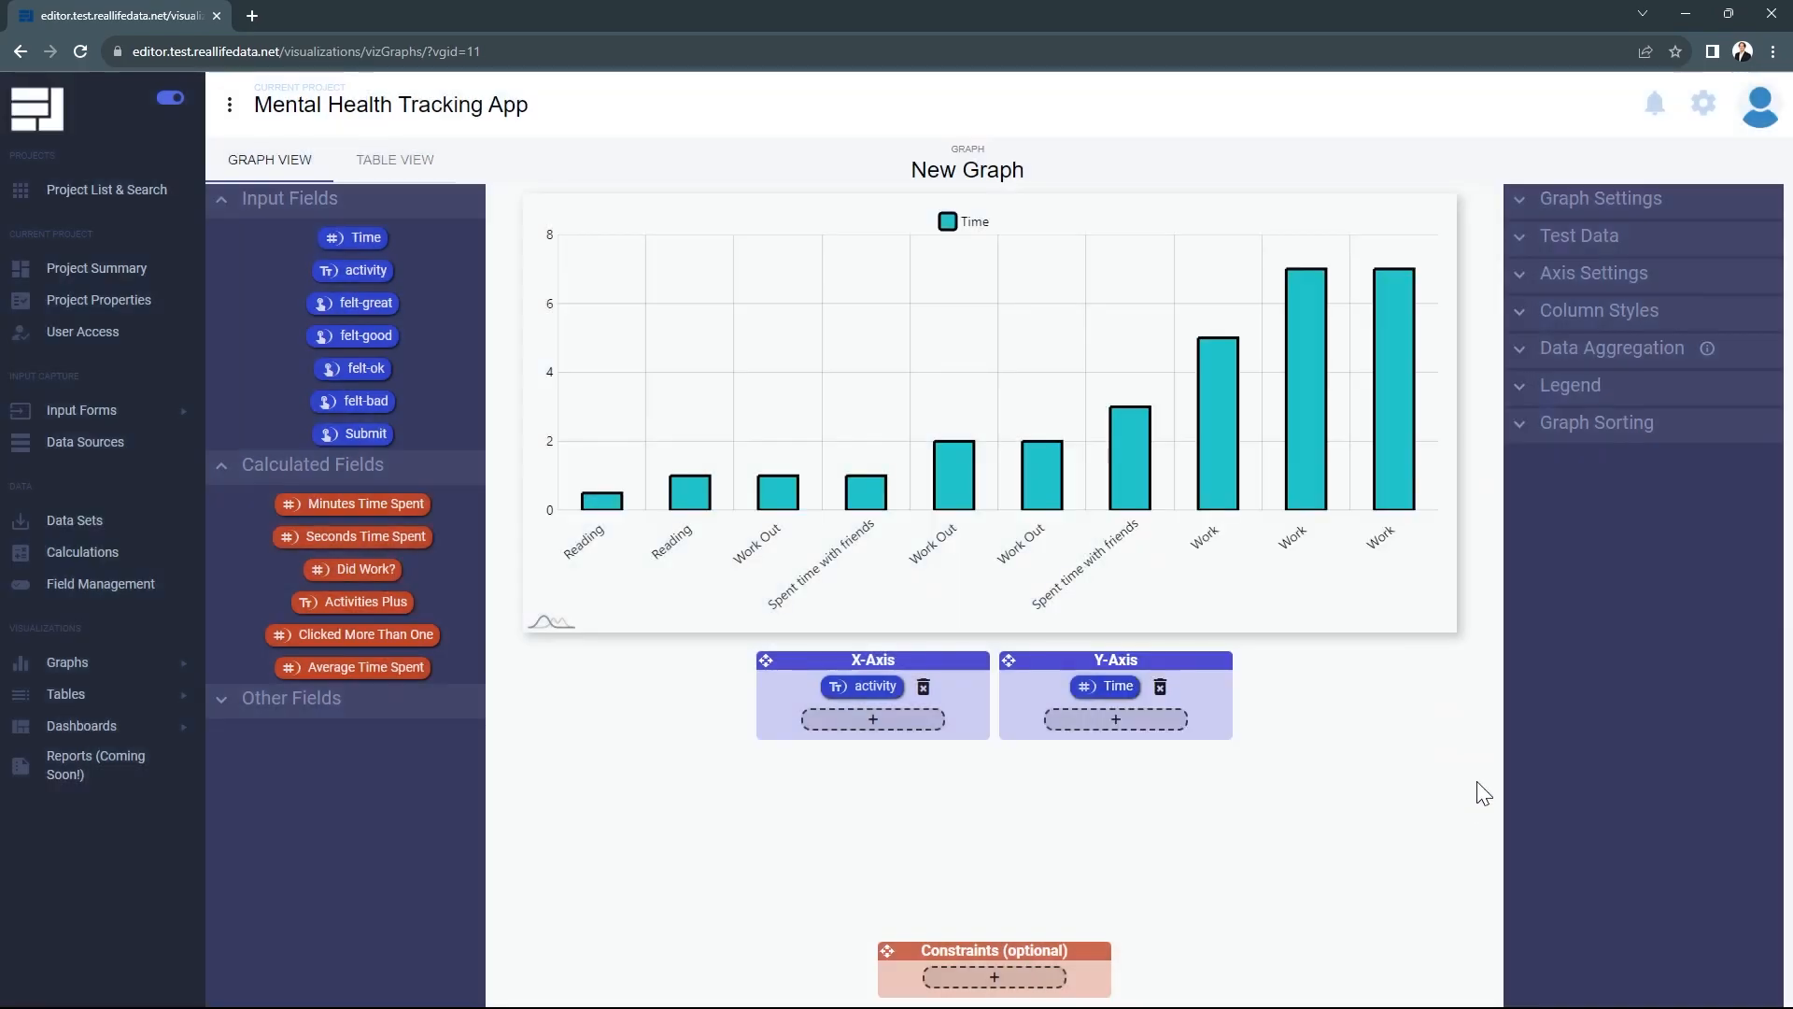
Try the First Record Only and Total data aggregations on the bar graph, and set the aggregation to Average.
{"action": "left_click", "coordinate": [1548, 358]}
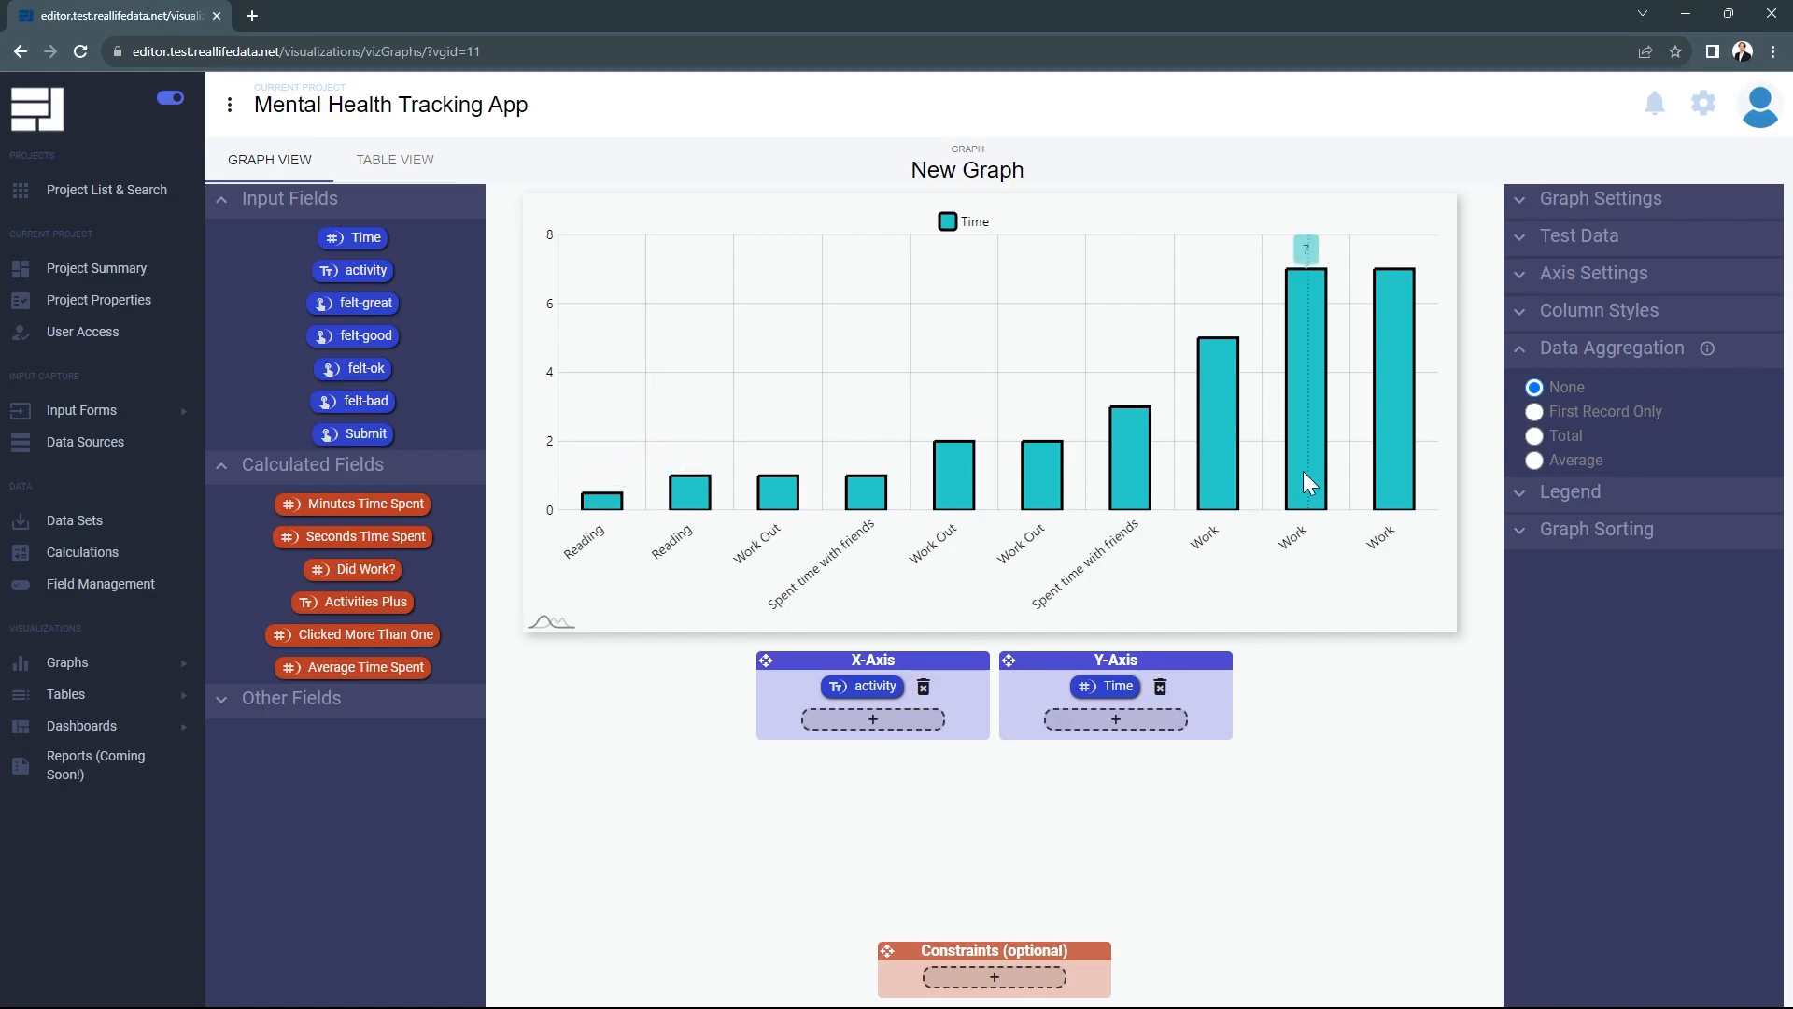
{"action": "left_click", "coordinate": [1579, 412]}
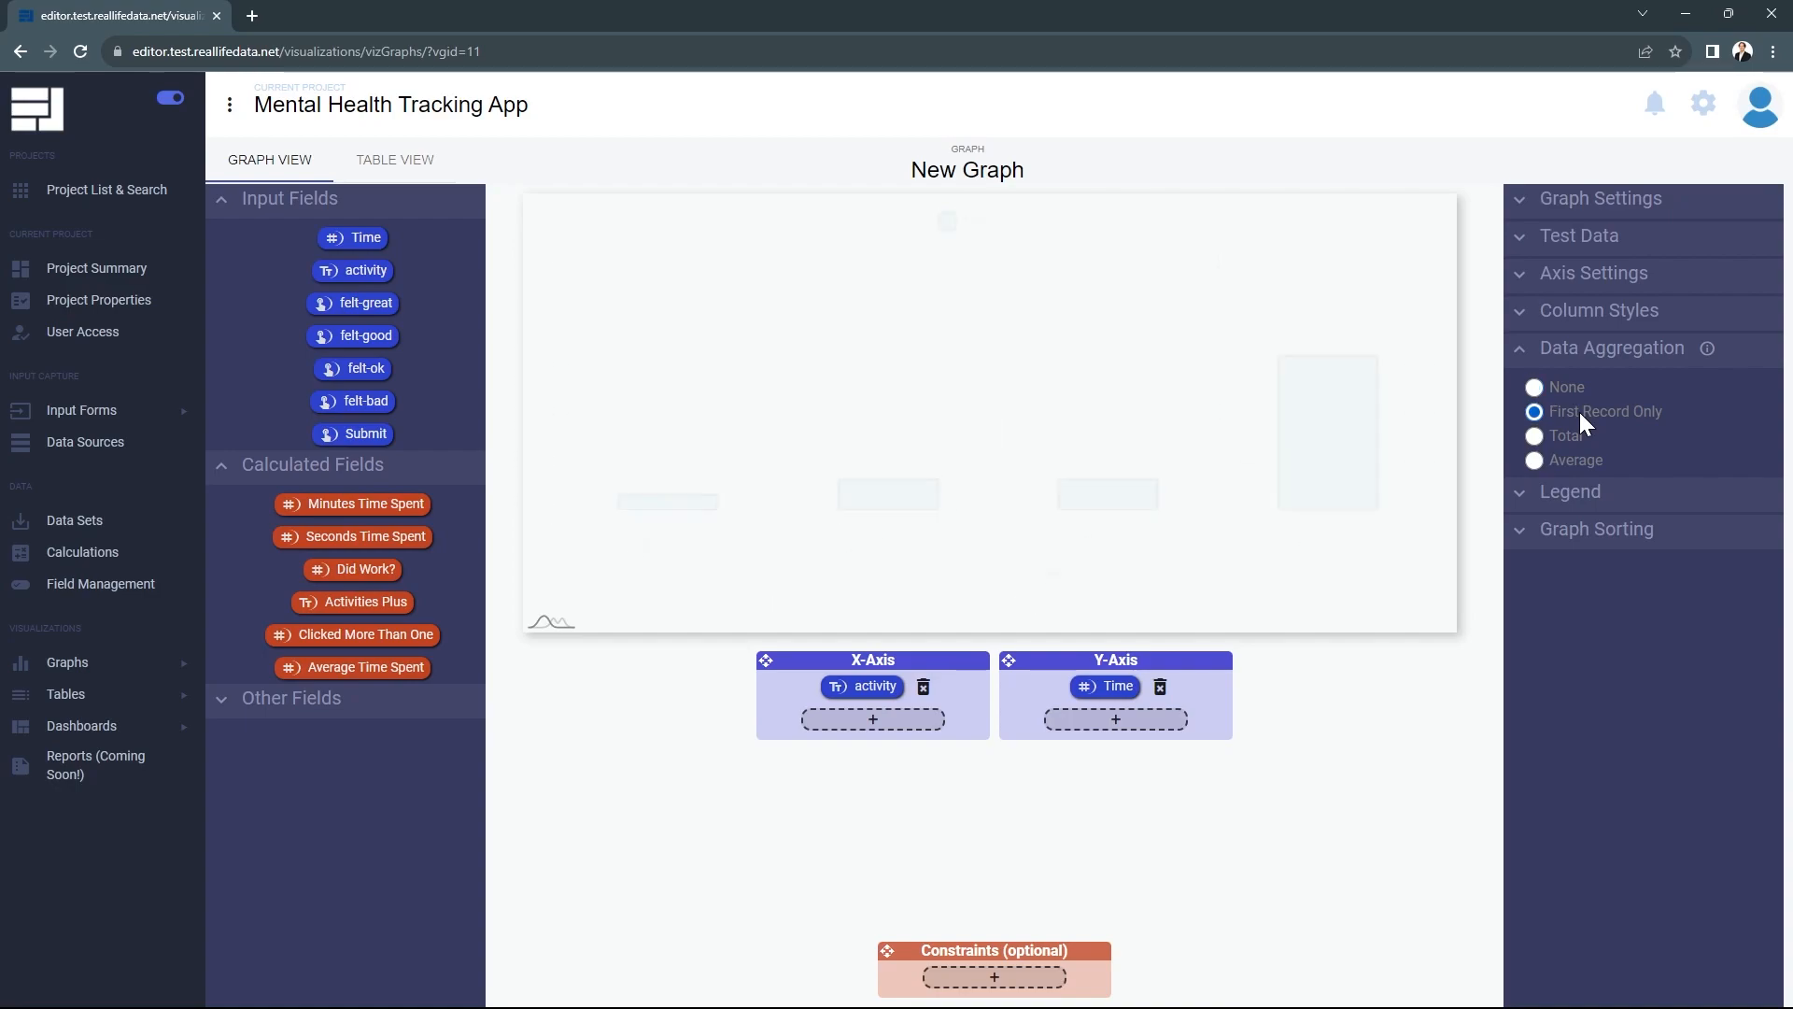
{"action": "mouse_move", "coordinate": [670, 379]}
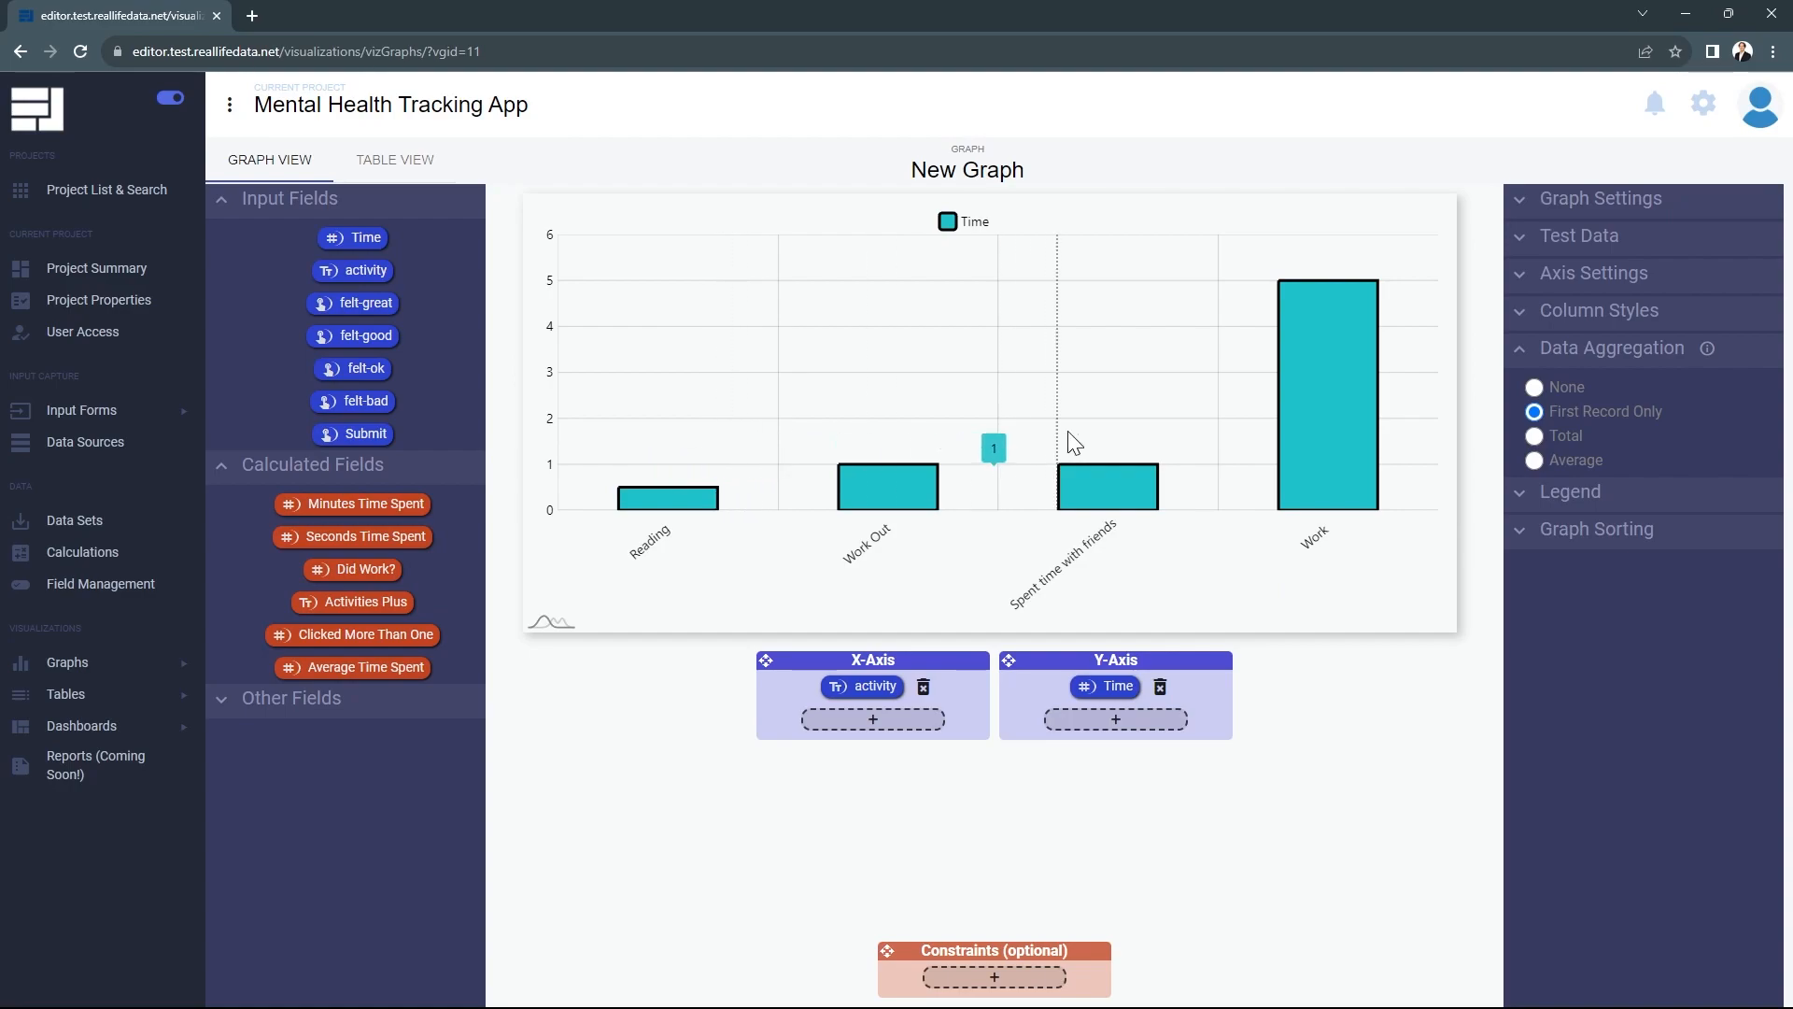
{"action": "left_click", "coordinate": [1536, 437]}
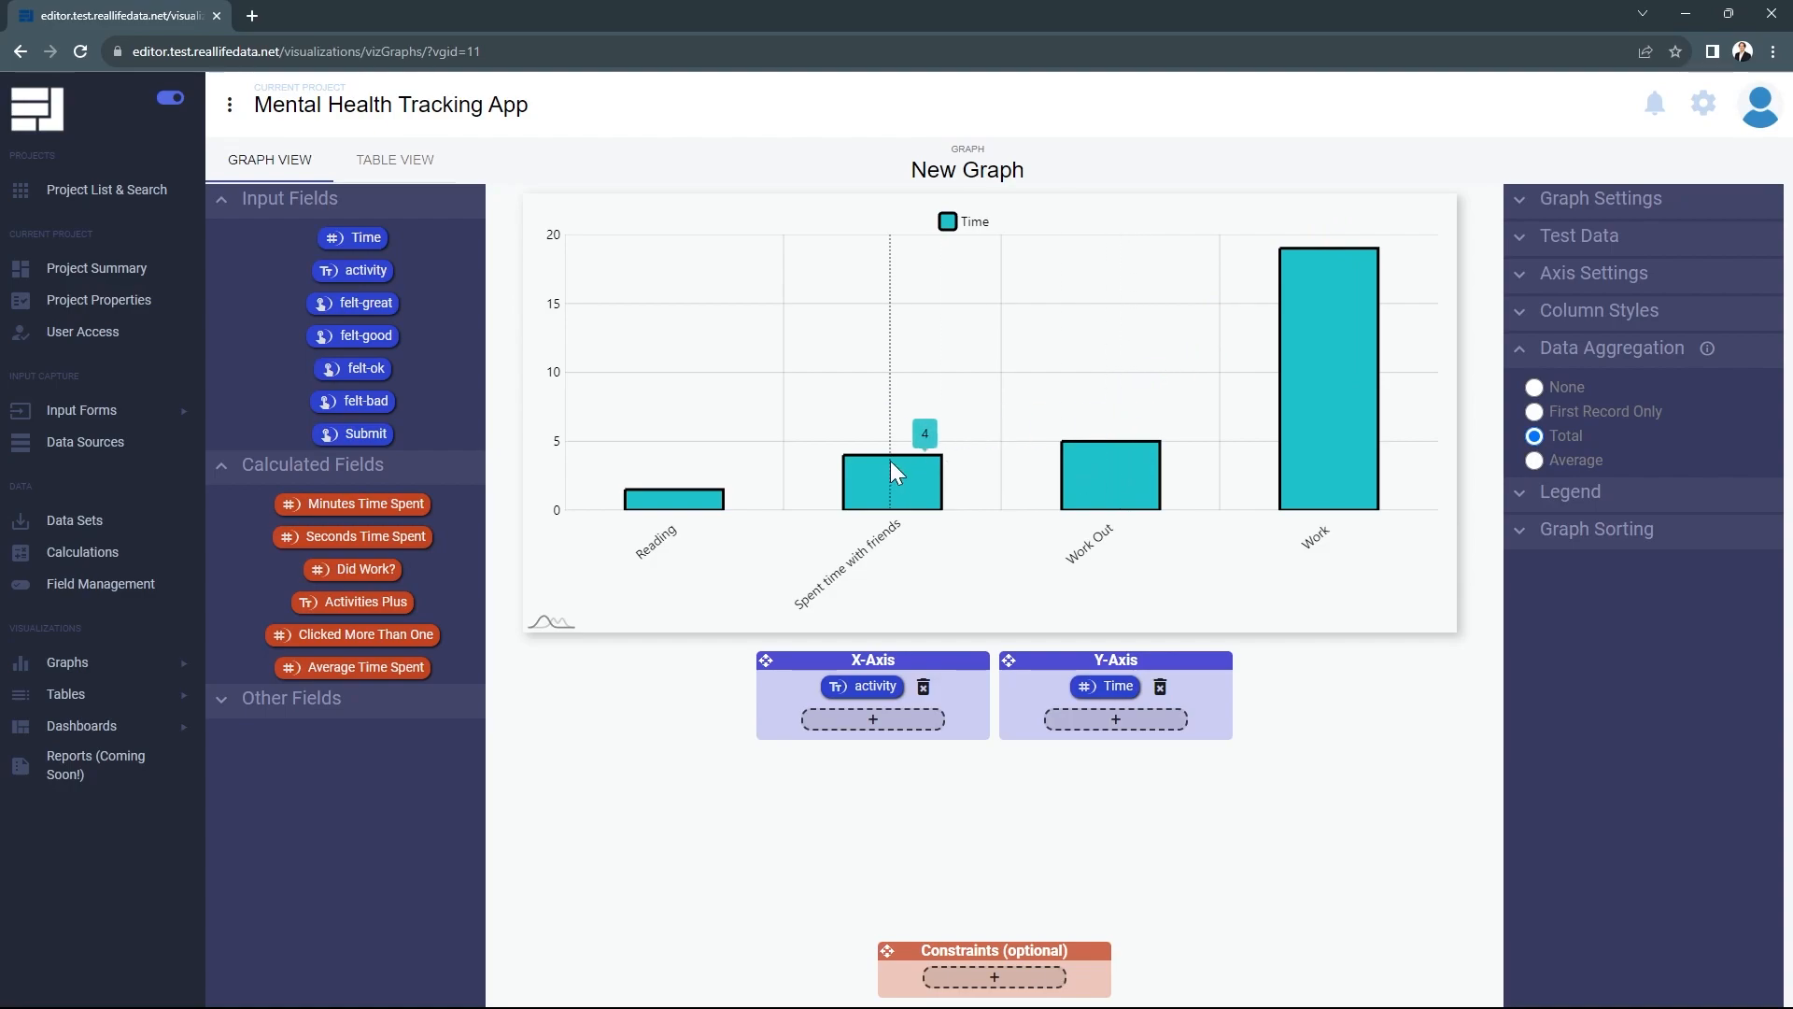
{"action": "left_click", "coordinate": [1535, 461]}
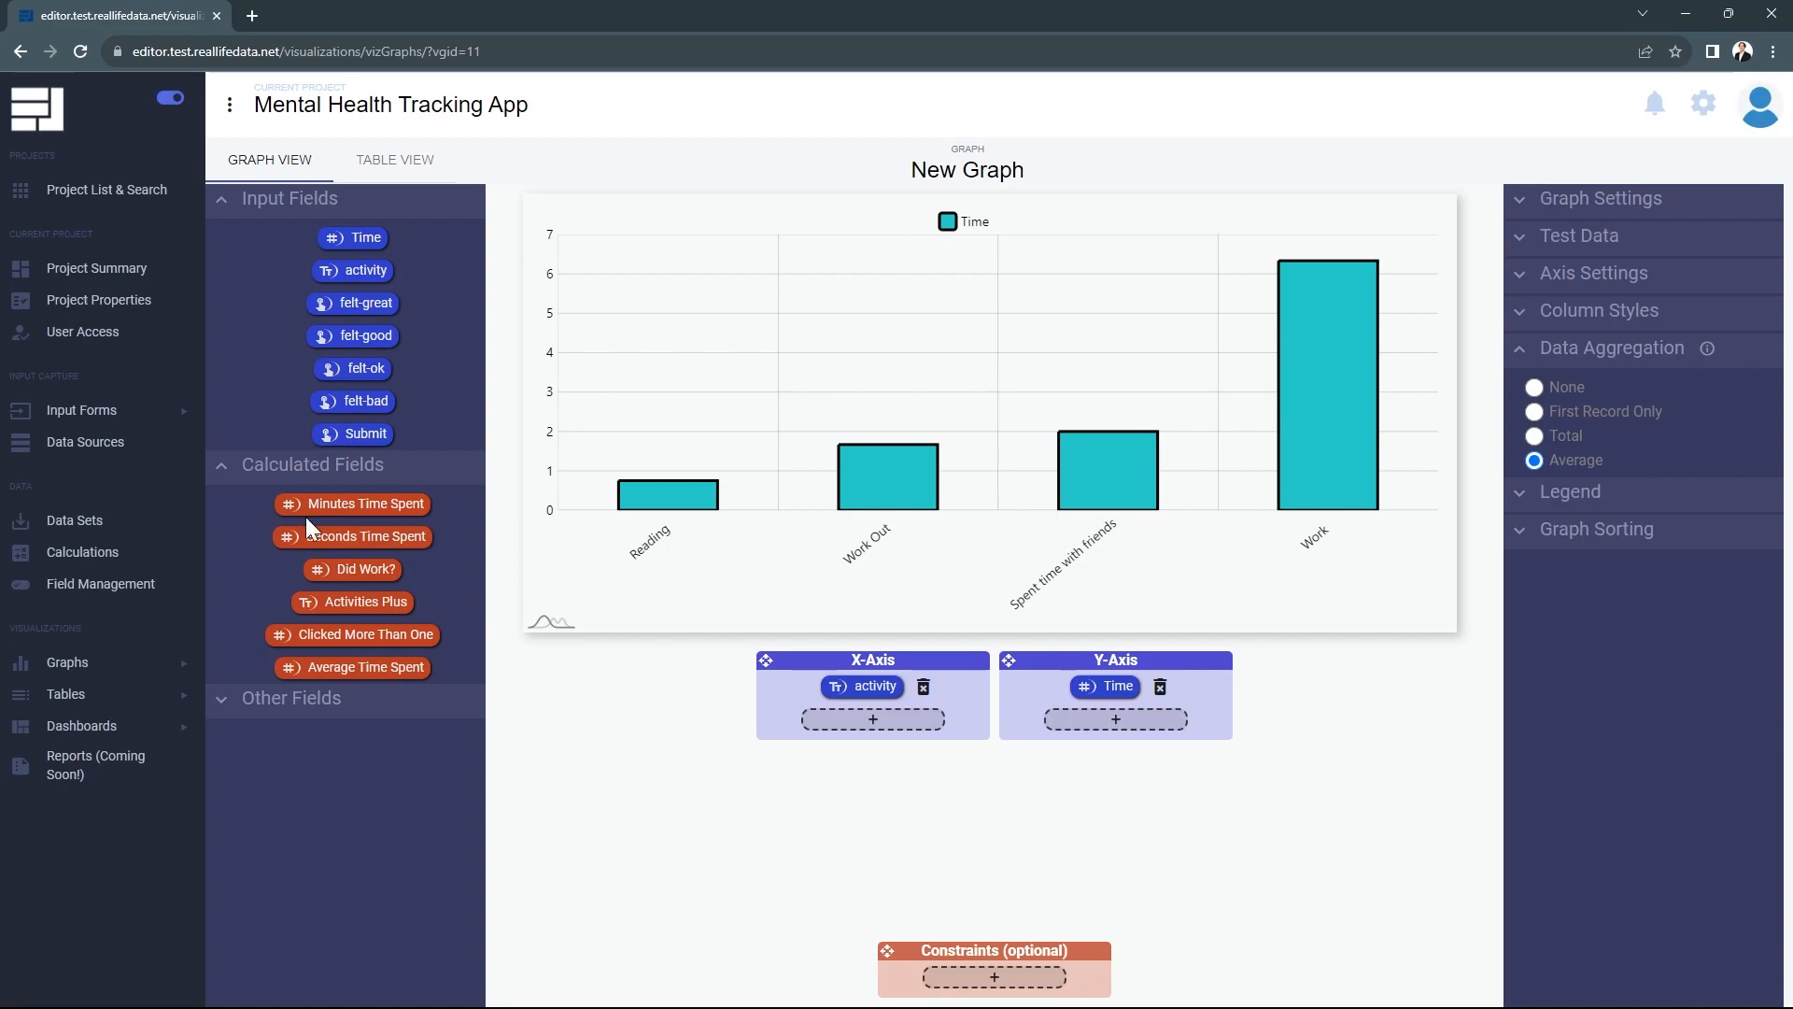
Add the calculated field Minutes Time Spent to the bar graph's Y-Axis beside Time.
{"action": "left_click_drag", "start_coordinate": [358, 503], "coordinate": [1116, 721]}
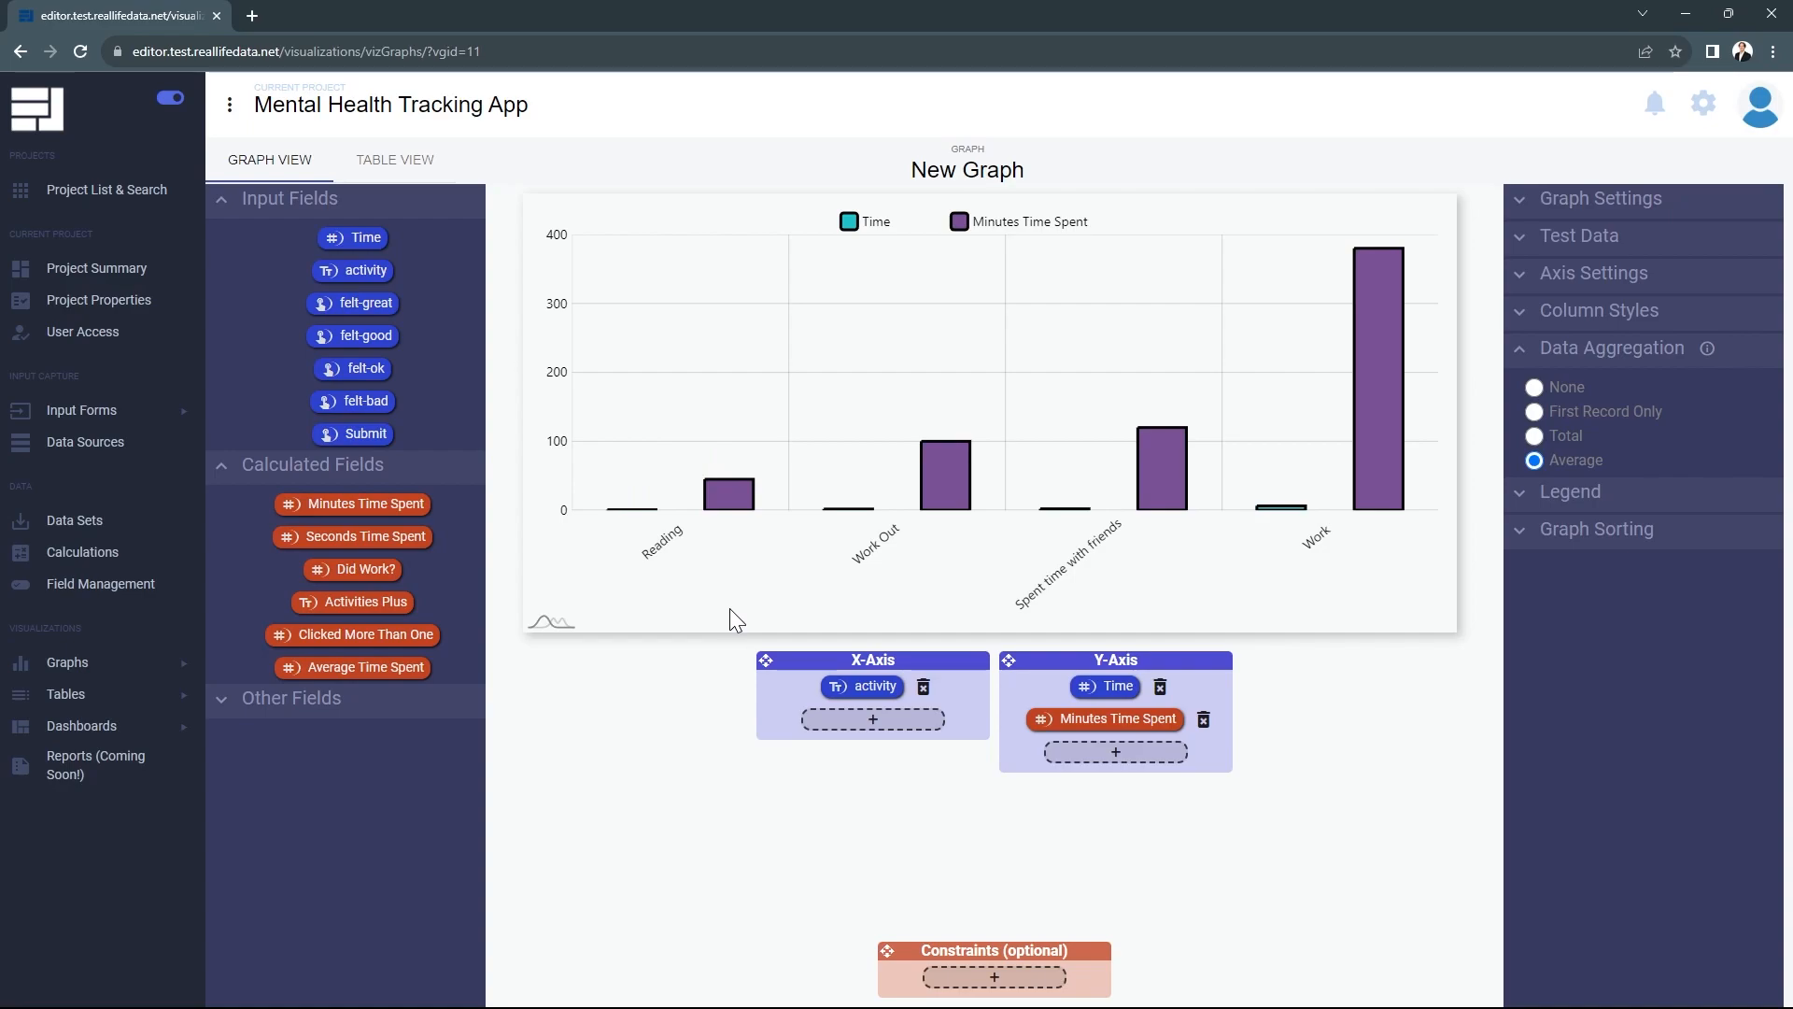
{"action": "mouse_move", "coordinate": [719, 491]}
{"action": "left_click", "coordinate": [1569, 351]}
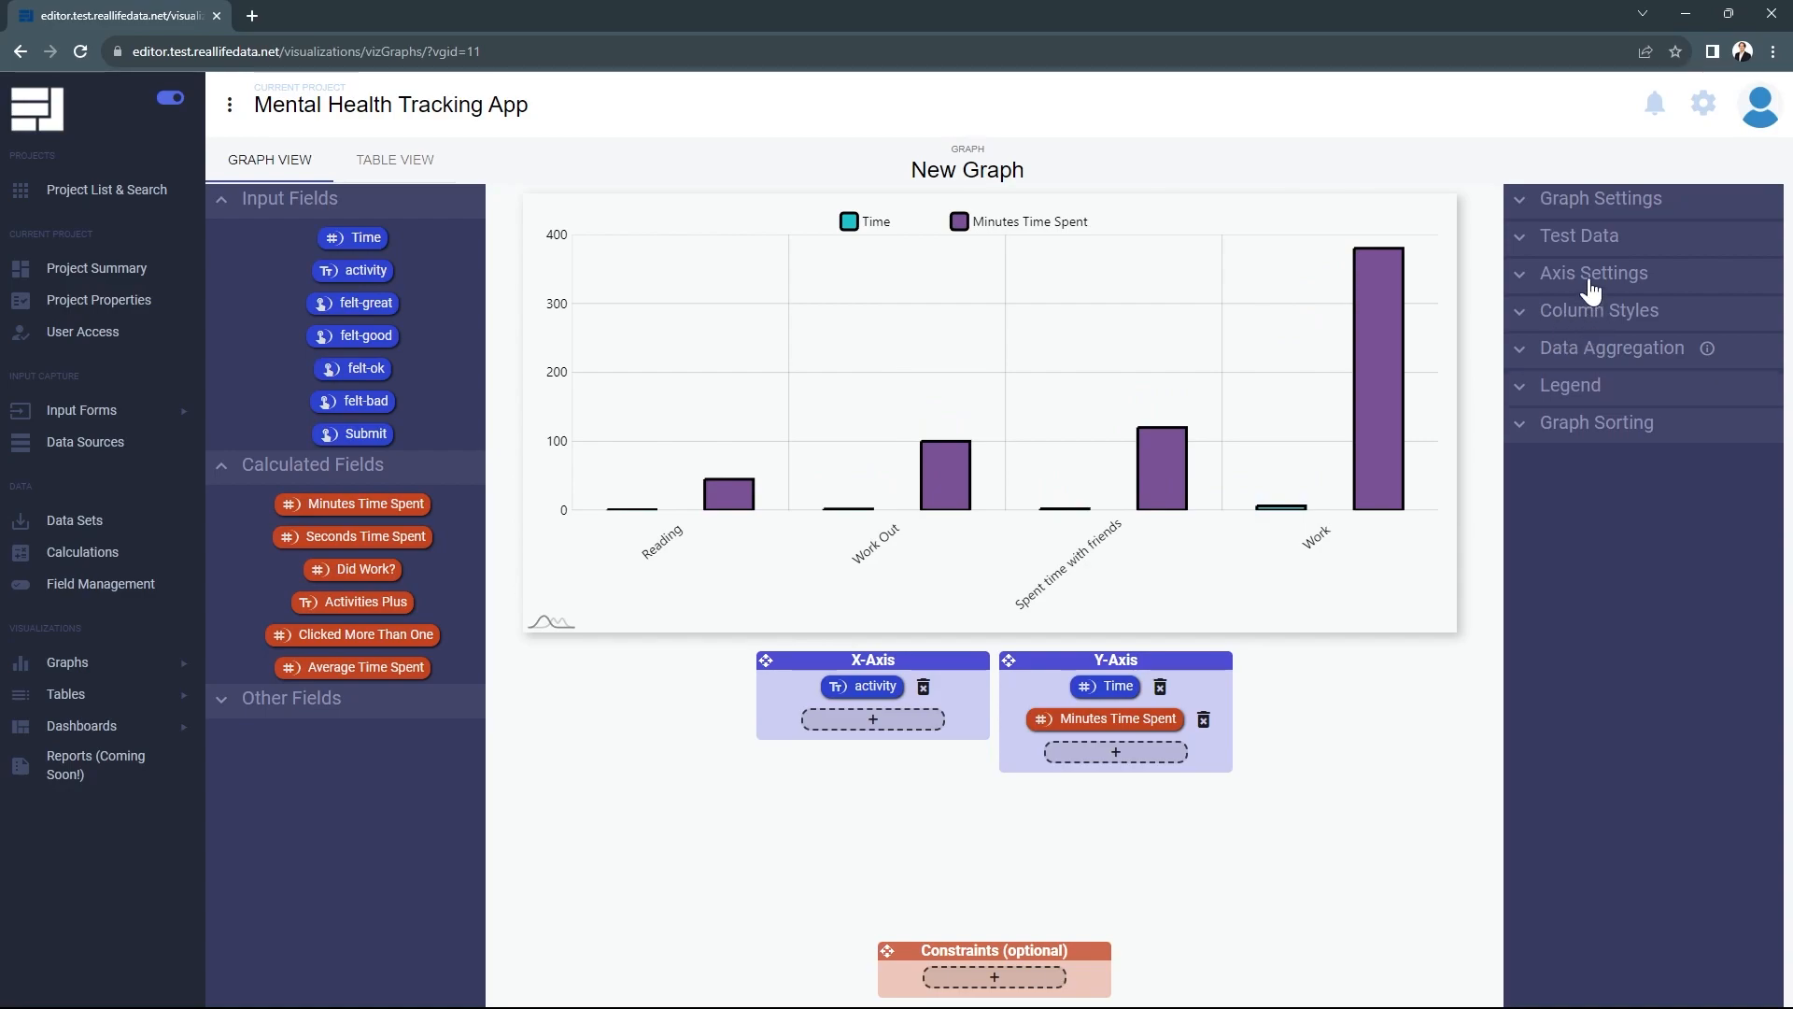
Set the bars' stack type to Stacked and add the calculated field Seconds Time Spent to the Y-Axis.
{"action": "left_click", "coordinate": [1588, 318]}
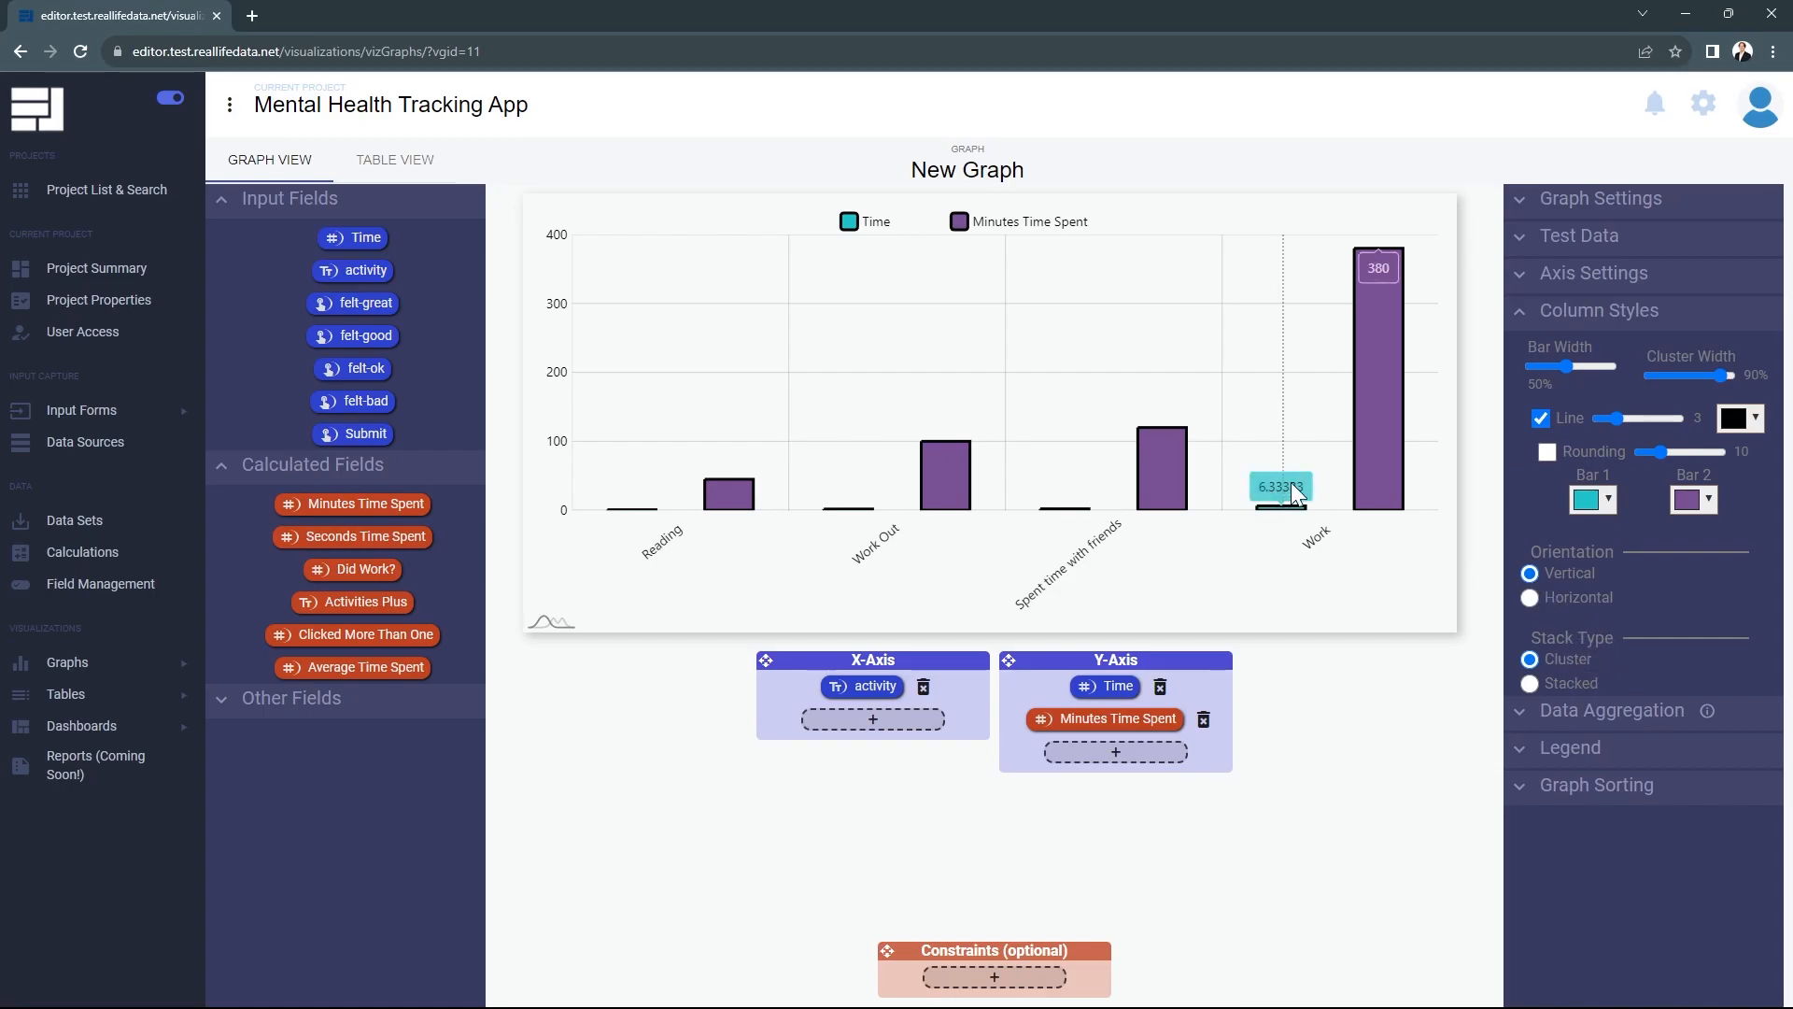
{"action": "left_click", "coordinate": [1529, 685]}
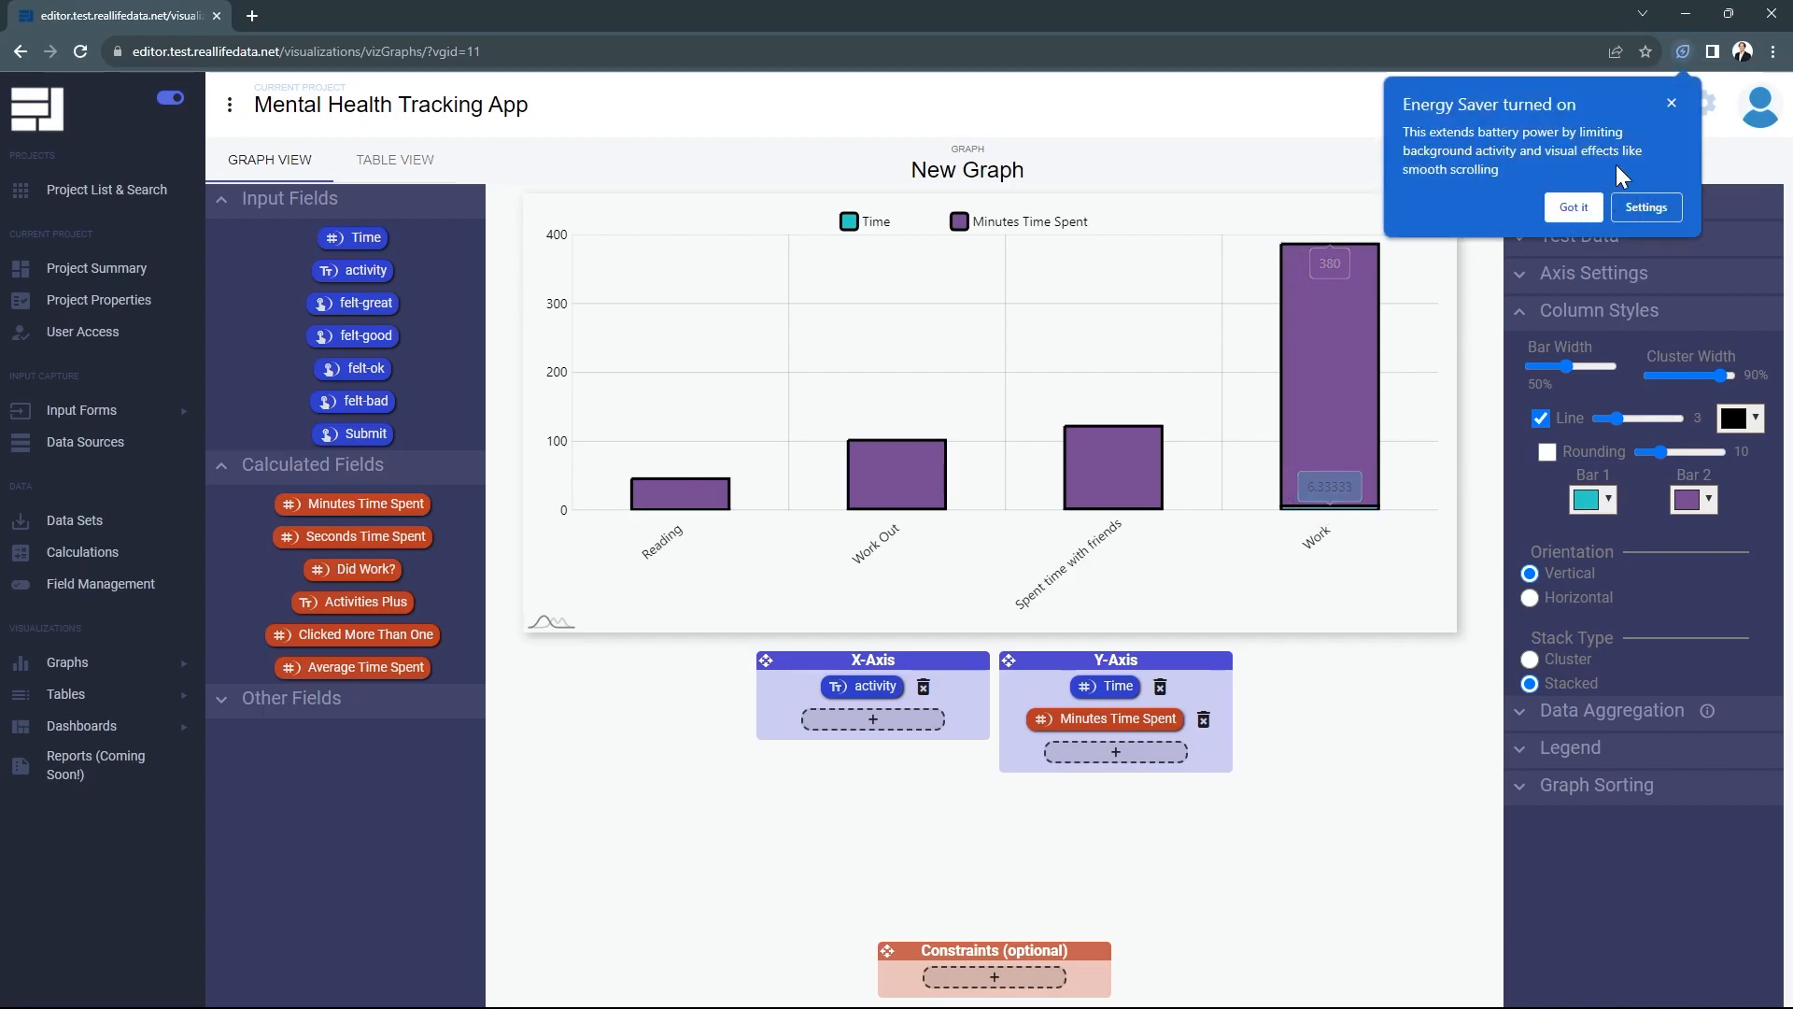
{"action": "left_click", "coordinate": [1574, 207]}
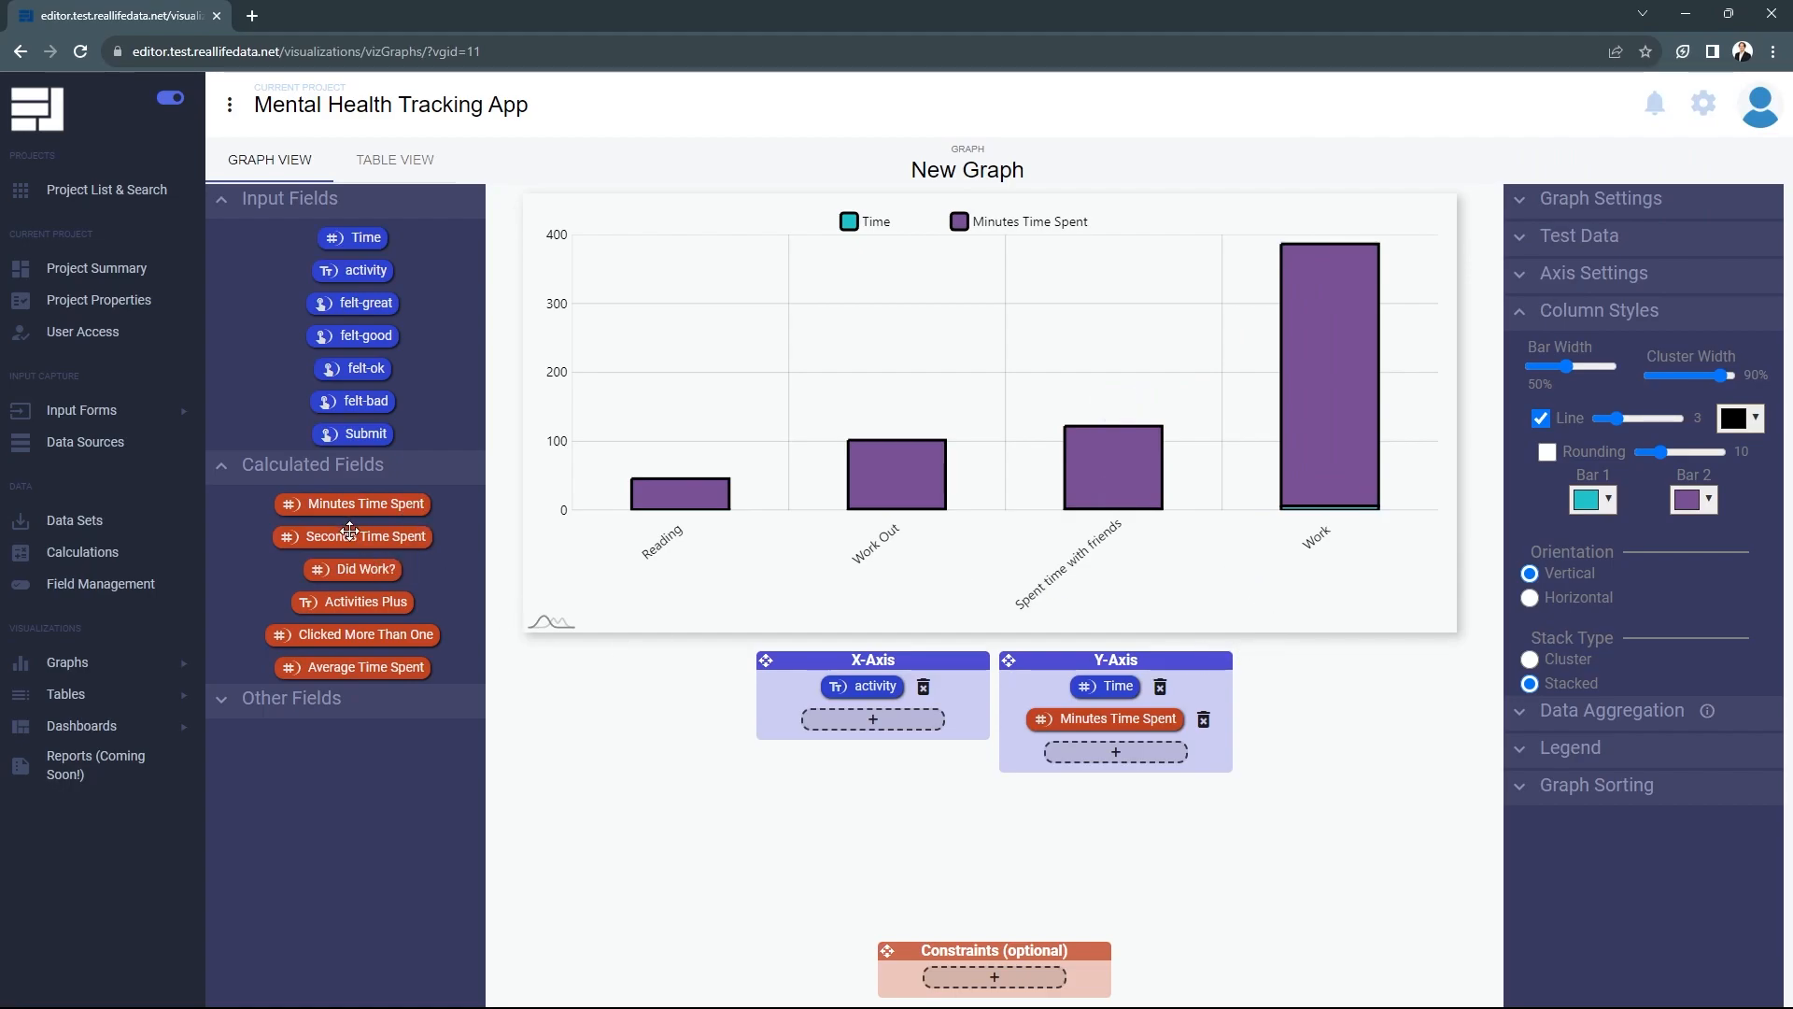
{"action": "left_click_drag", "start_coordinate": [349, 530], "coordinate": [1140, 768]}
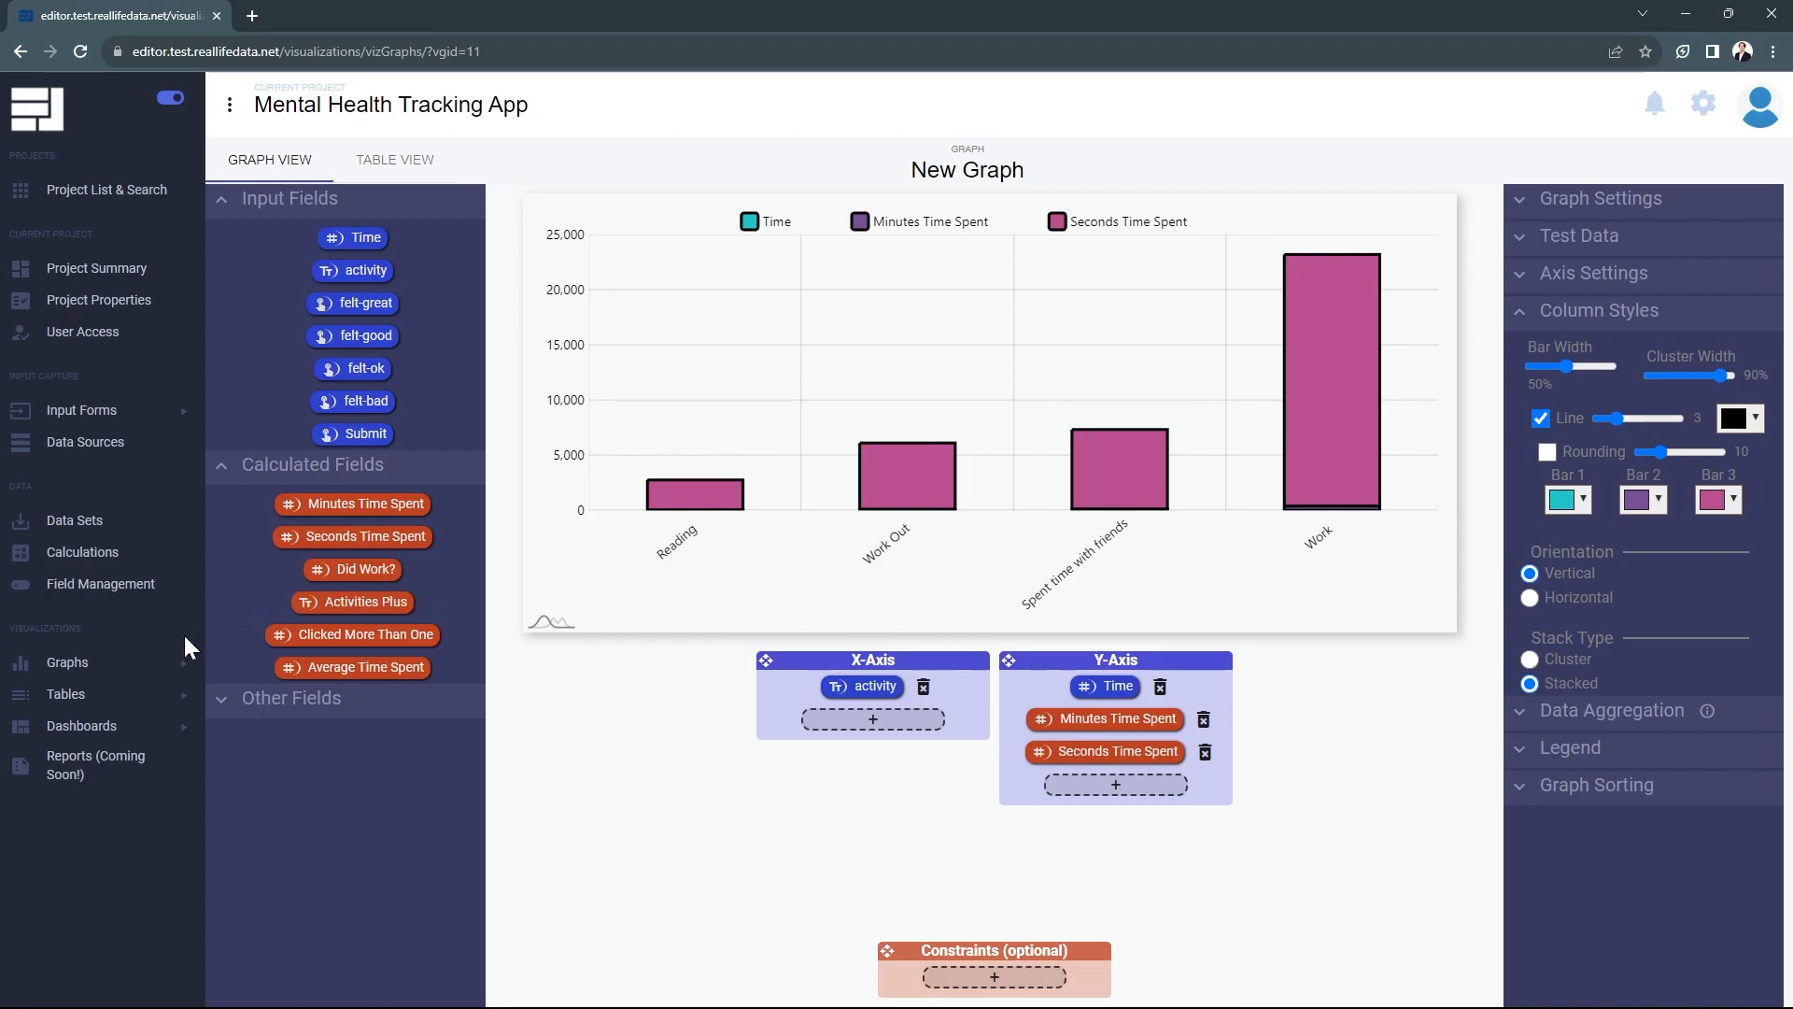
Add a new graph to the project's graph list and choose Simple Pie Chart as its type.
{"action": "left_click", "coordinate": [125, 669]}
{"action": "left_click", "coordinate": [99, 708]}
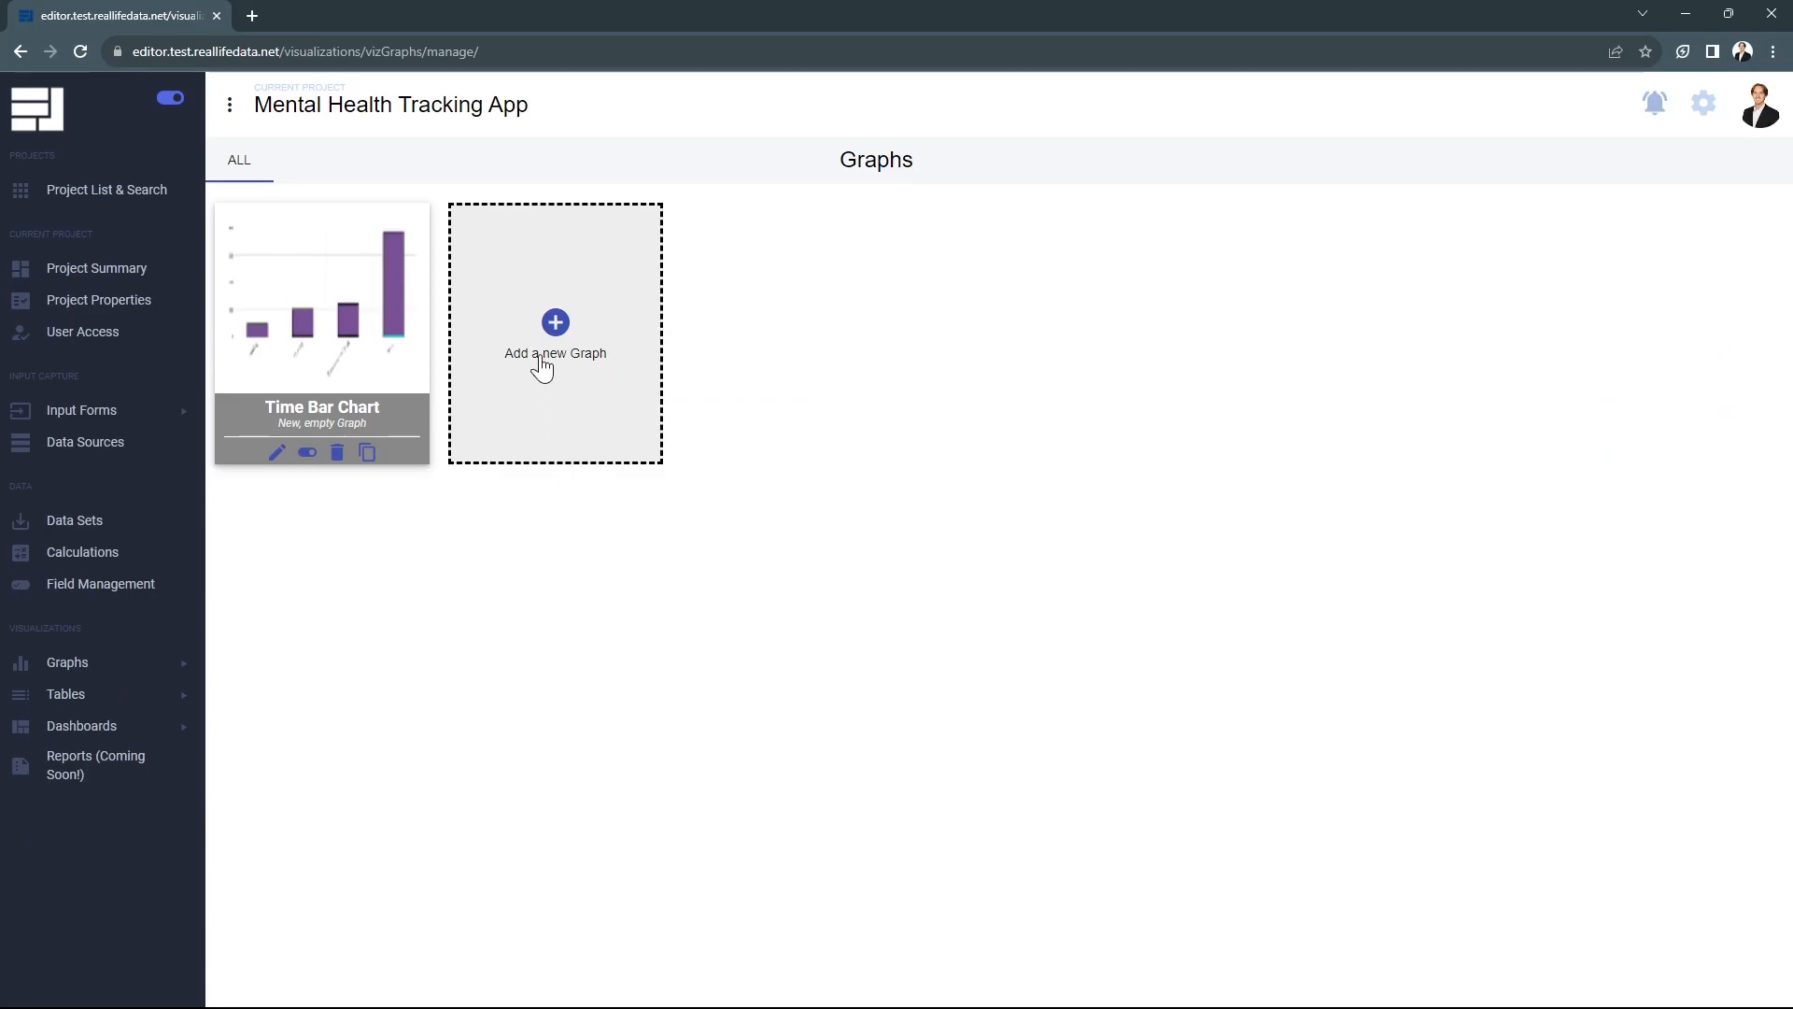
{"action": "left_click", "coordinate": [543, 367]}
{"action": "left_click", "coordinate": [337, 290]}
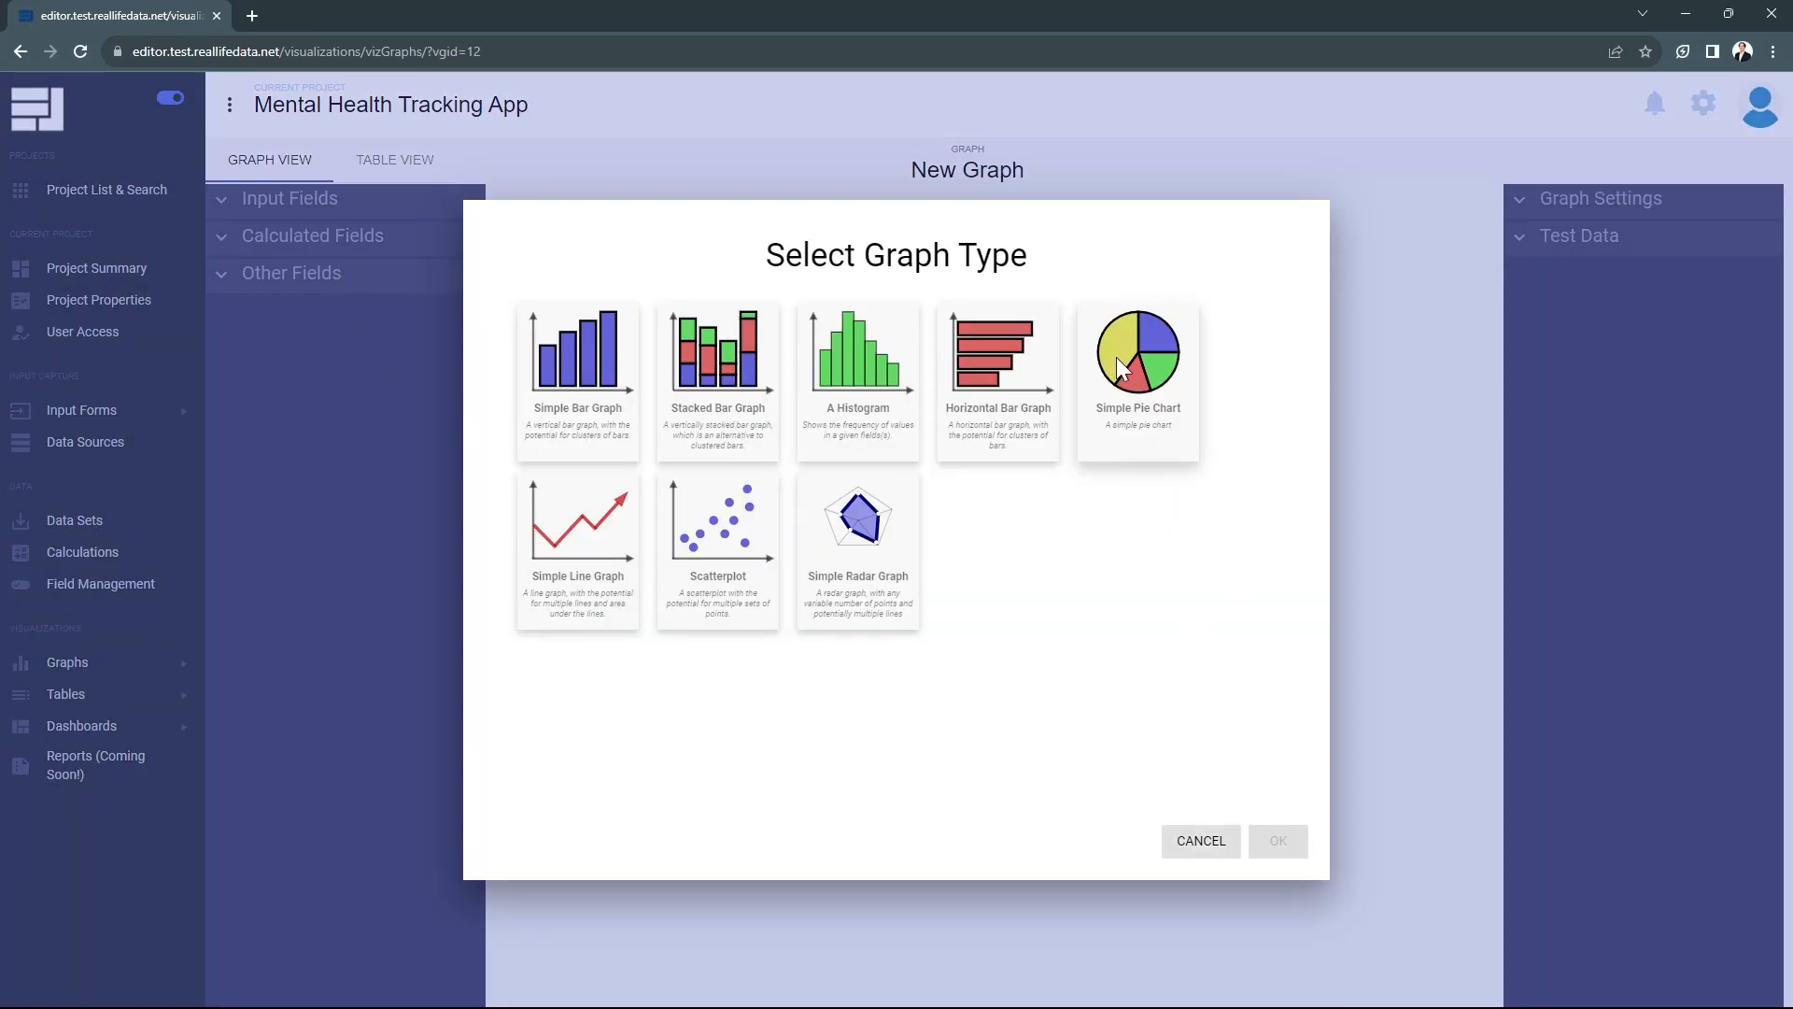
{"action": "left_click", "coordinate": [1118, 356]}
{"action": "left_click", "coordinate": [1277, 840]}
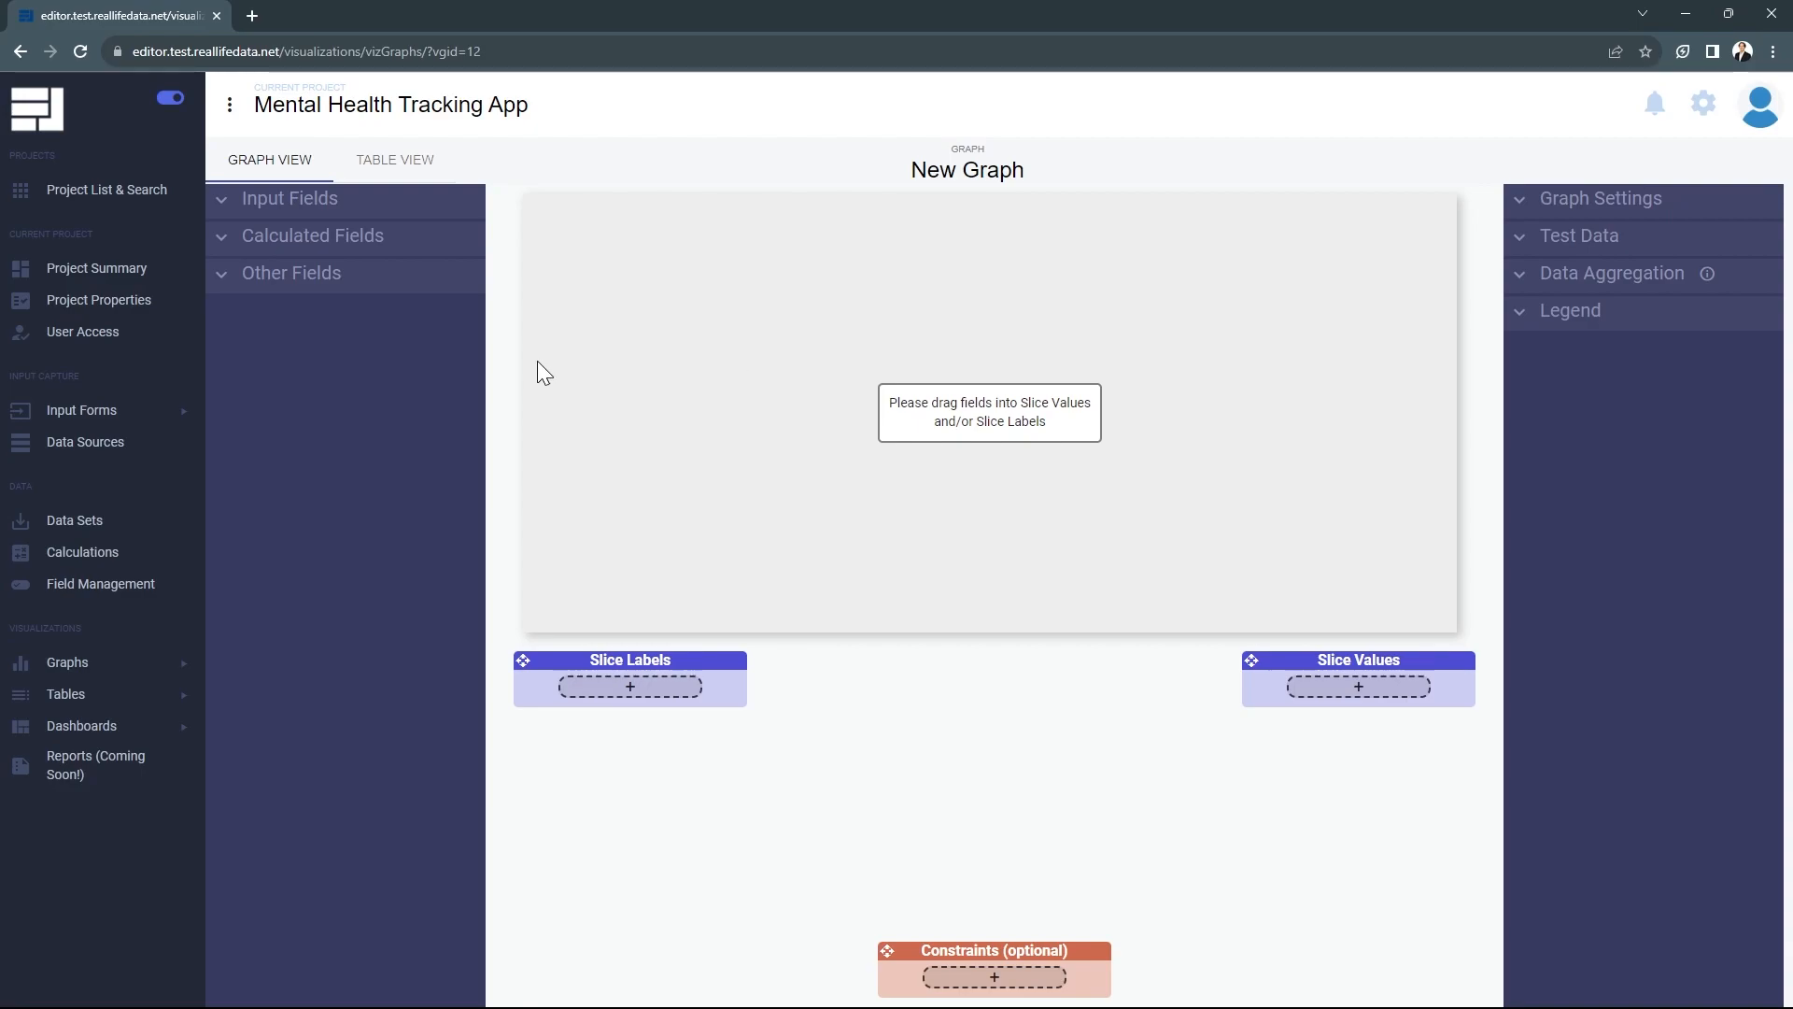
Assign the activity field to the pie chart's Slice Labels and the Time field to its Slice Values.
{"action": "left_click", "coordinate": [341, 209]}
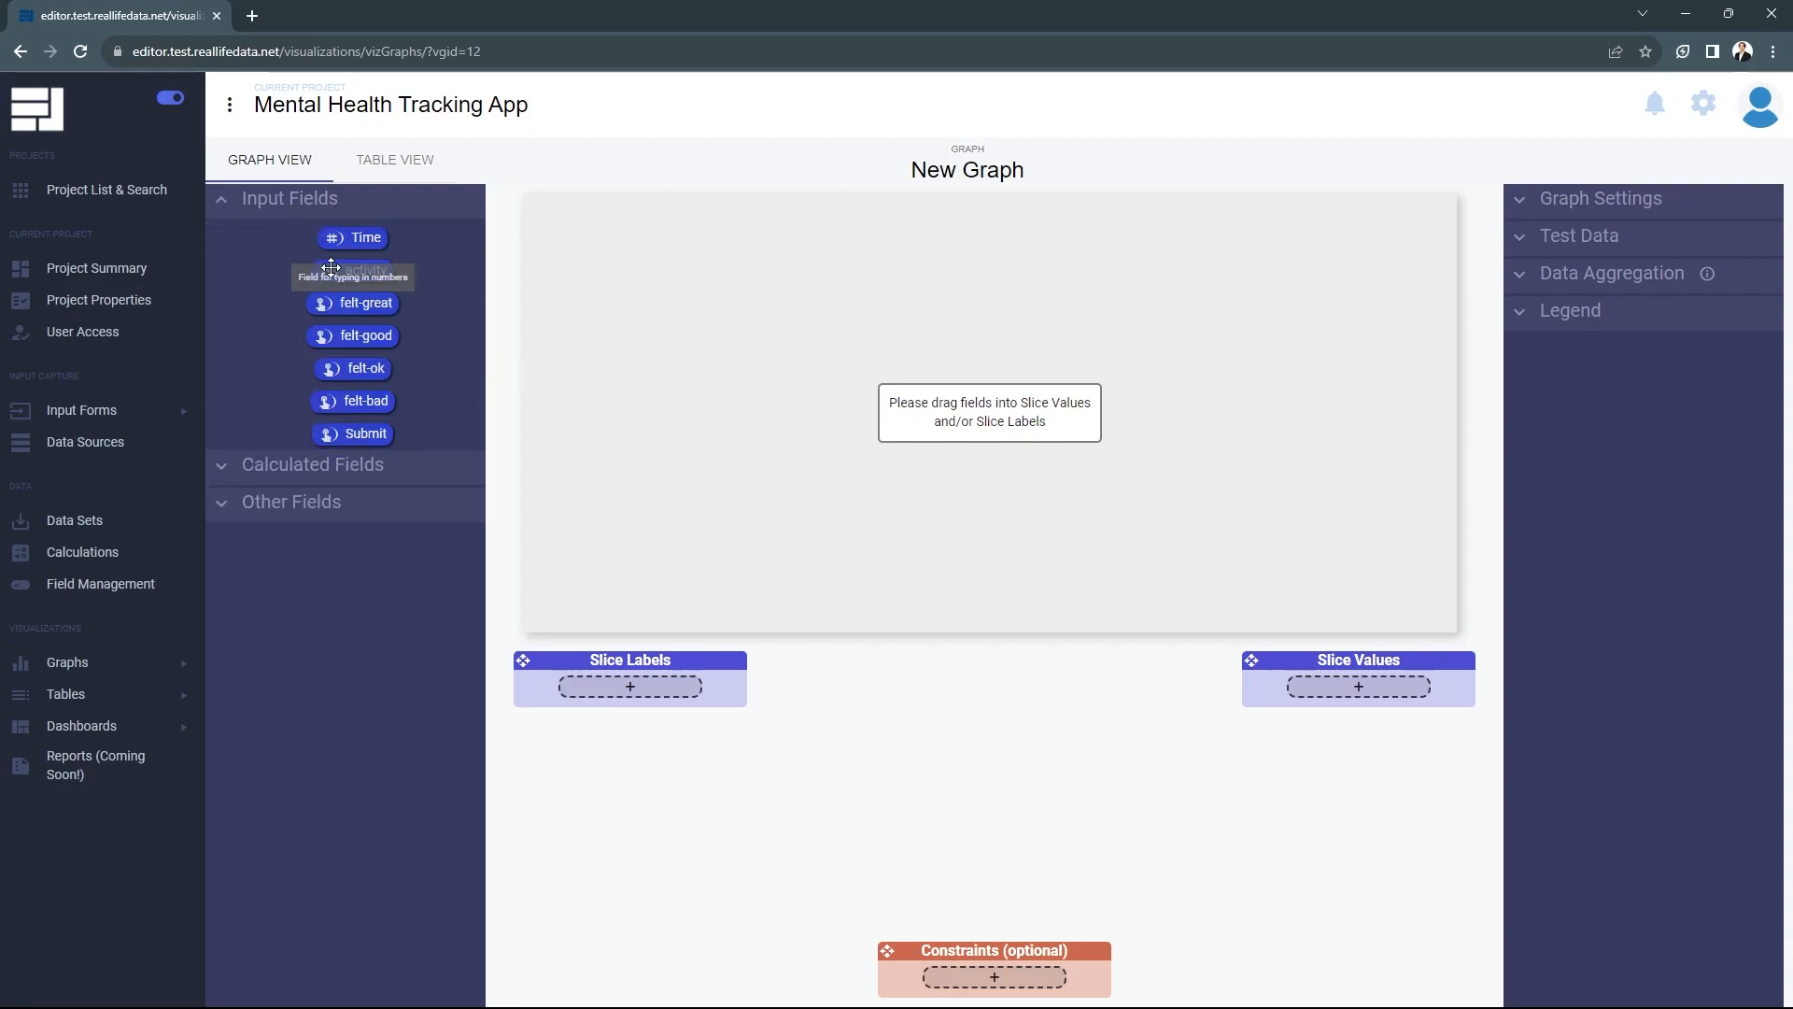
{"action": "left_click", "coordinate": [326, 479]}
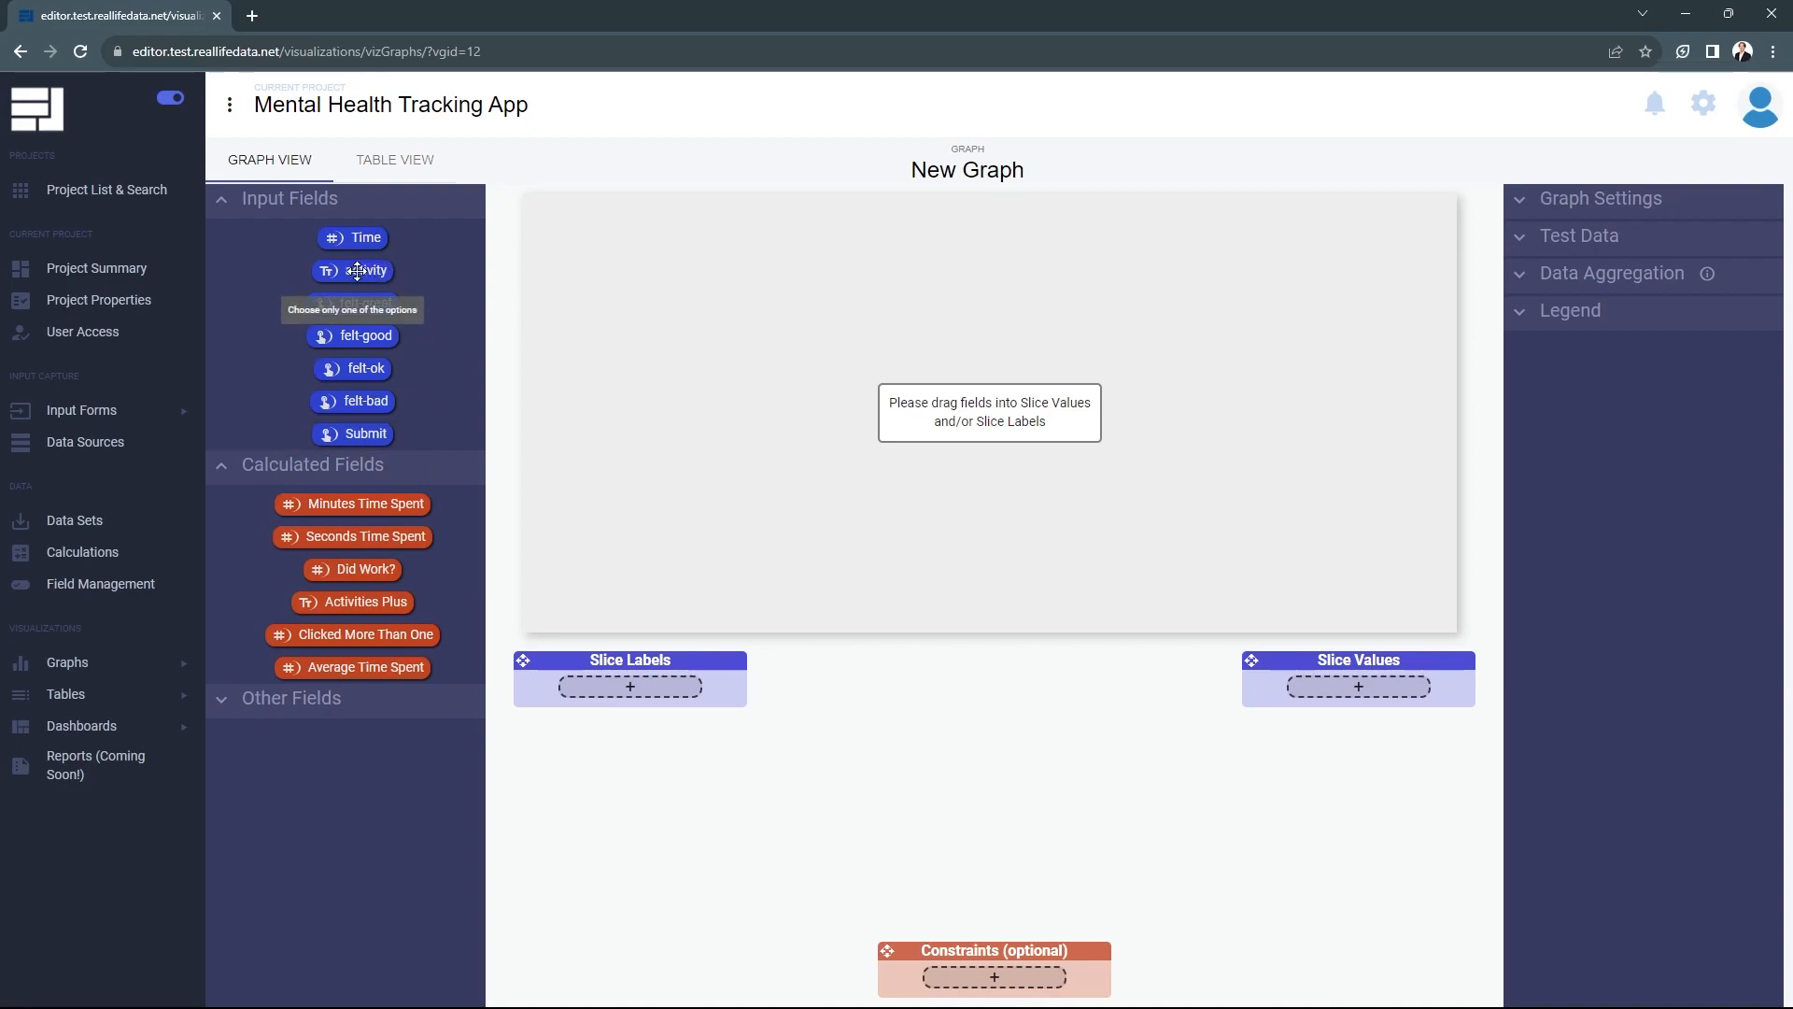
{"action": "left_click_drag", "start_coordinate": [357, 271], "coordinate": [639, 684]}
{"action": "left_click_drag", "start_coordinate": [639, 686], "coordinate": [639, 687]}
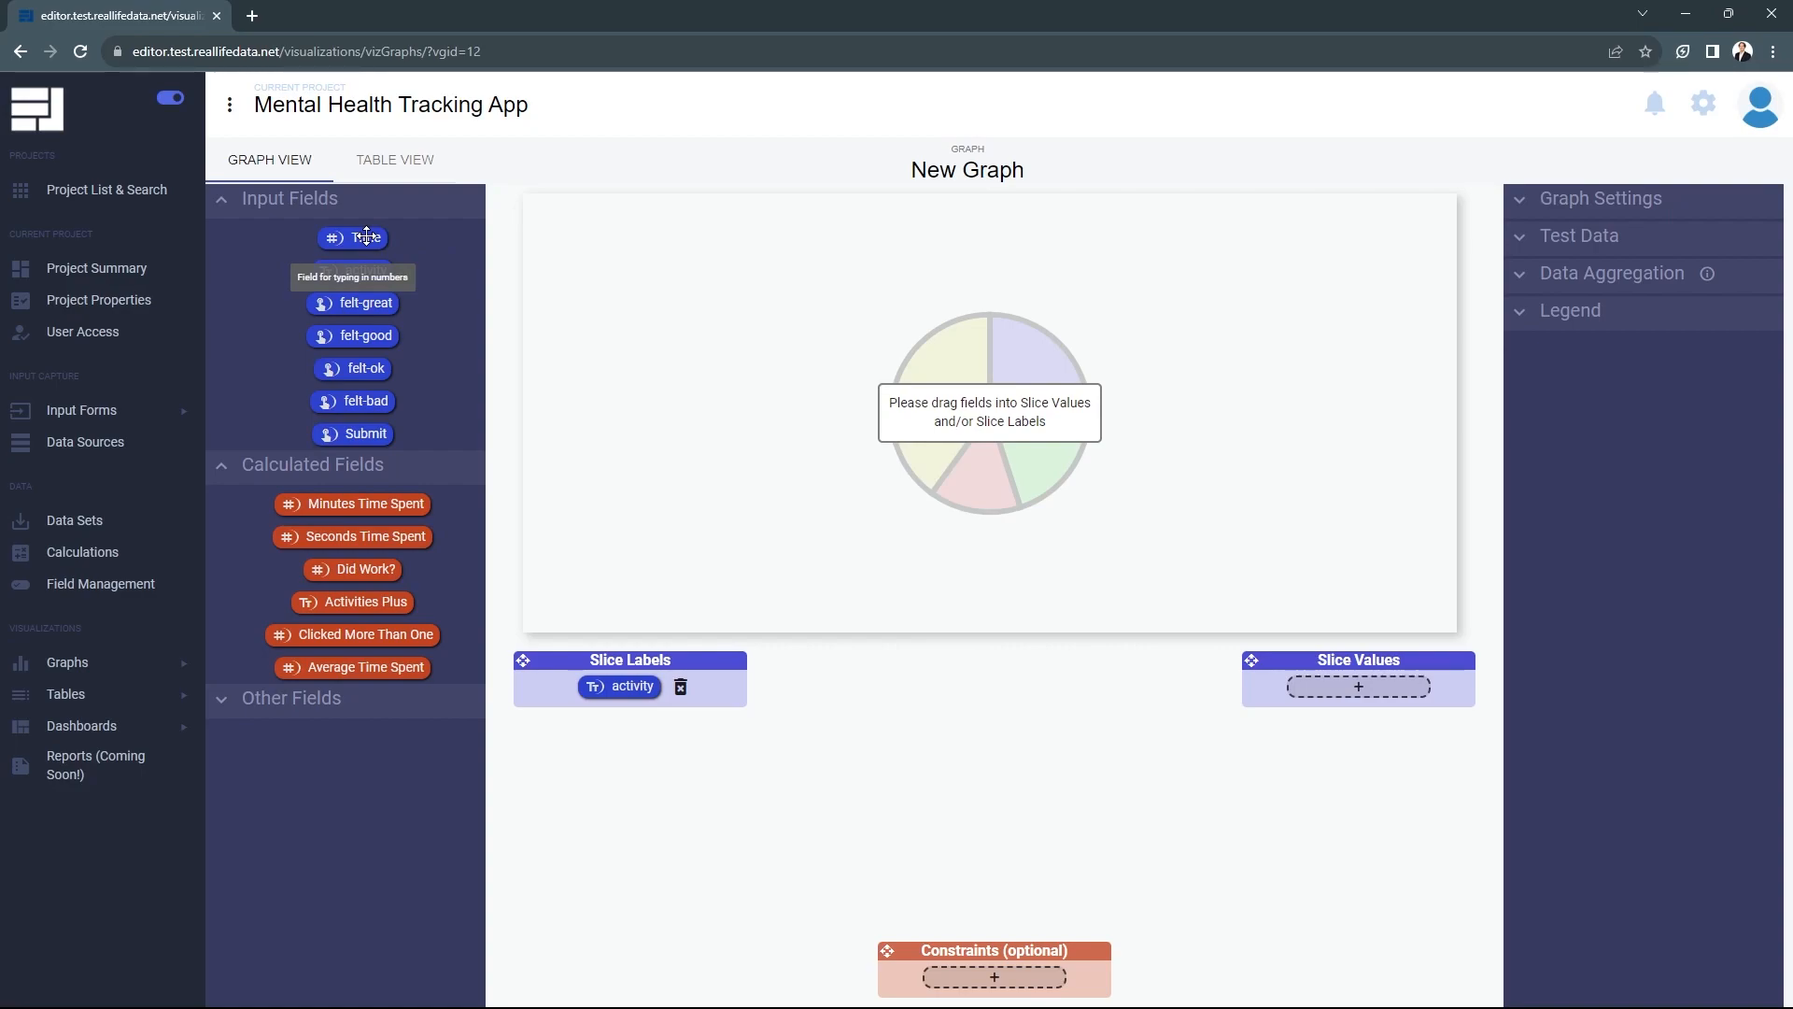
{"action": "left_click_drag", "start_coordinate": [366, 235], "coordinate": [1358, 687]}
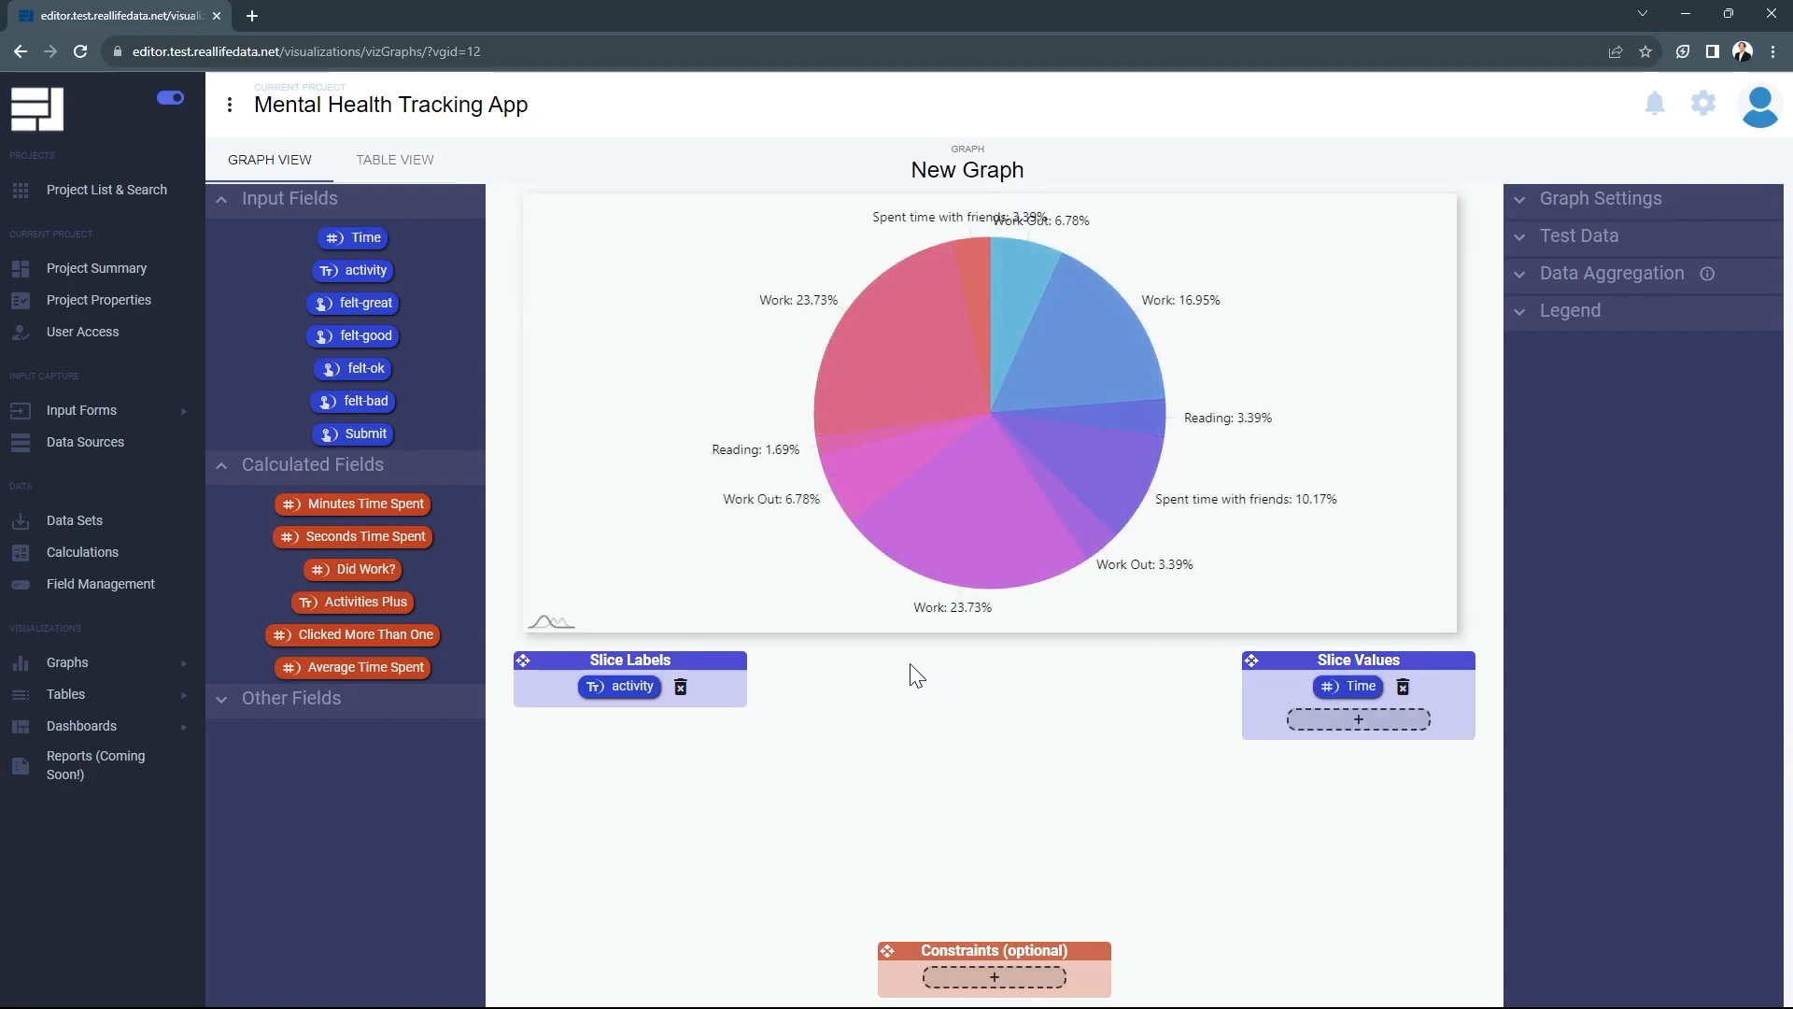
Inspect individual slices of the pie chart and set its data aggregation to Average.
{"action": "mouse_move", "coordinate": [1000, 514]}
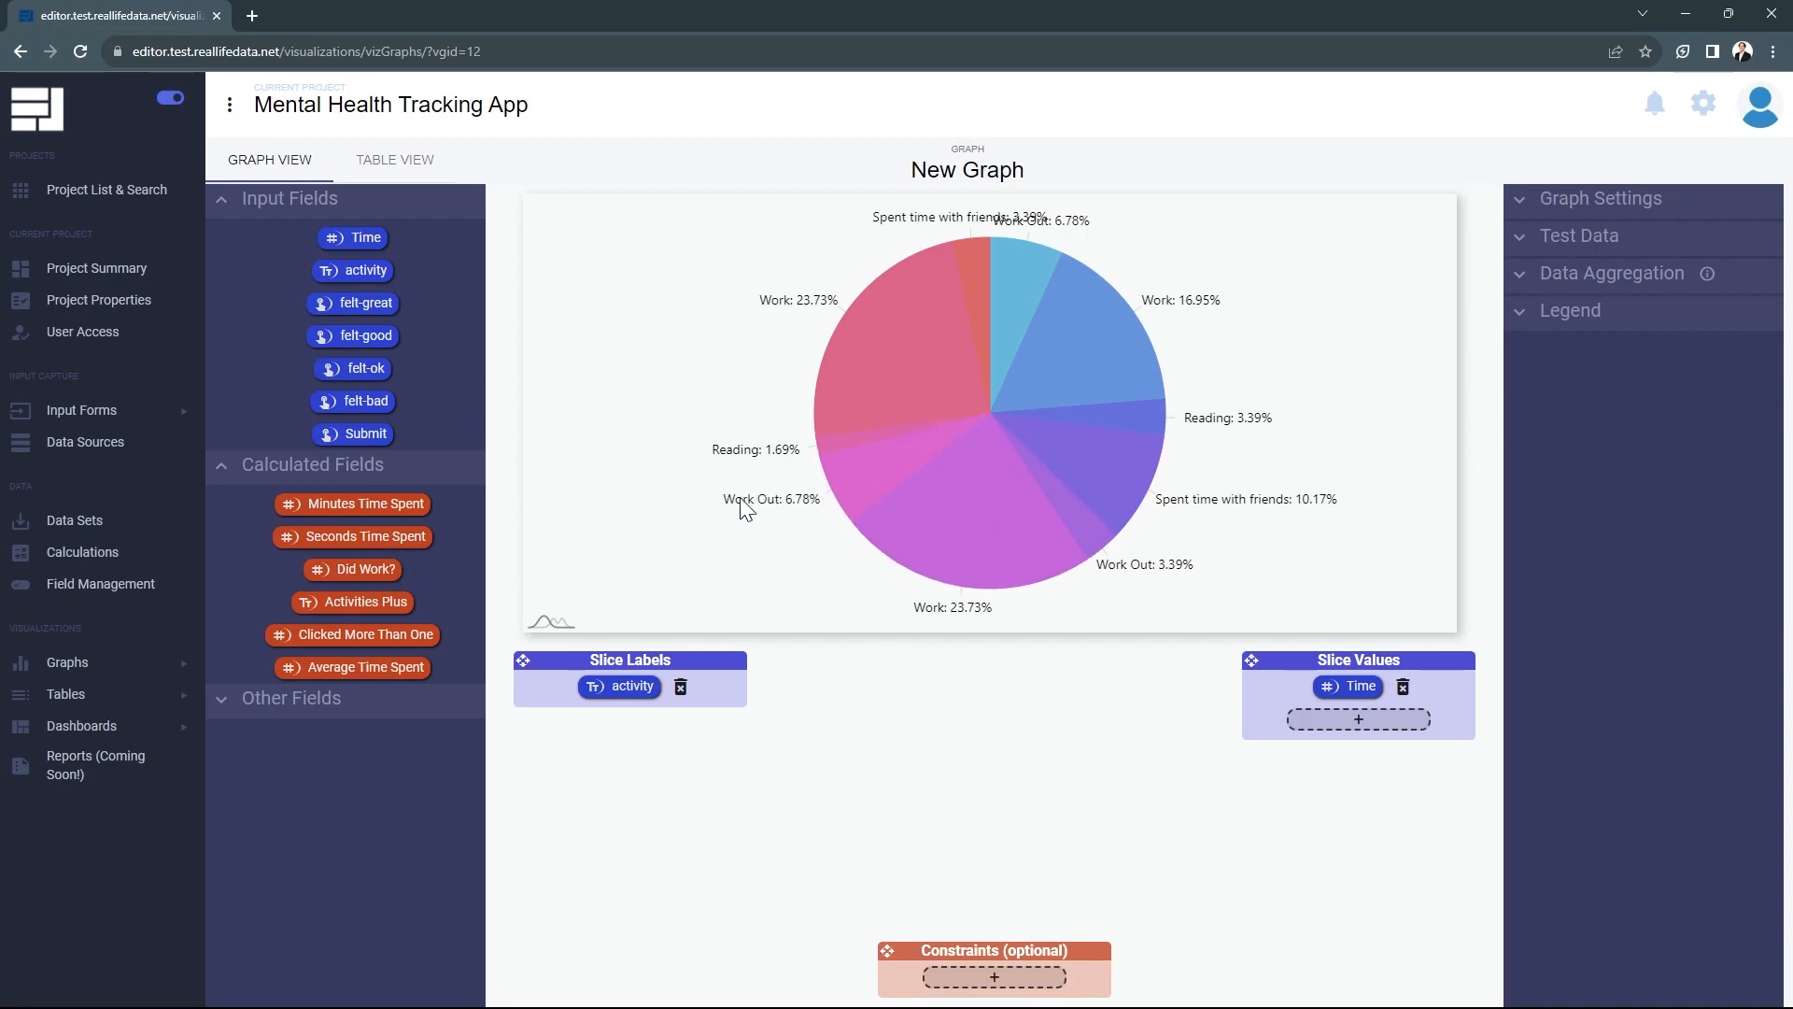
{"action": "mouse_move", "coordinate": [876, 459]}
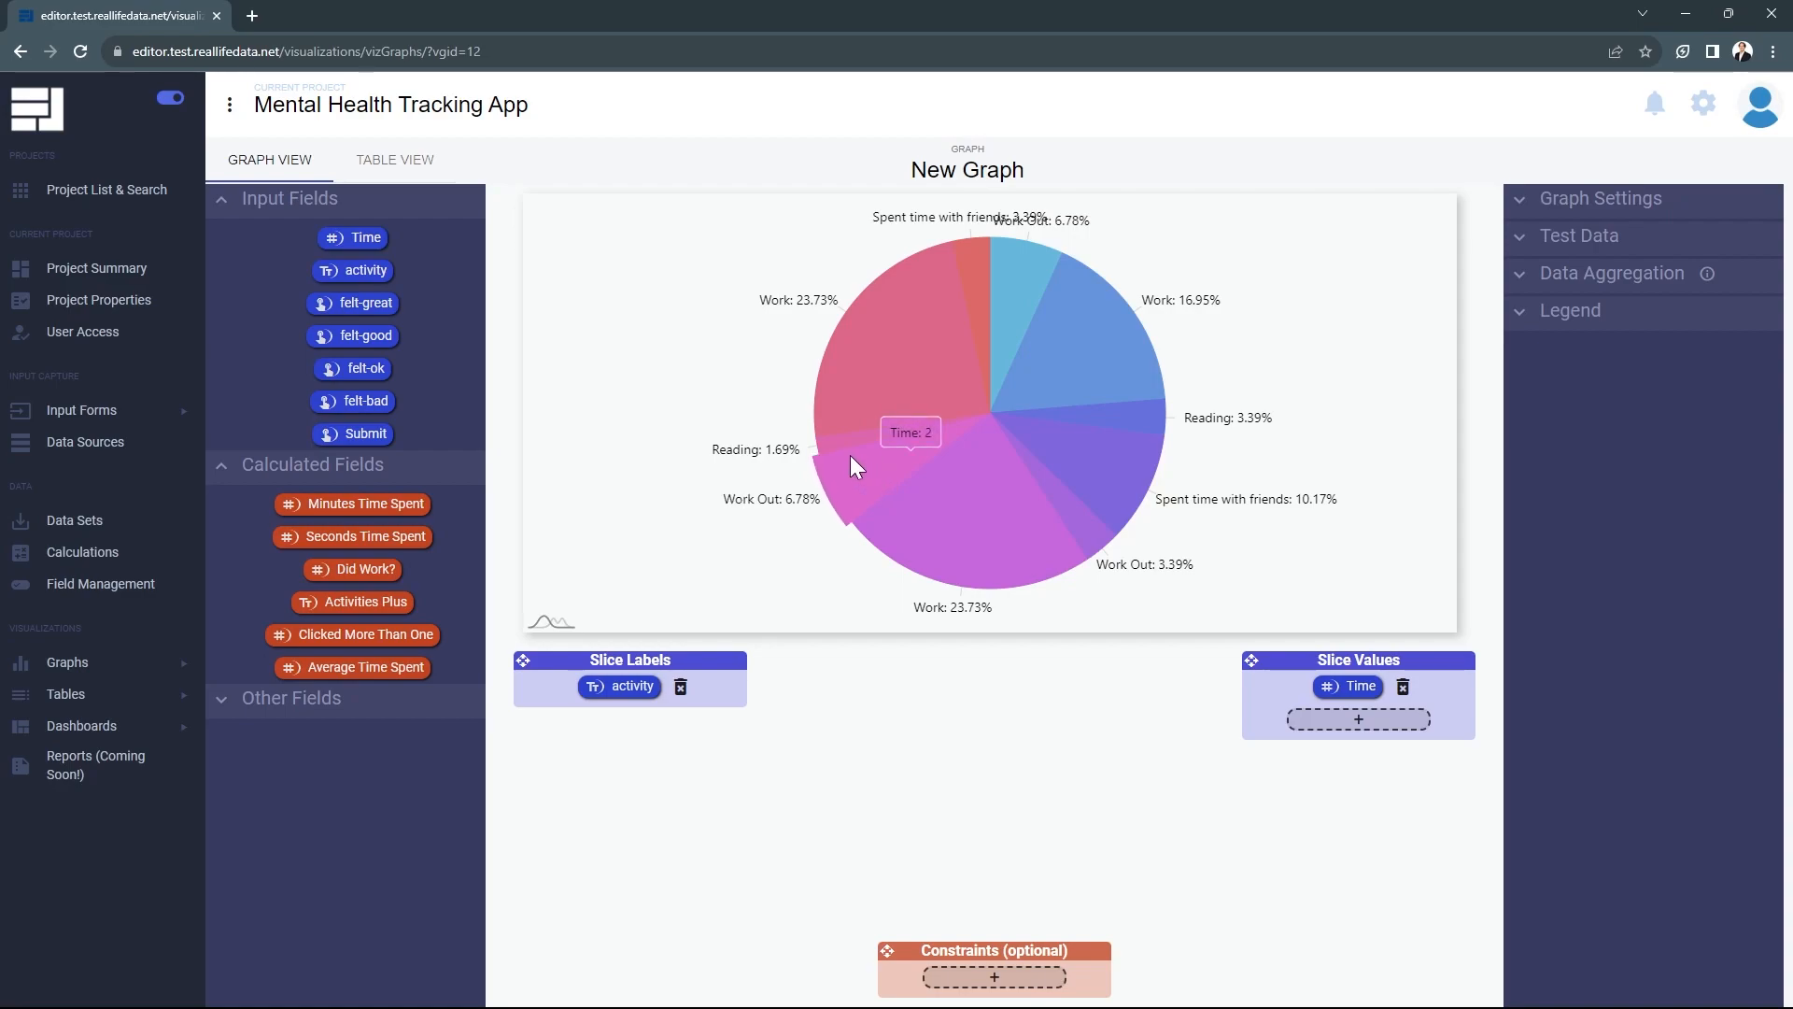
{"action": "mouse_move", "coordinate": [987, 263]}
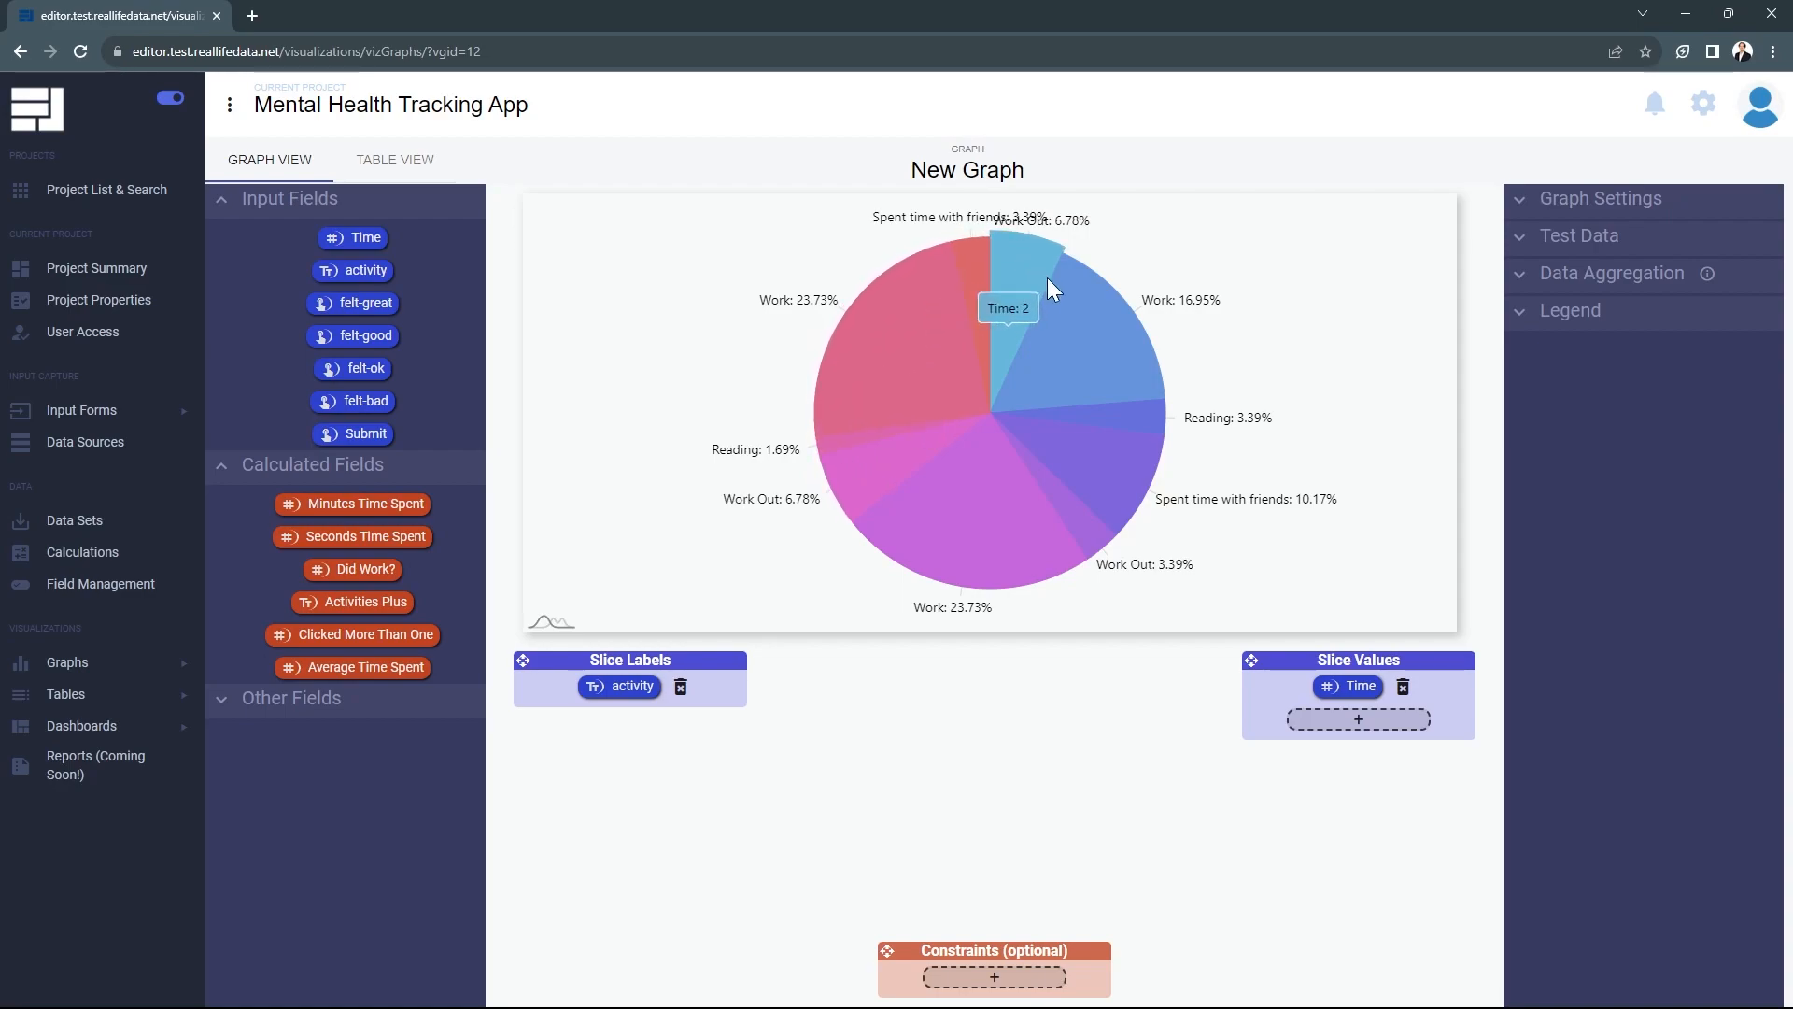
{"action": "mouse_move", "coordinate": [1097, 429]}
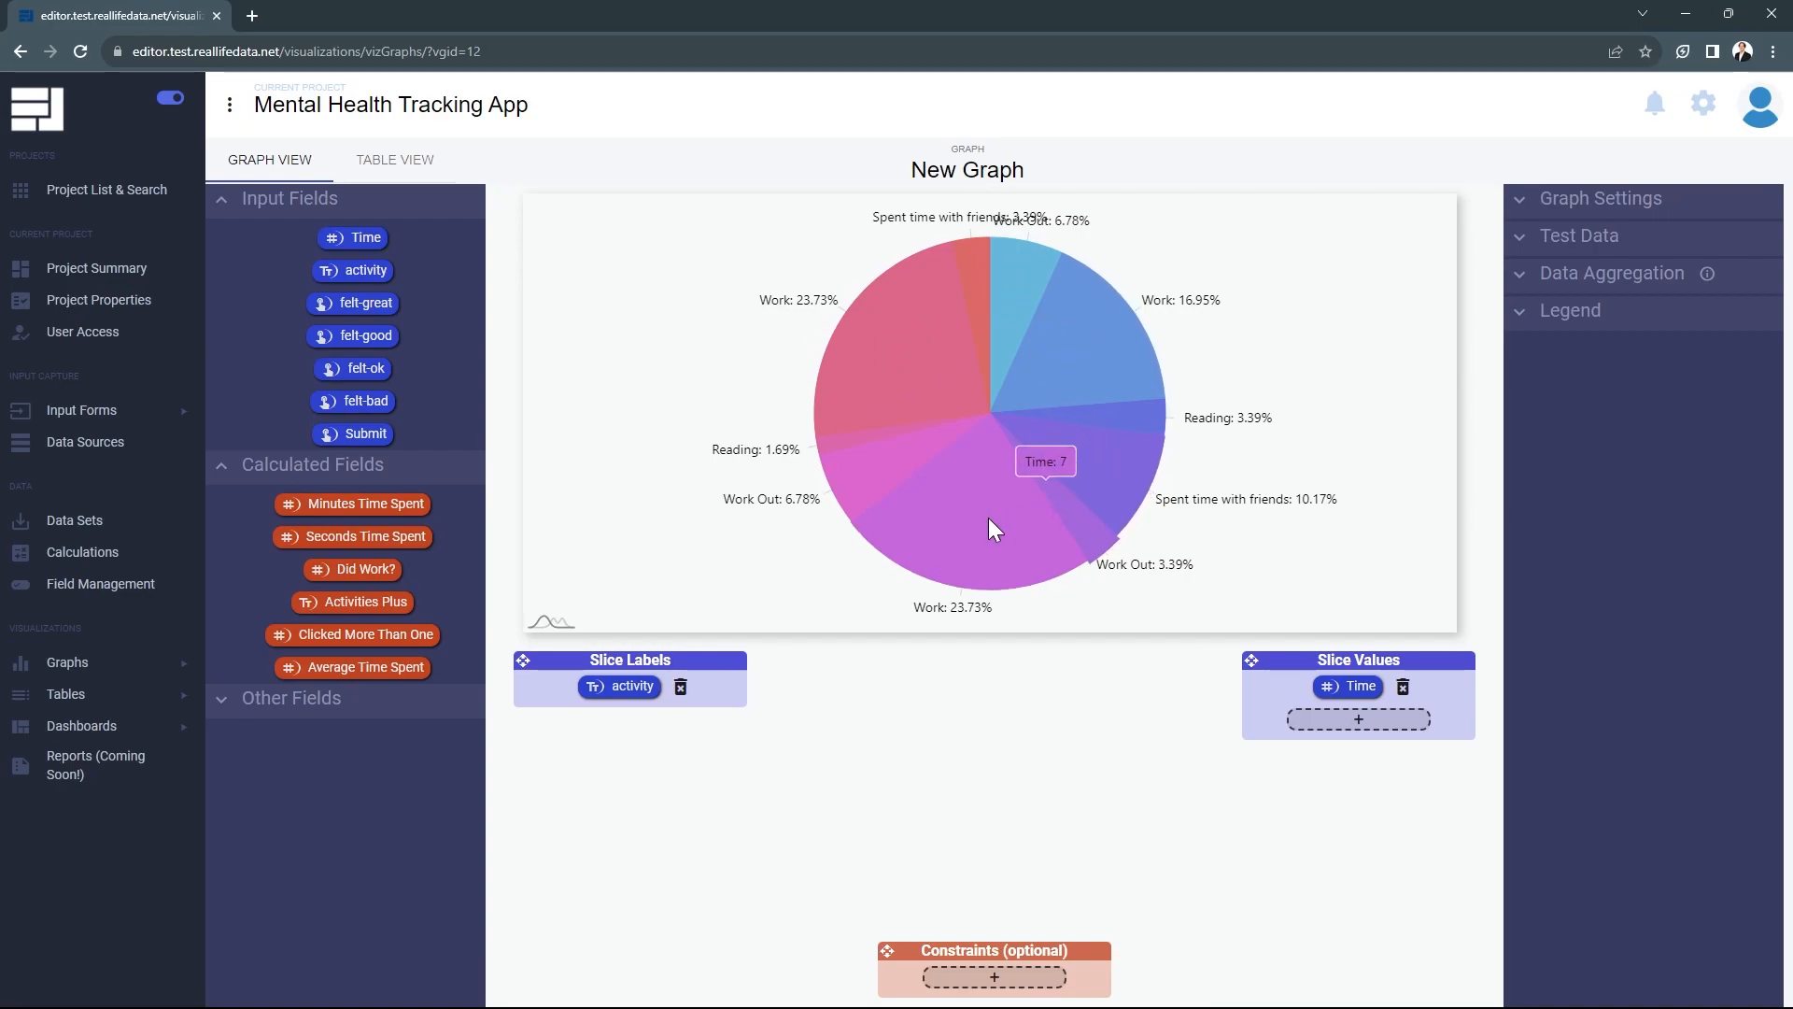
{"action": "left_click", "coordinate": [1512, 280]}
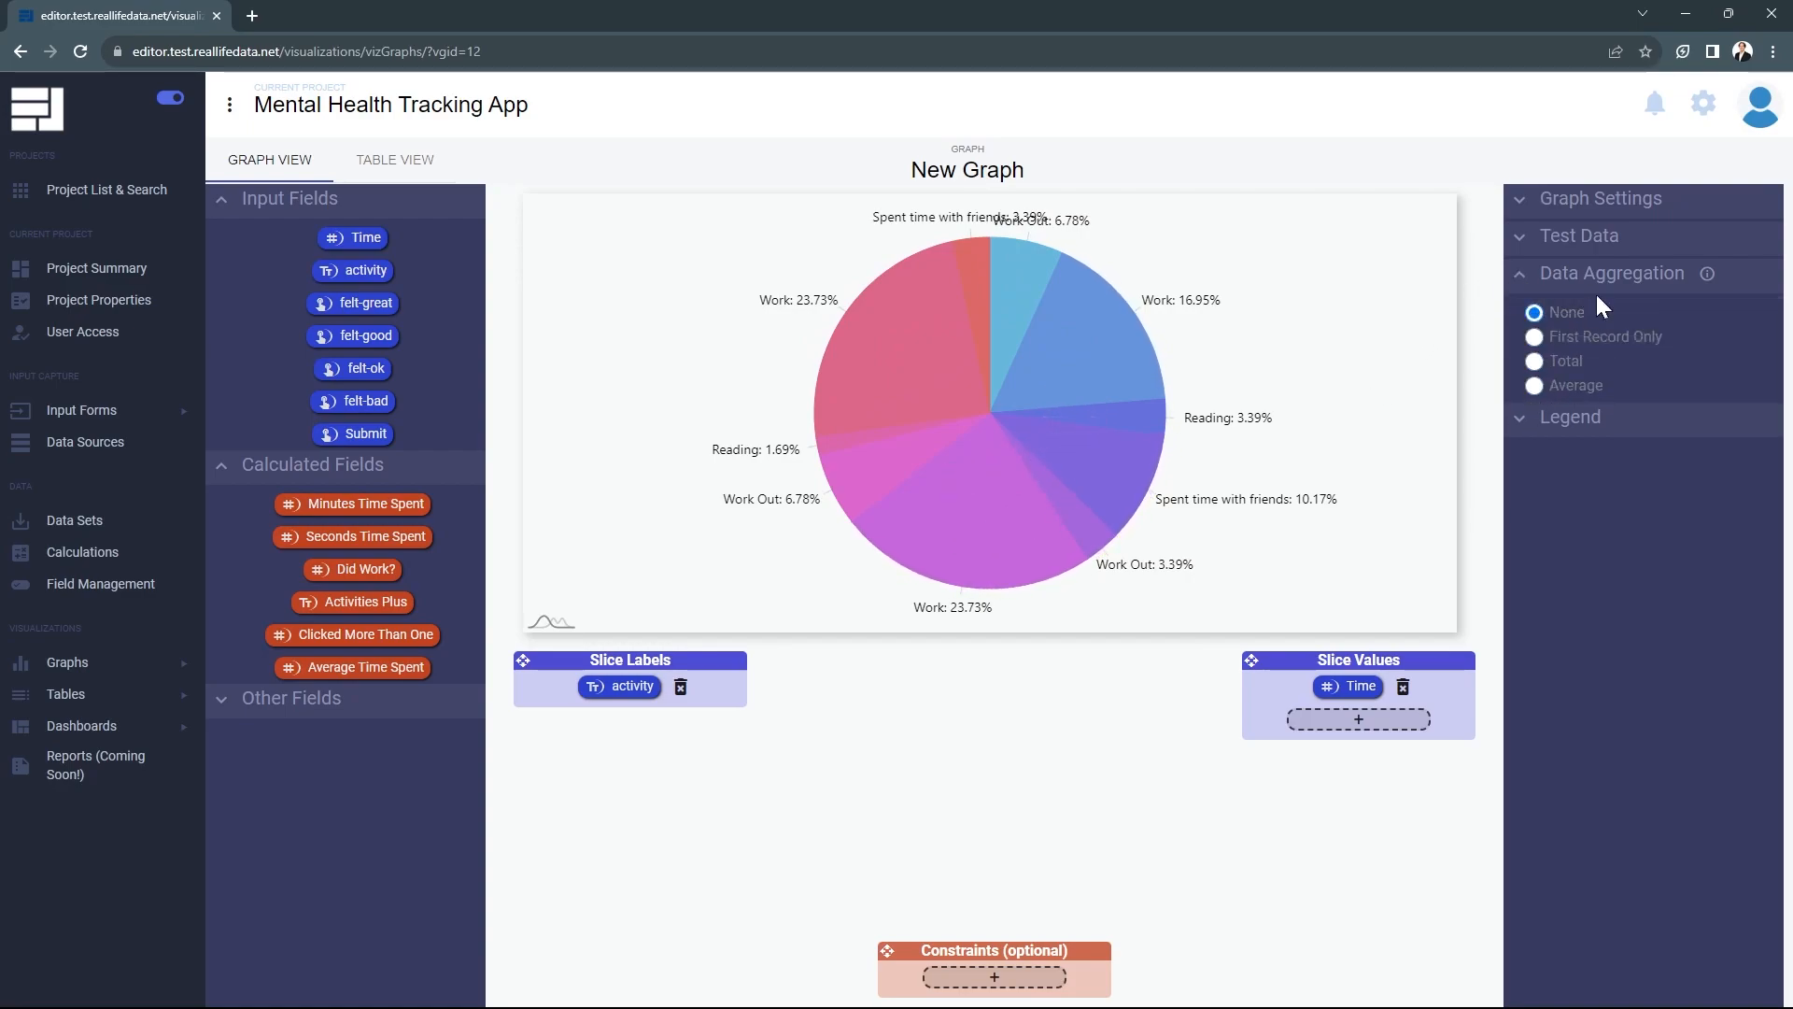
{"action": "left_click", "coordinate": [1537, 387]}
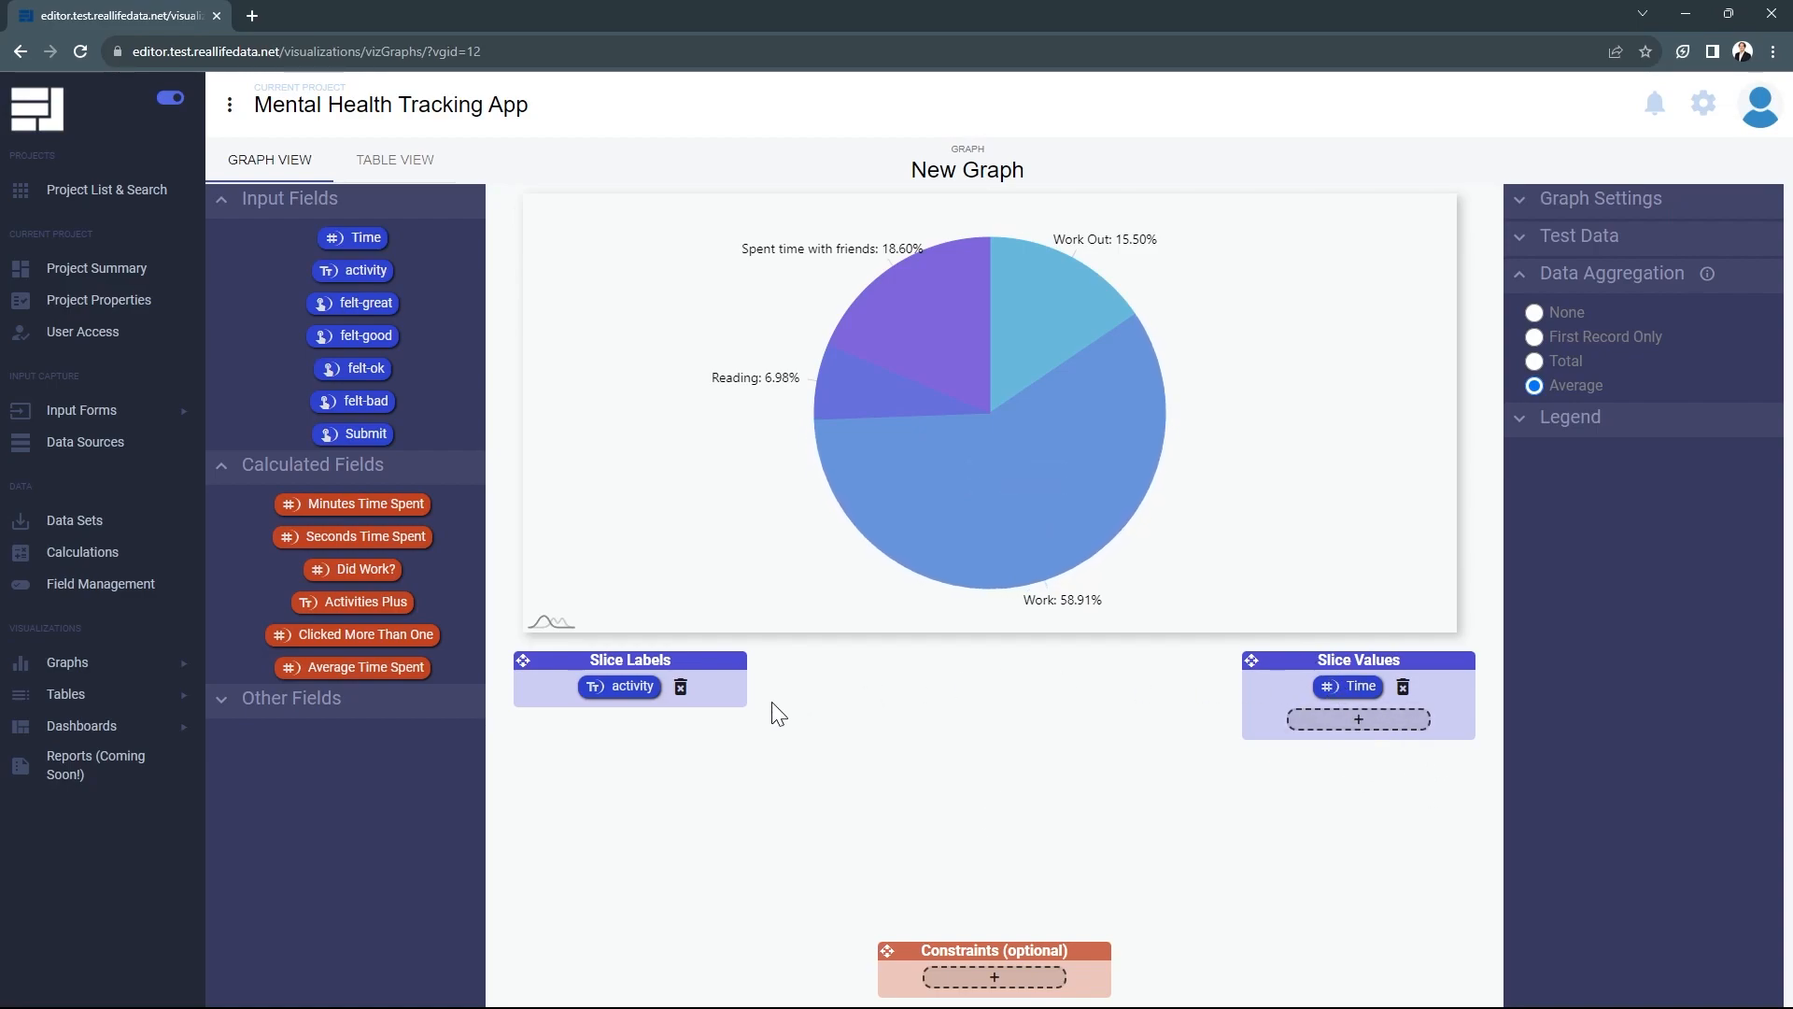
Remove activity from the pie chart's Slice Labels and add Minutes Time Spent to its Slice Values.
{"action": "left_click", "coordinate": [681, 688]}
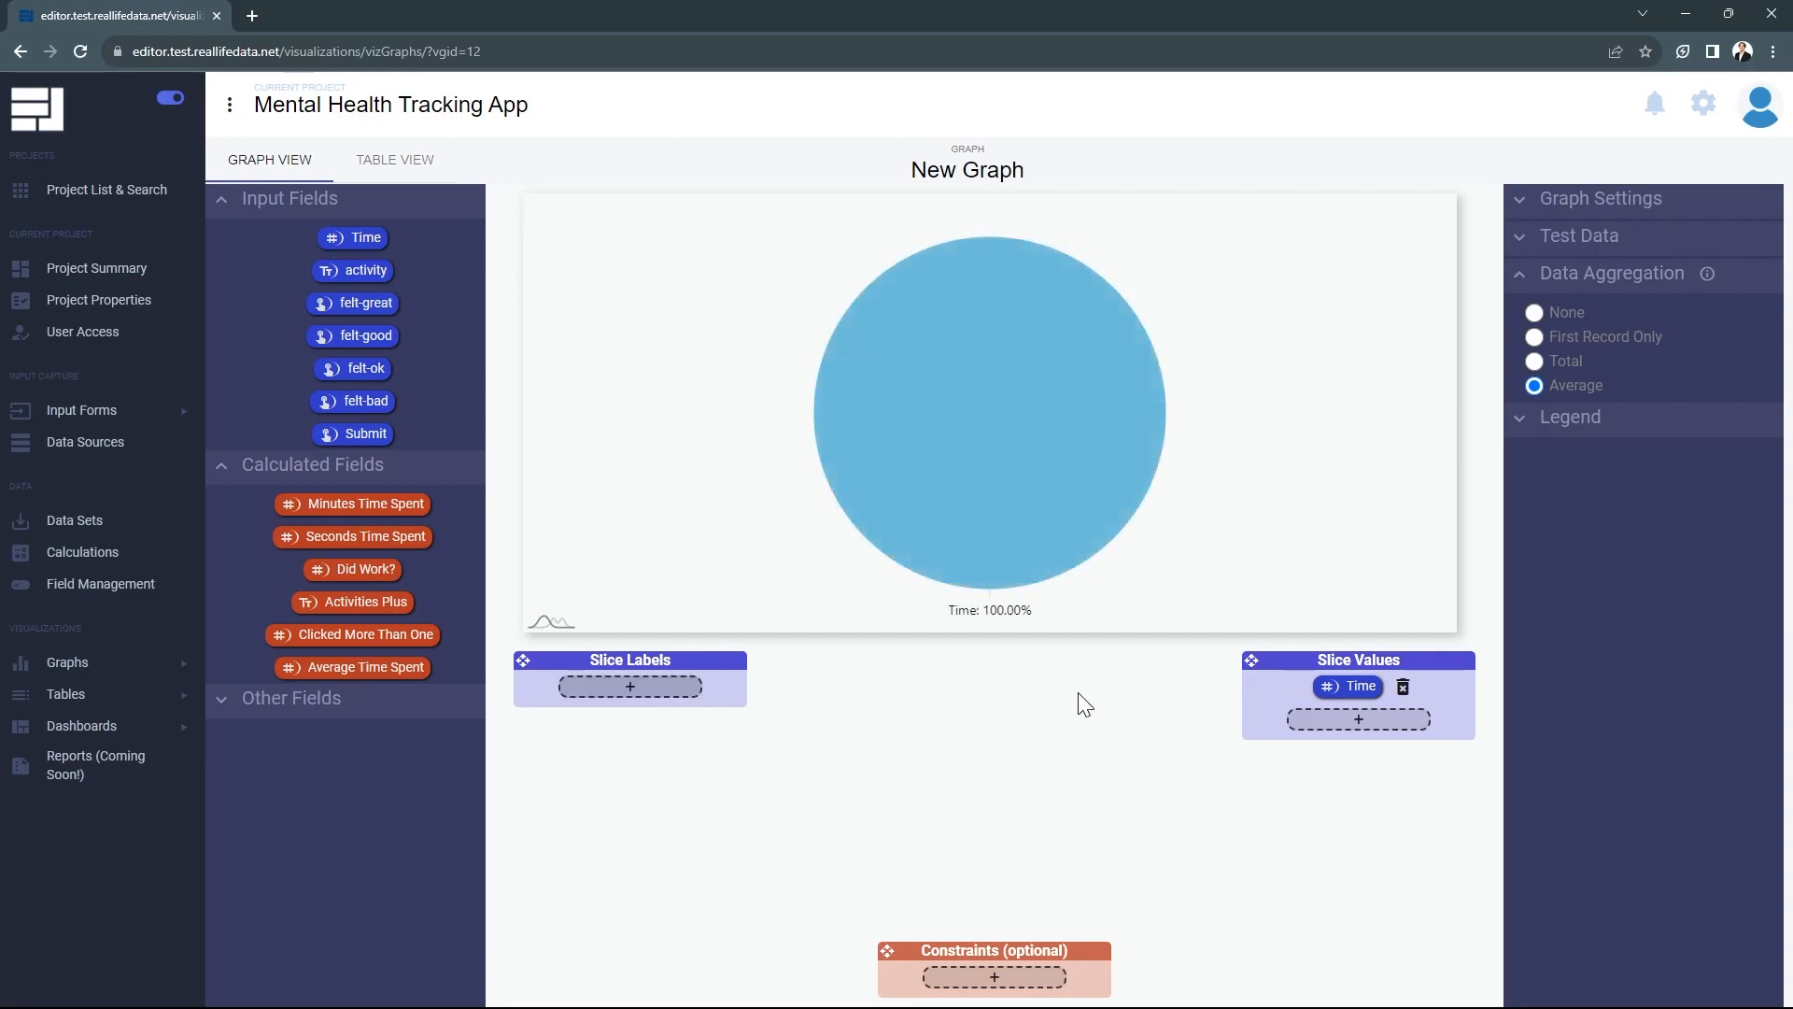
{"action": "mouse_move", "coordinate": [946, 453]}
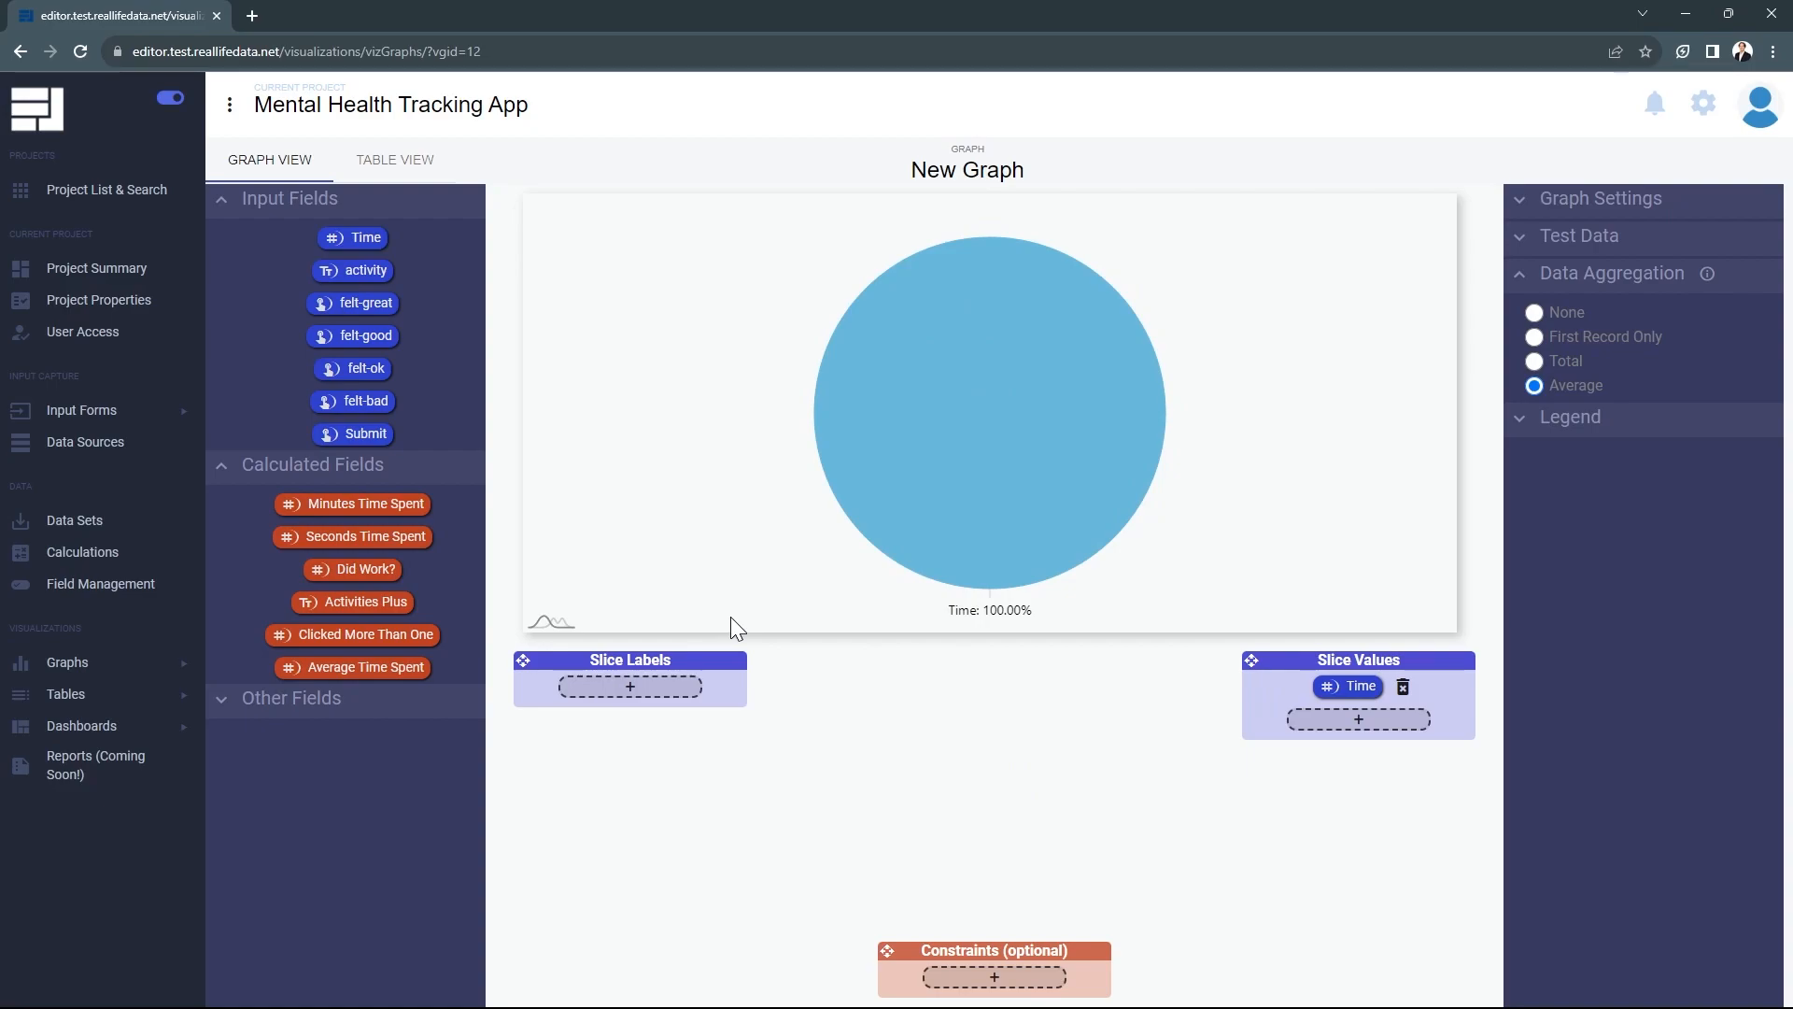
{"action": "mouse_move", "coordinate": [1046, 570]}
{"action": "left_click_drag", "start_coordinate": [369, 504], "coordinate": [1345, 729]}
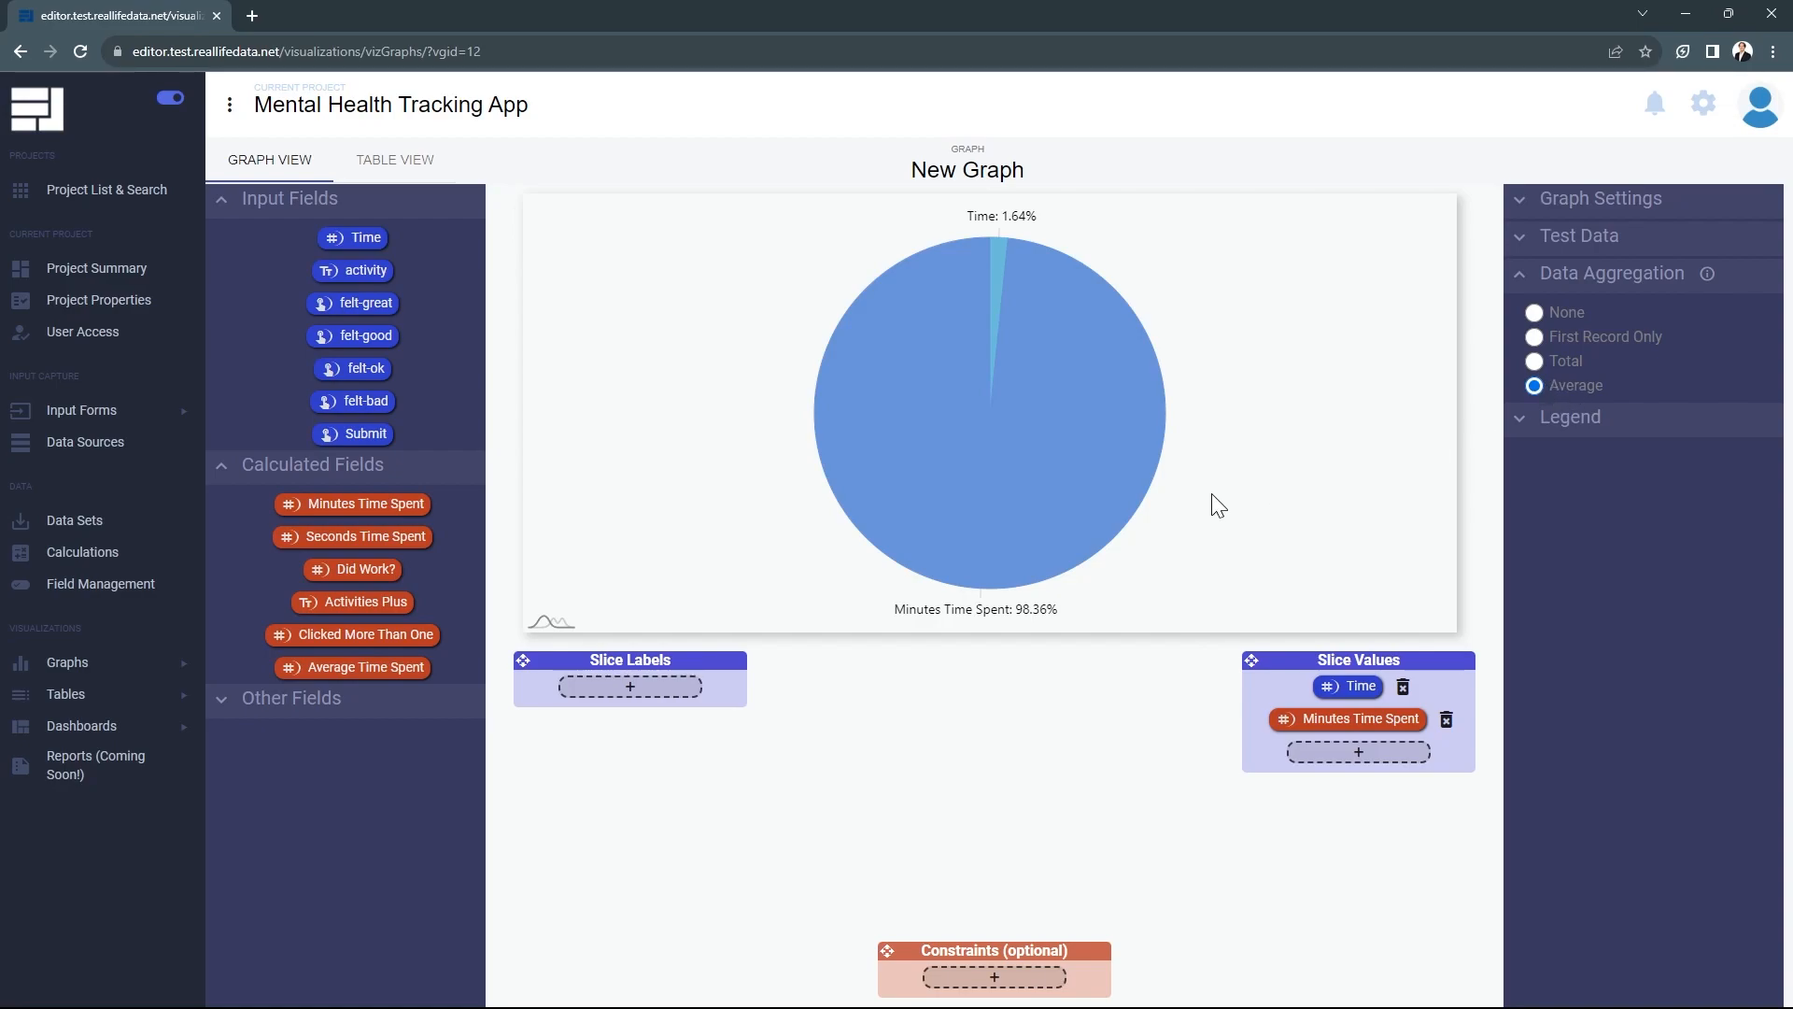
{"action": "mouse_move", "coordinate": [995, 254]}
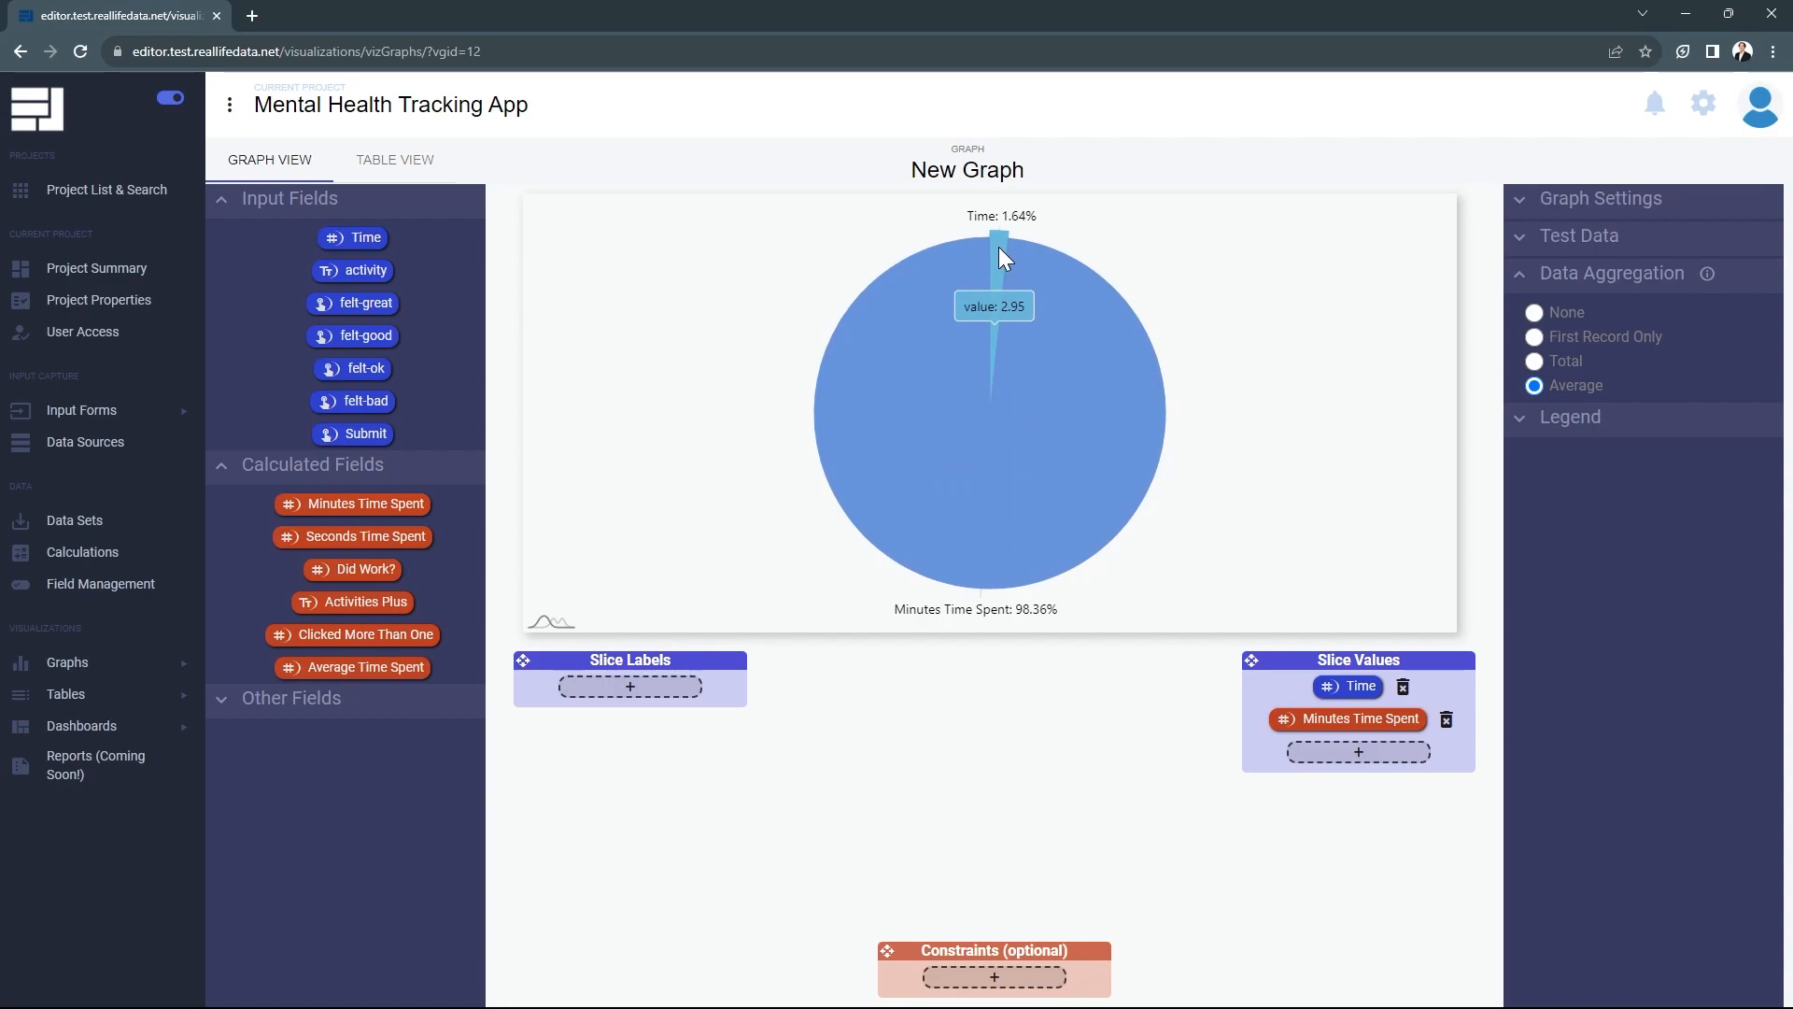